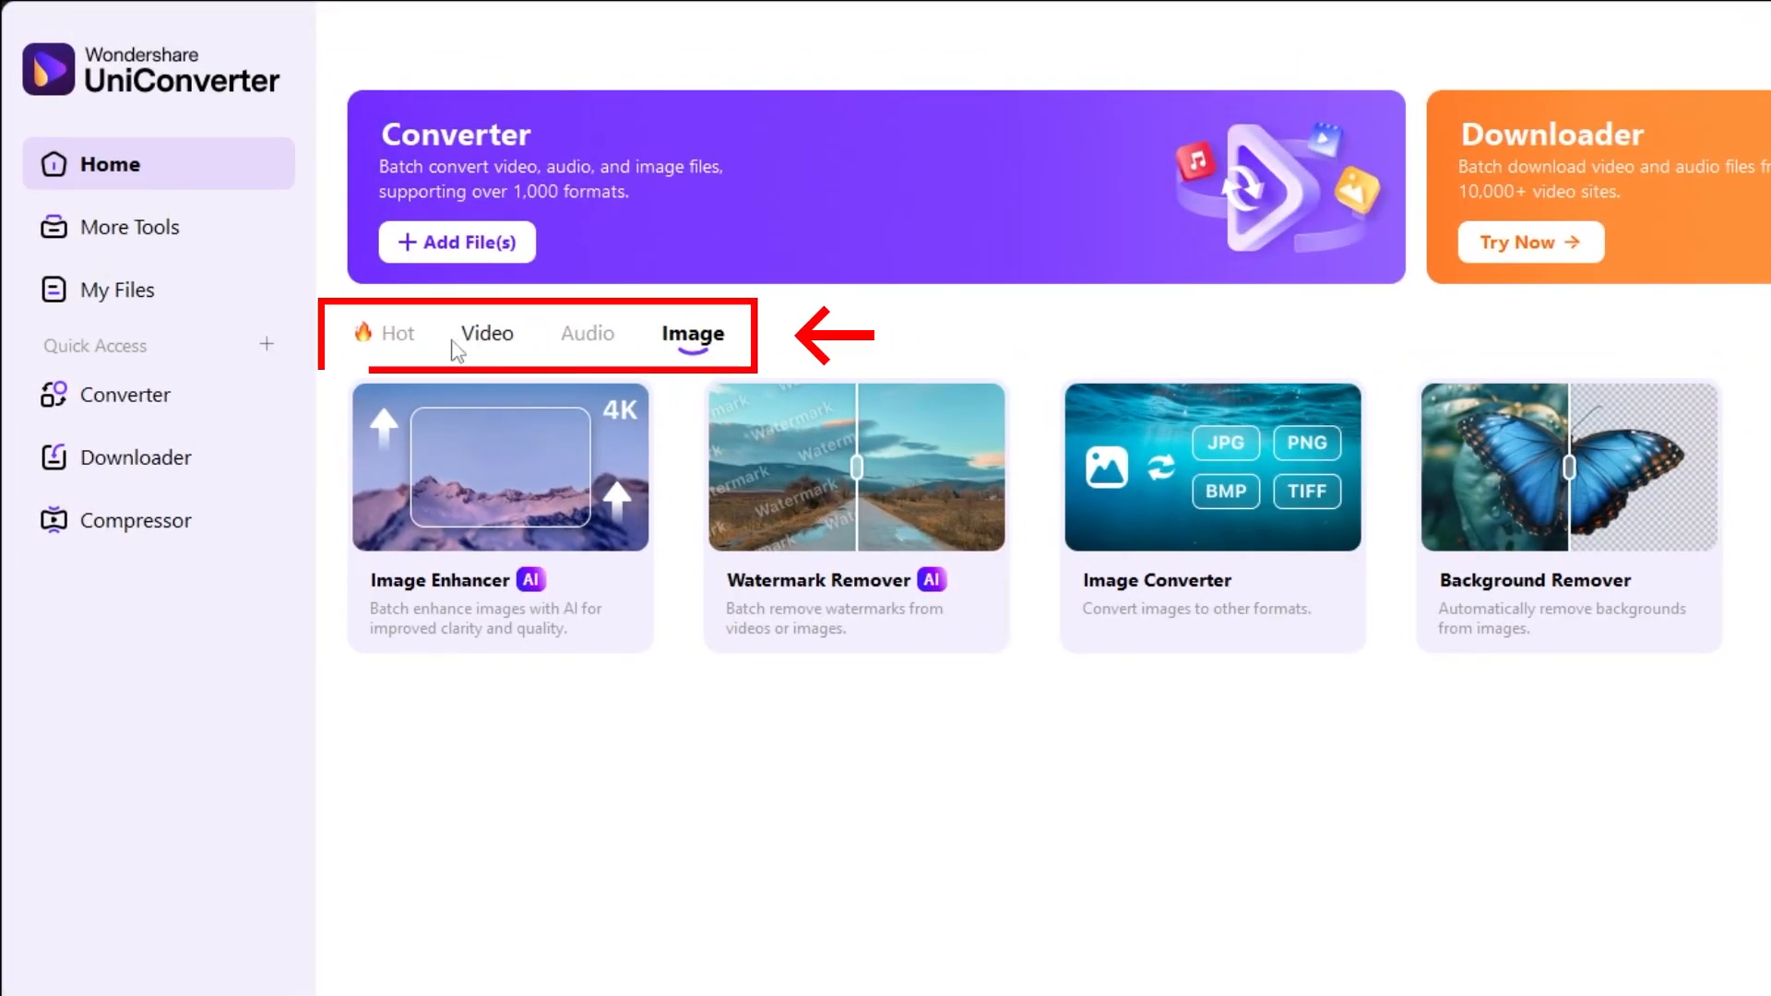
# Browse the Hot tools, then return to the Image category listing Image Enhancer and other image tools
pyautogui.click(409, 341)
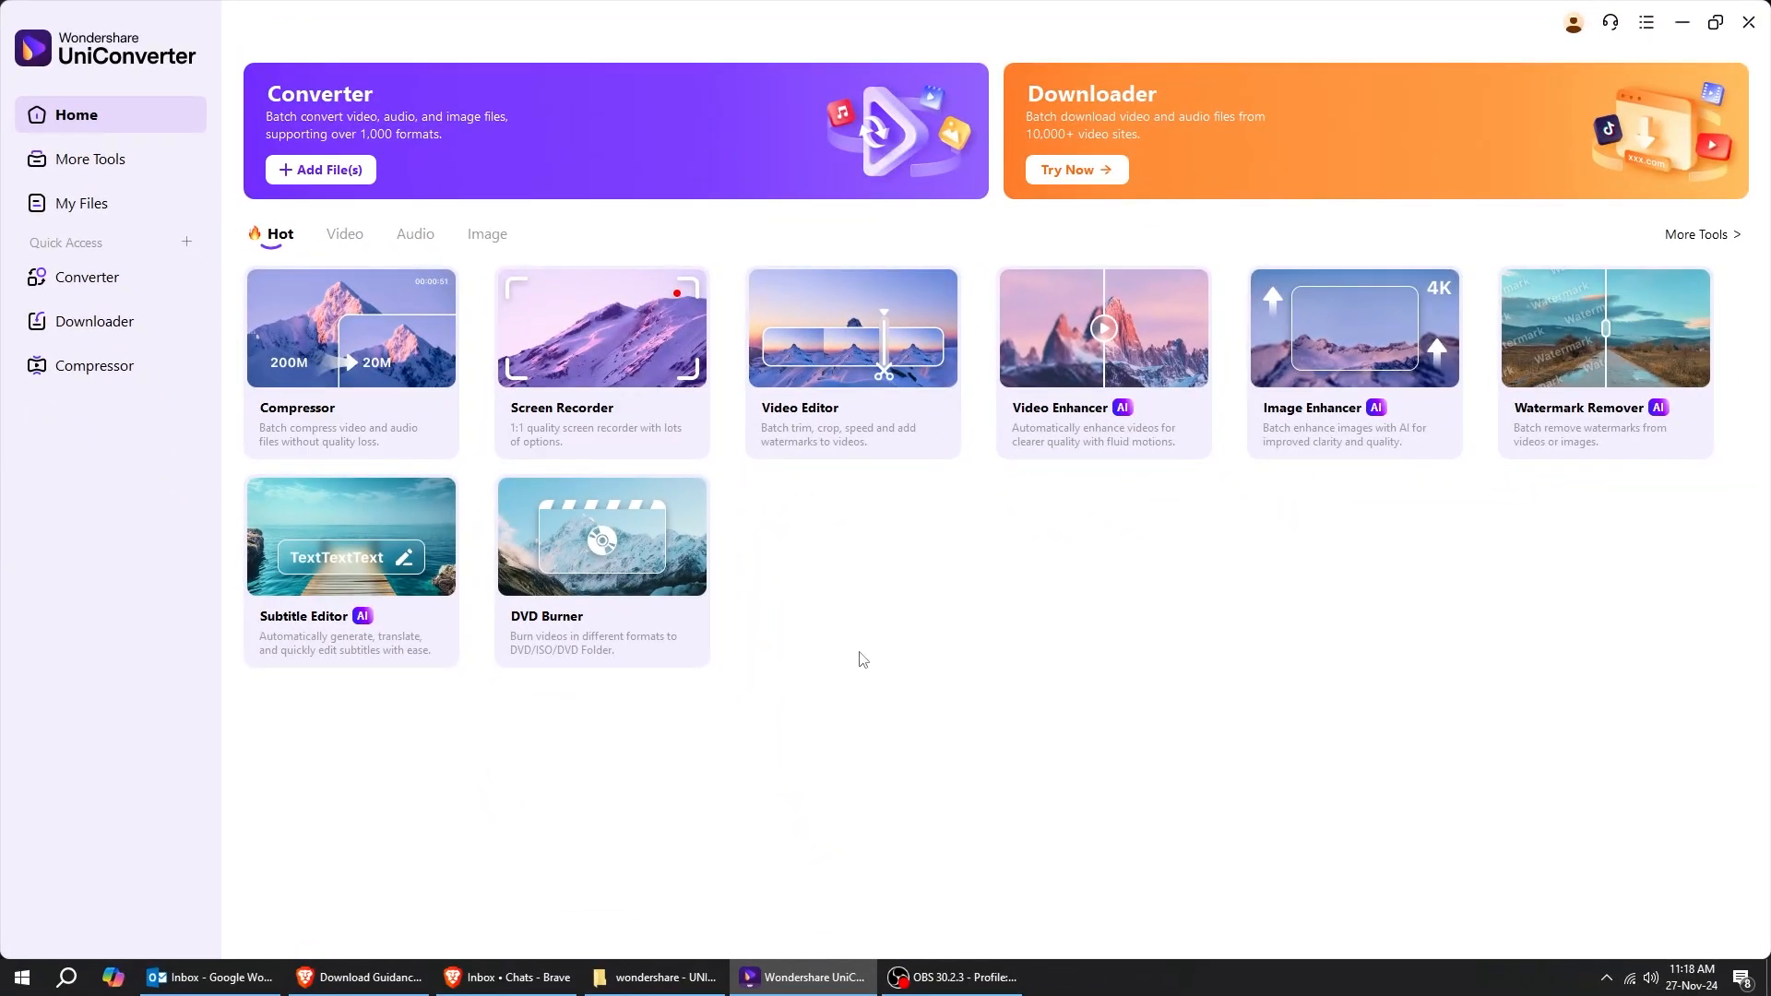
pyautogui.click(495, 241)
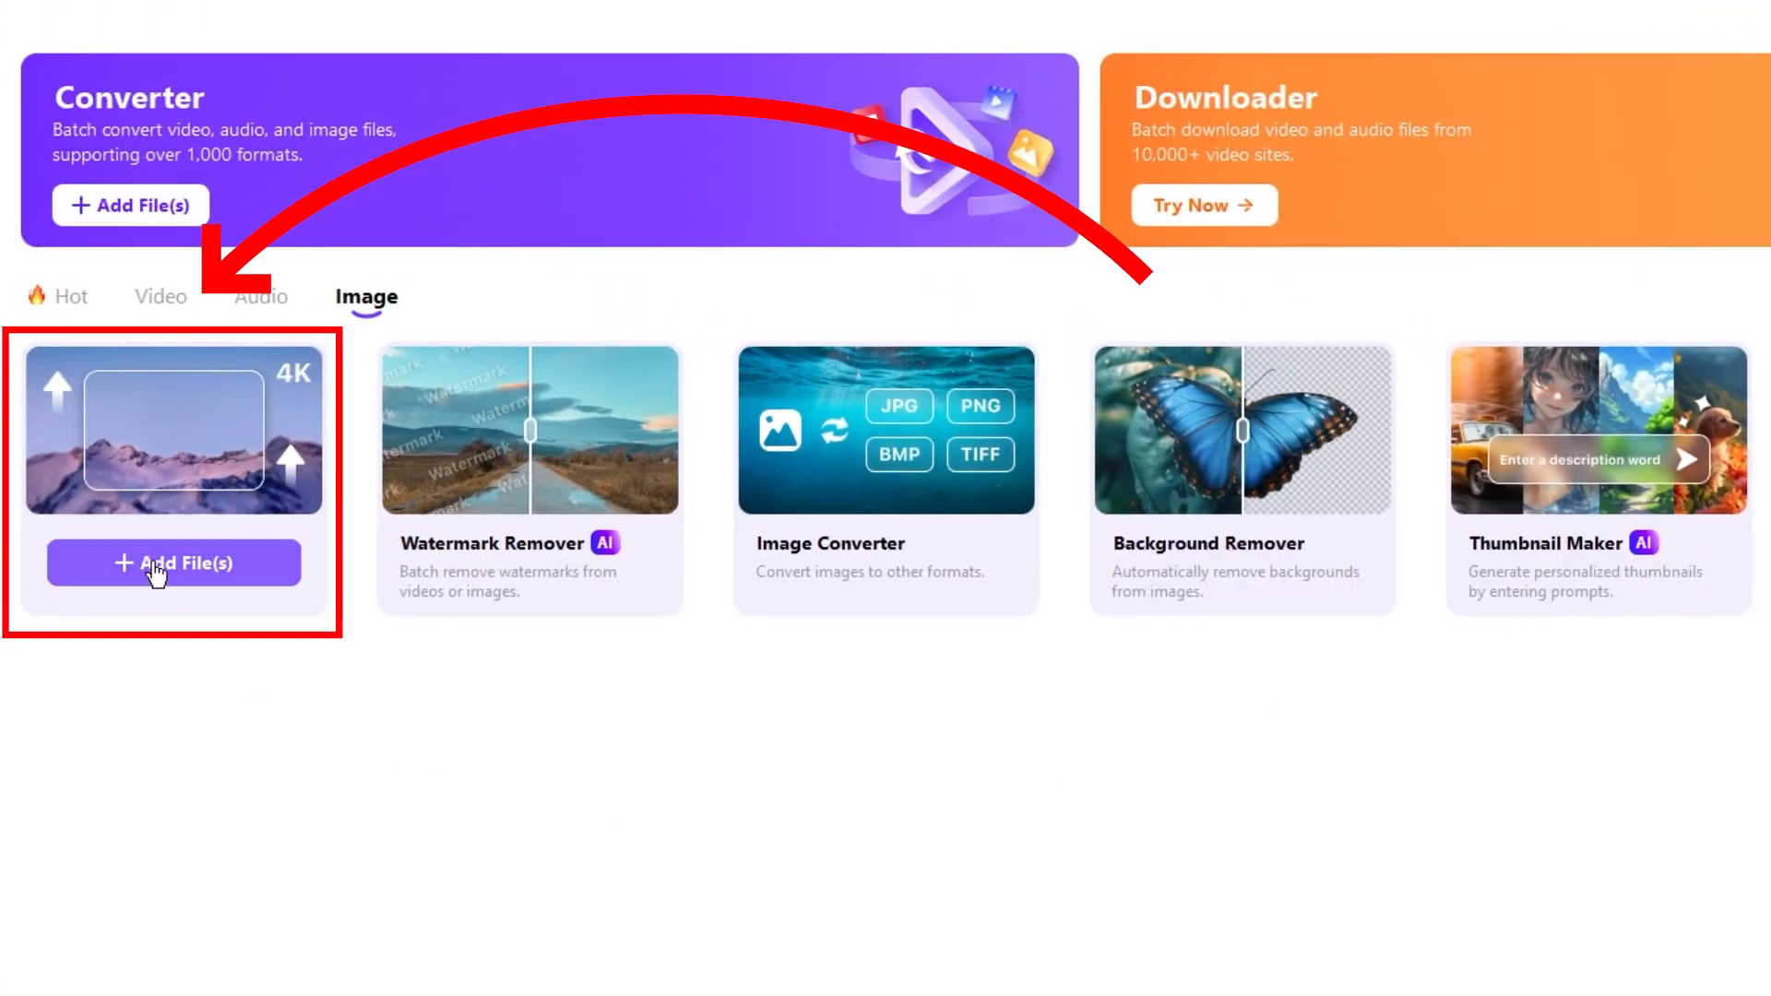
# Load the Fairuz photo into AI Image Enhancer and generate its Auto Enhancer preview
pyautogui.click(156, 576)
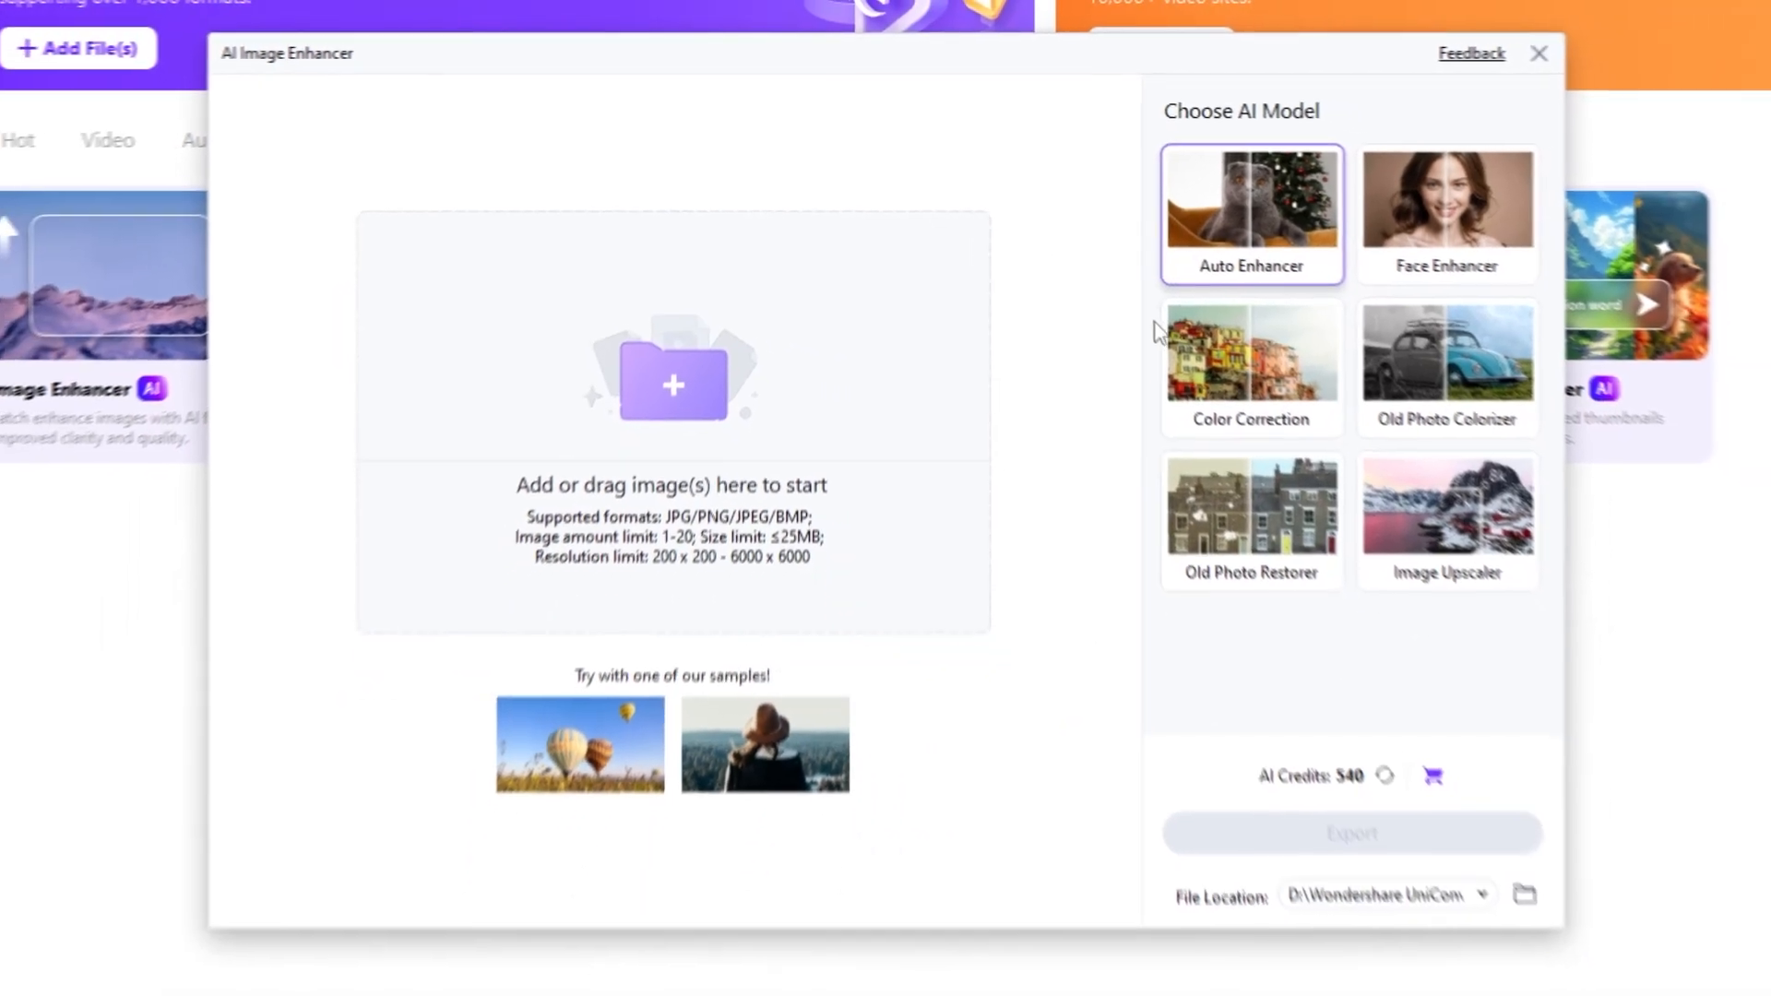
pyautogui.click(704, 365)
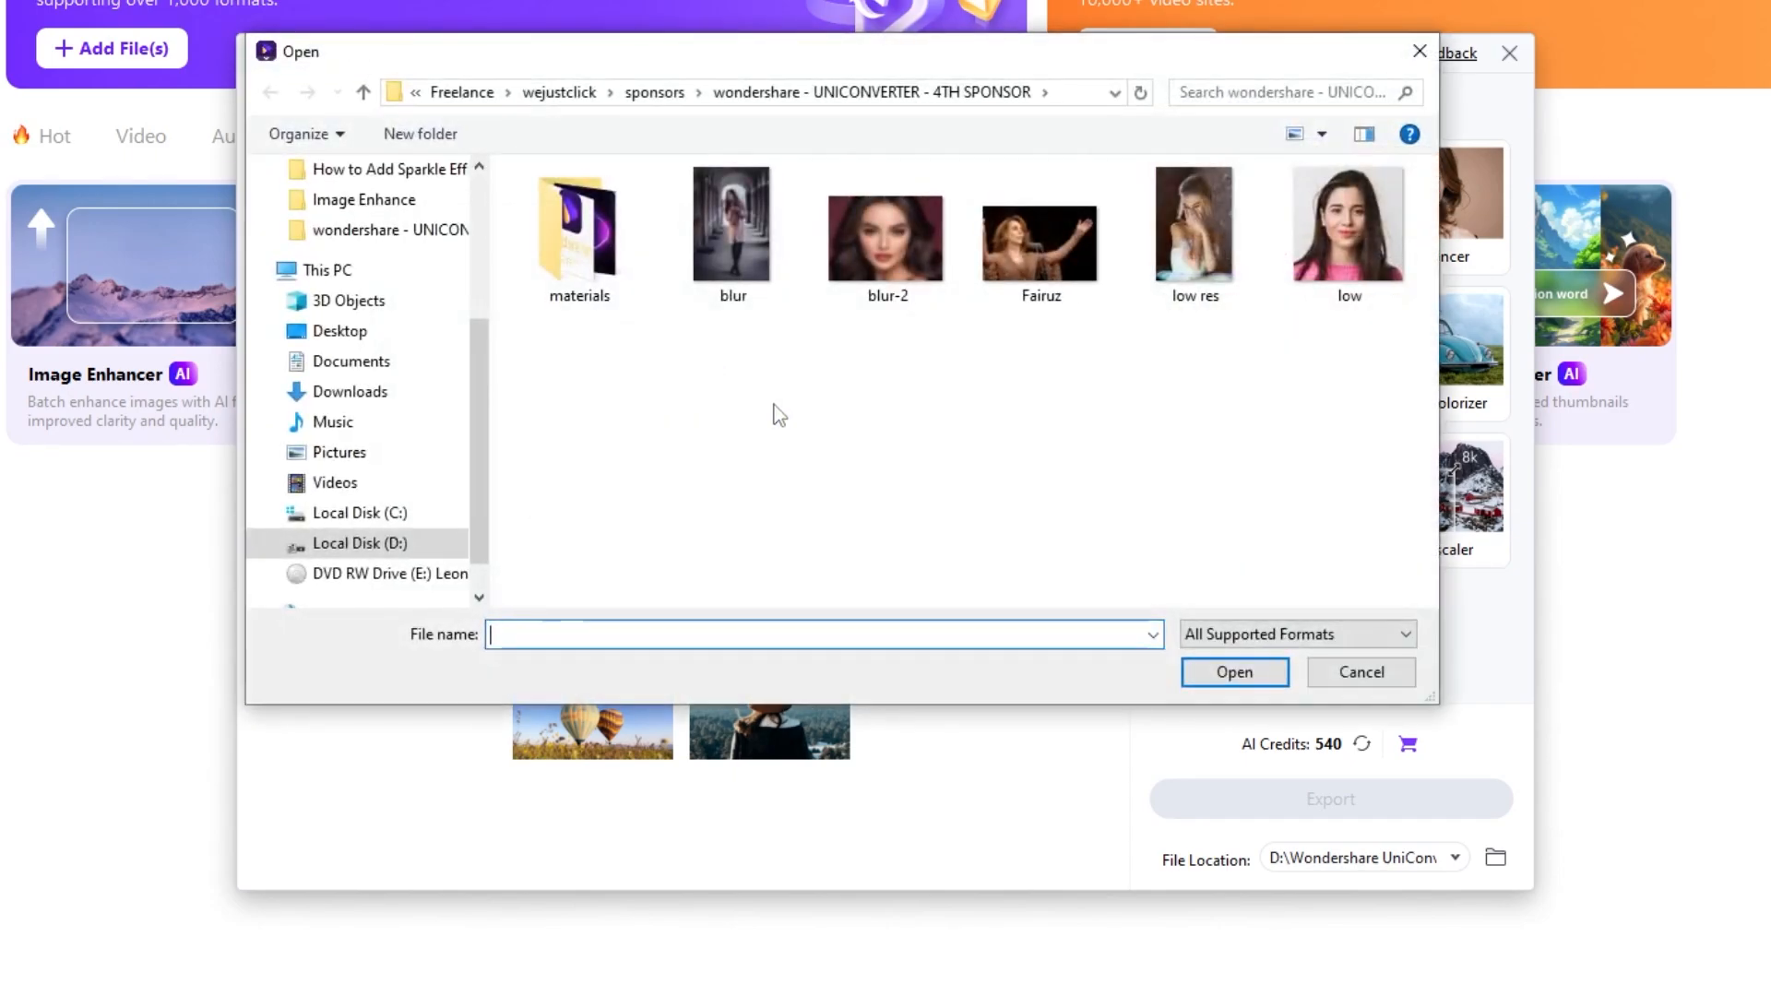
pyautogui.click(1026, 255)
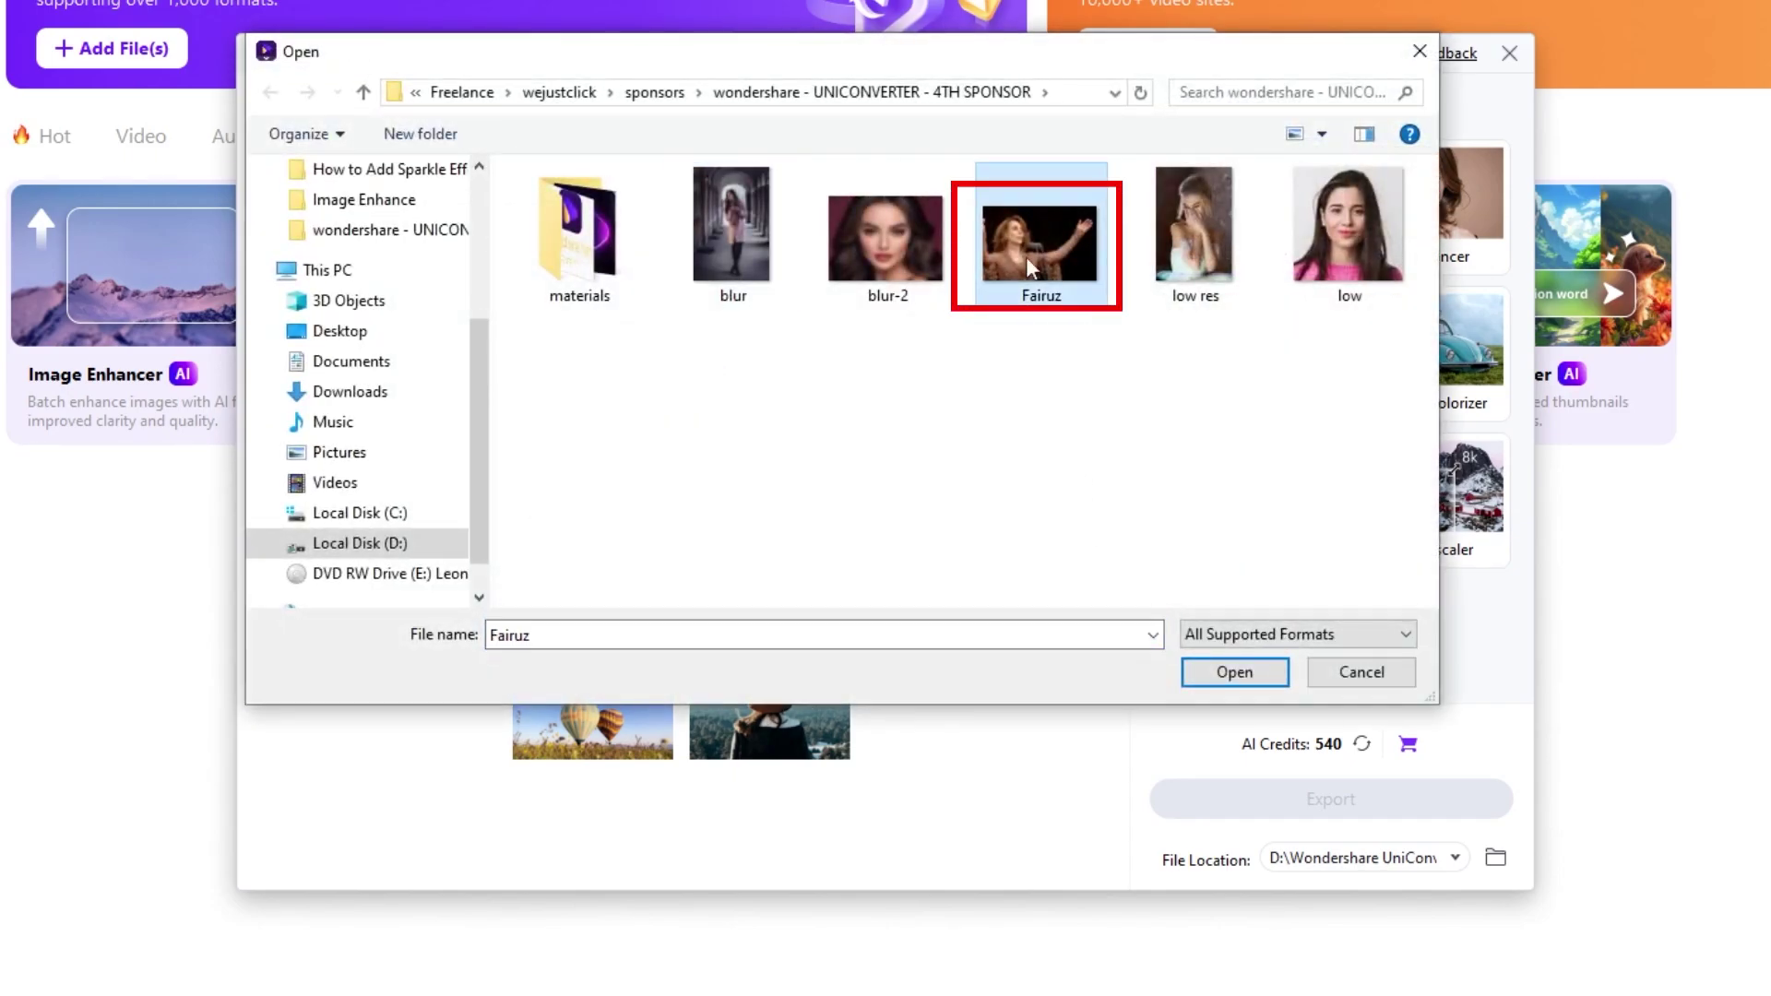
pyautogui.click(1239, 674)
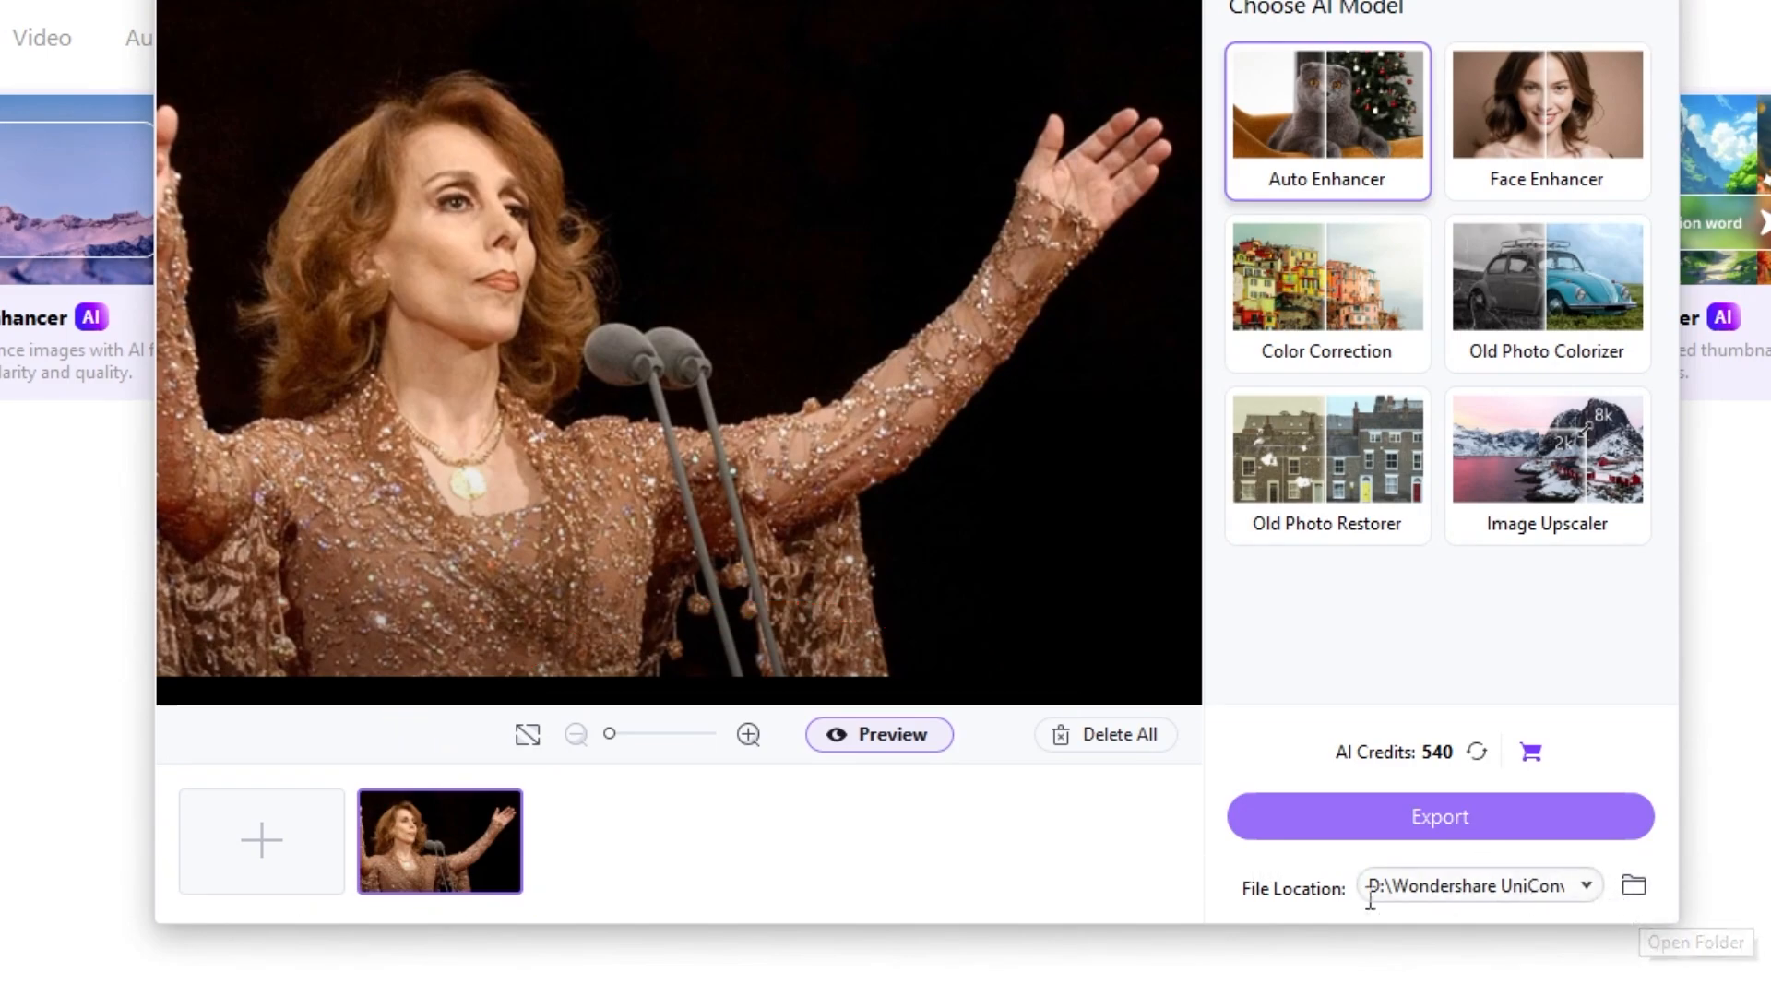
pyautogui.click(854, 734)
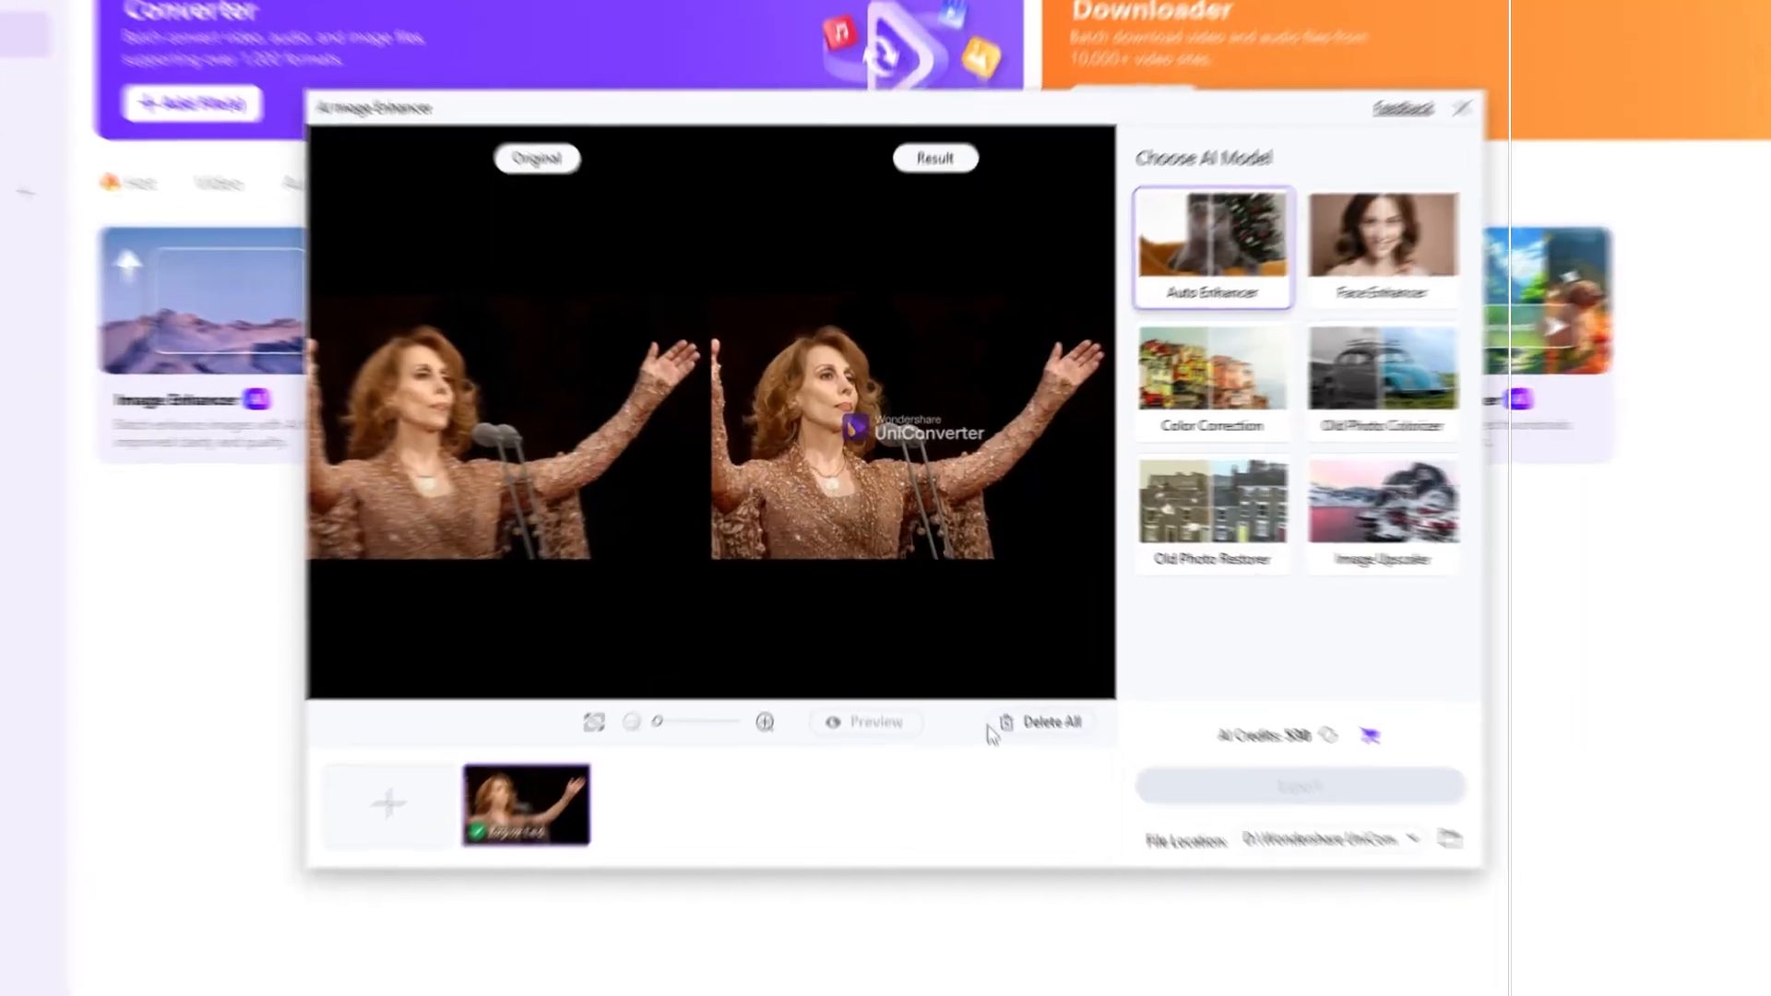
# Clear the enhancer's tasks and load the blur archway photo instead
pyautogui.click(1070, 769)
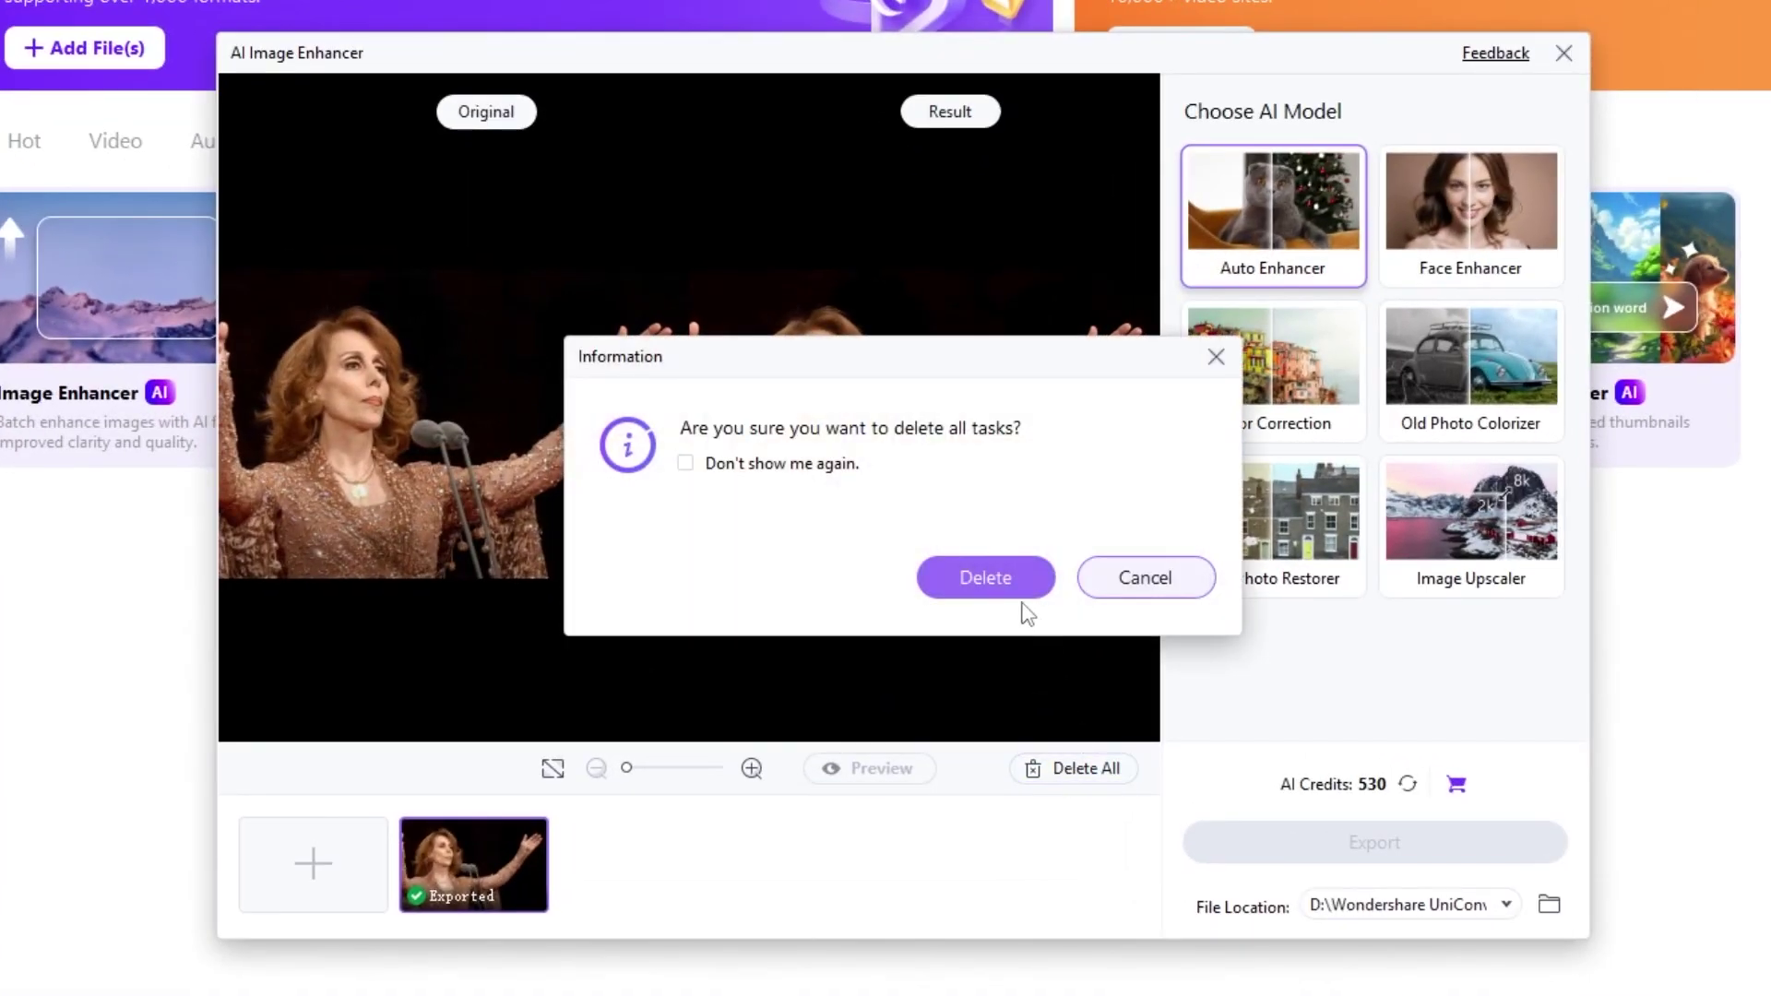
pyautogui.click(1021, 589)
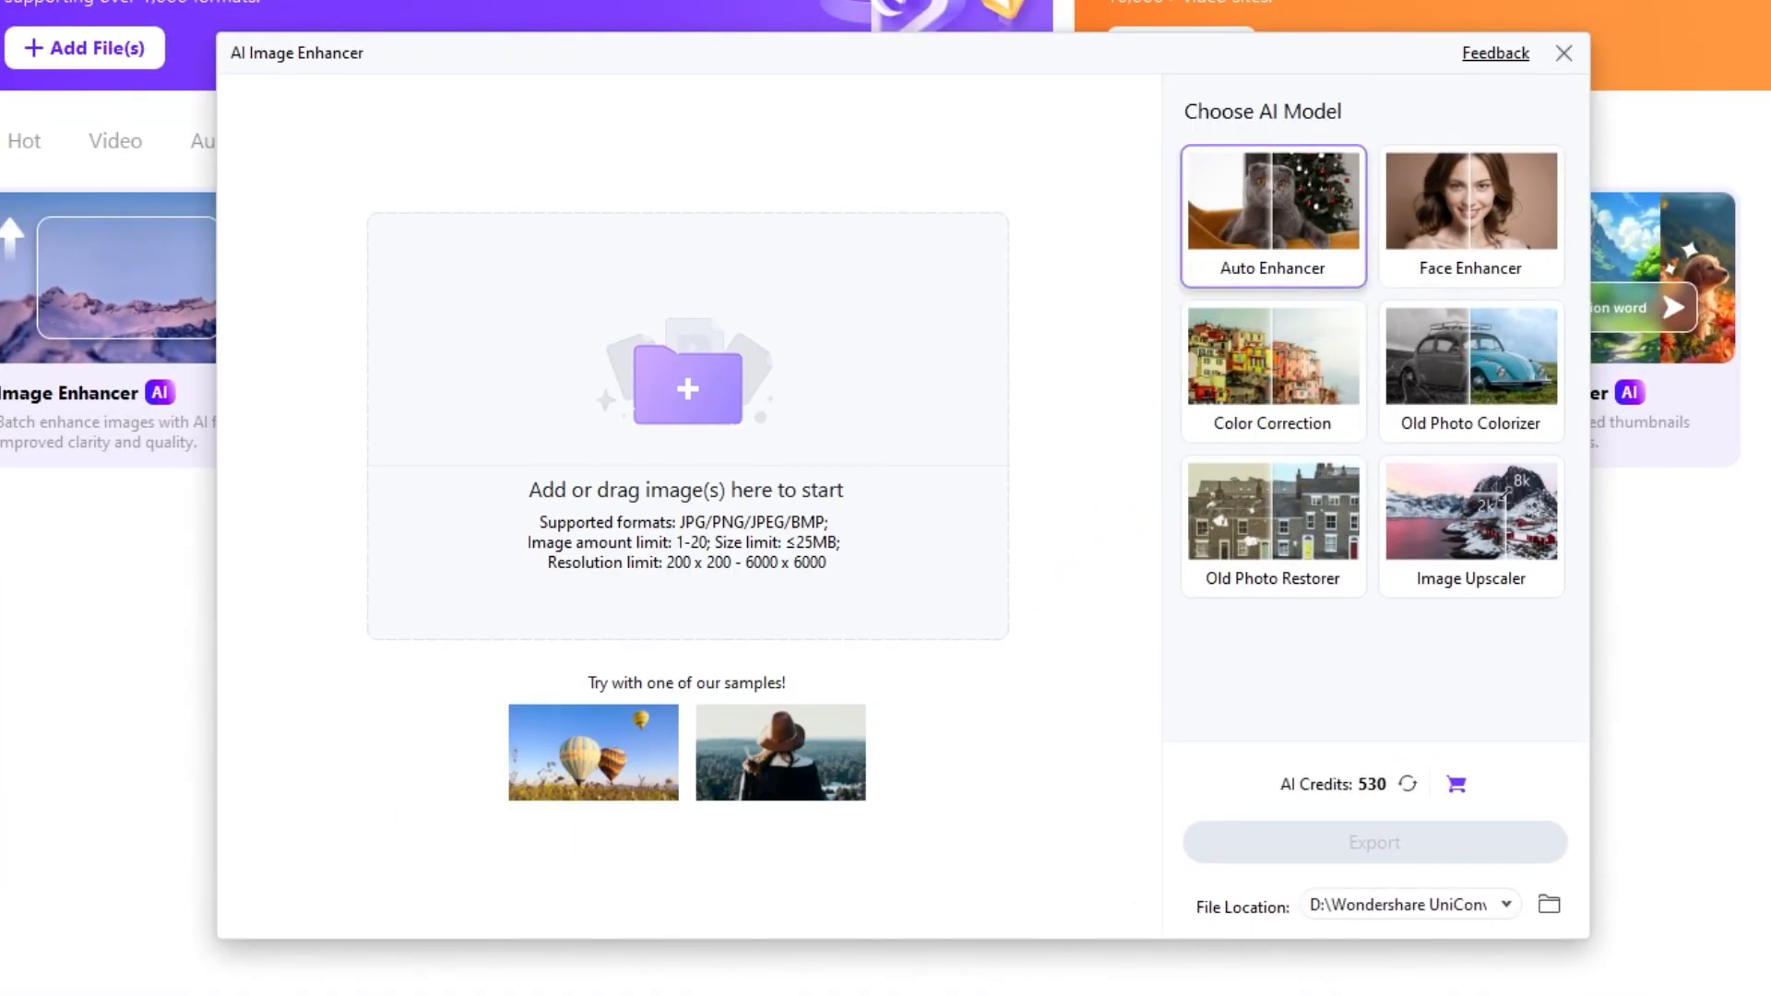
pyautogui.click(703, 422)
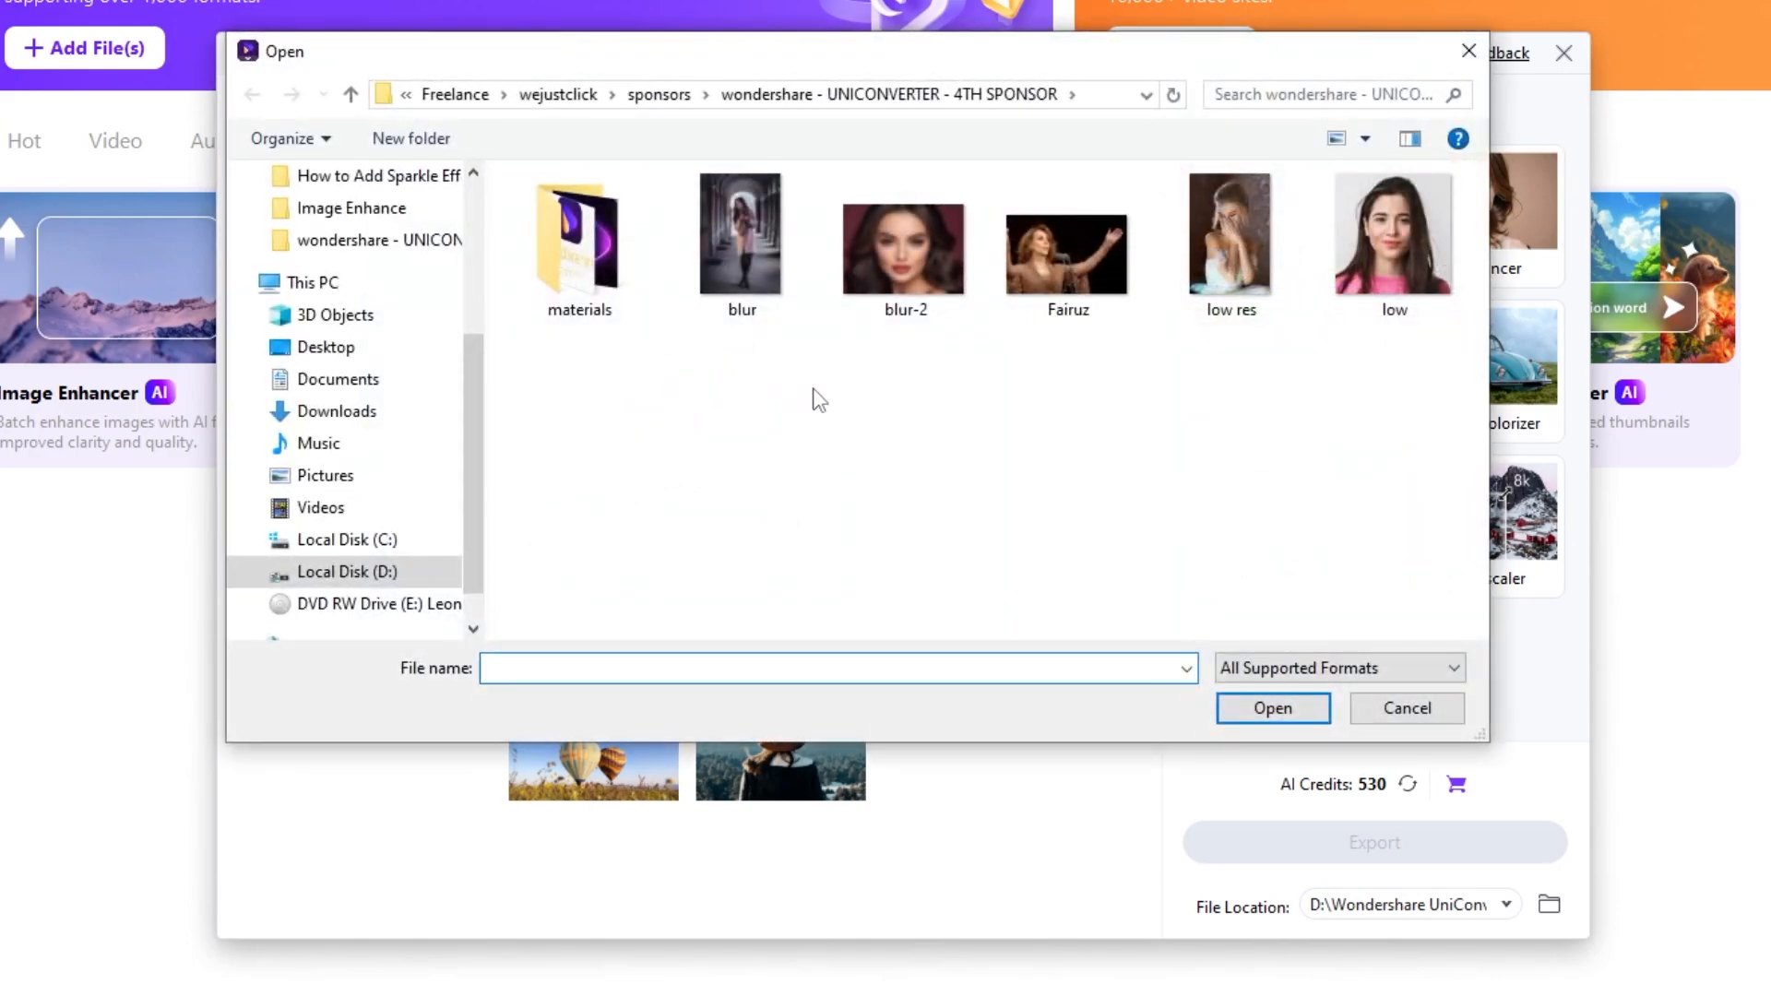
pyautogui.click(770, 218)
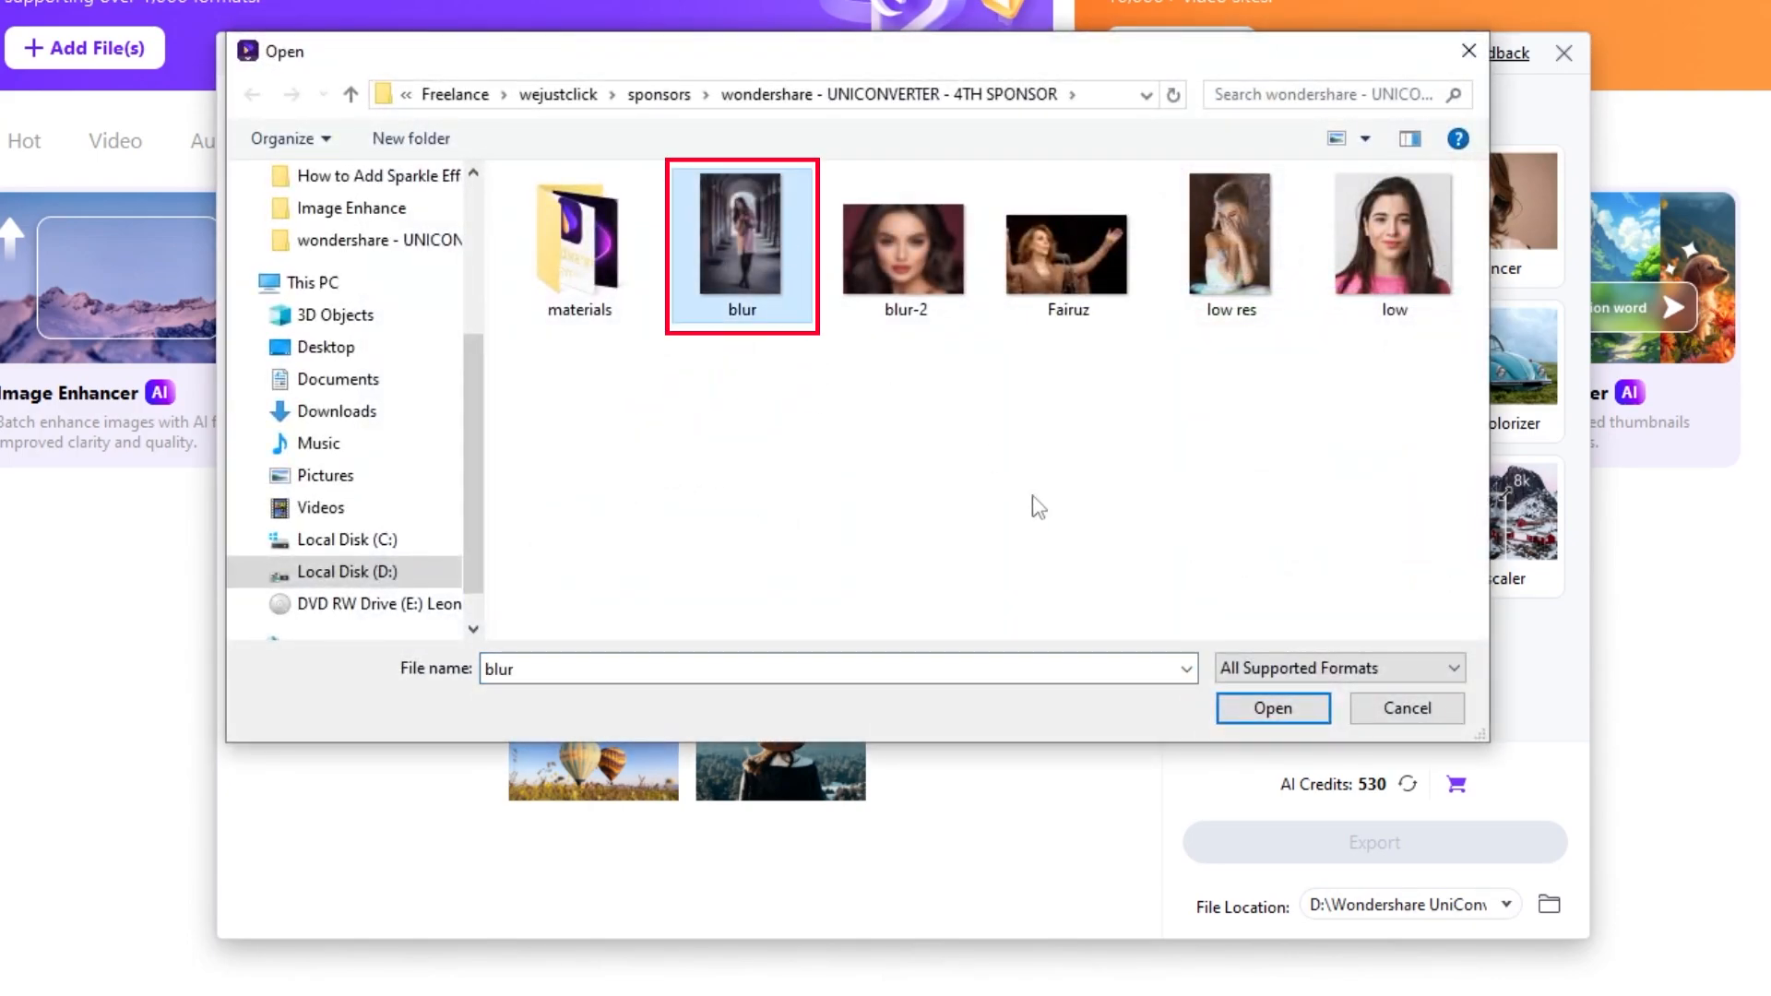
pyautogui.click(1246, 711)
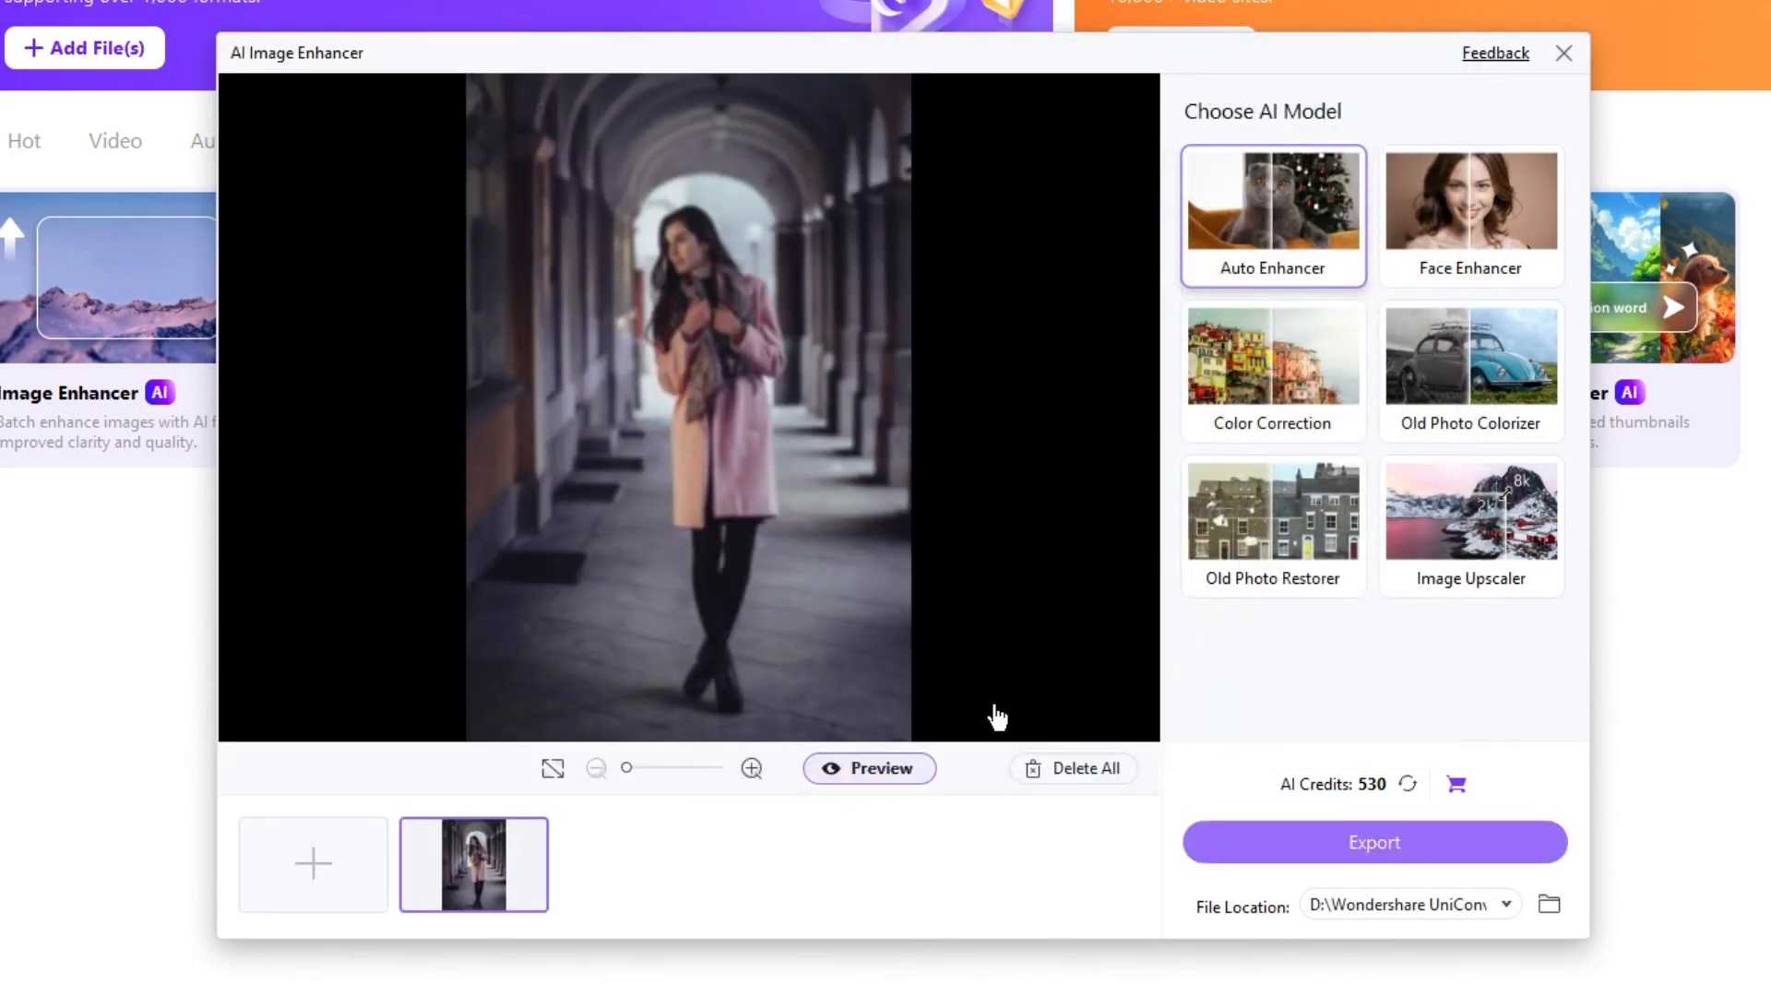
# Generate the Auto Enhancer preview of the blur photo, export it and clear the task list
pyautogui.click(898, 777)
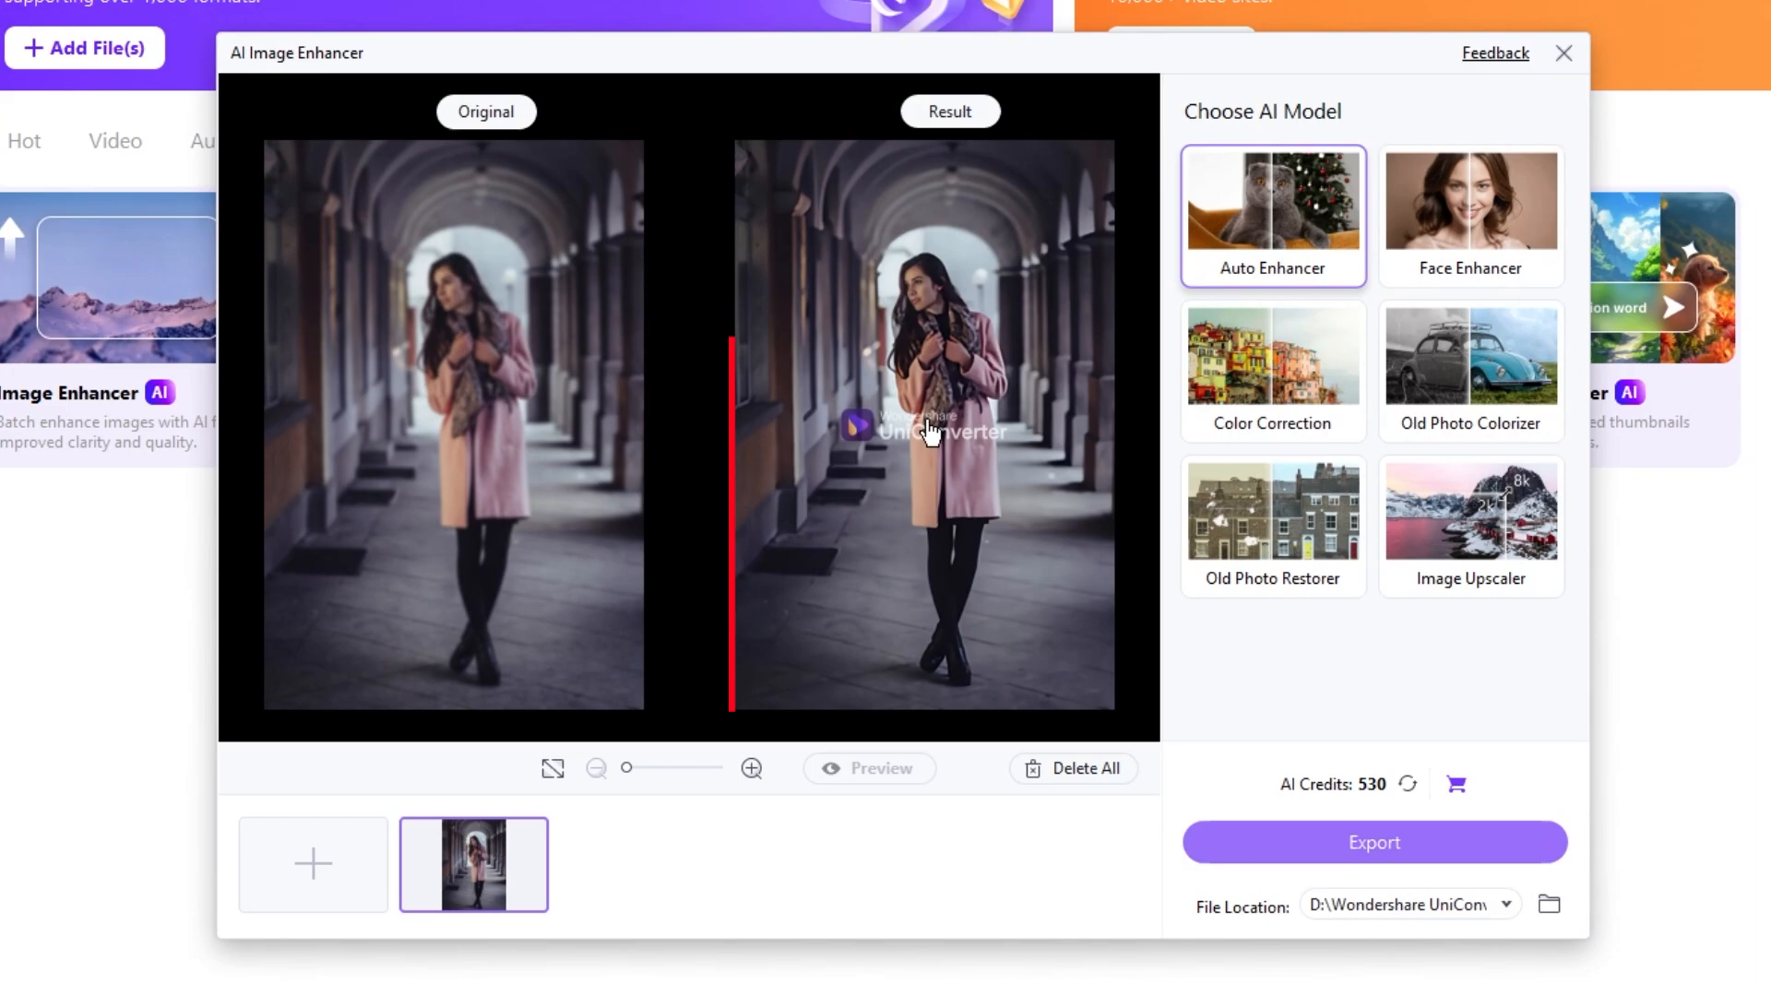
pyautogui.click(1374, 843)
pyautogui.click(1068, 773)
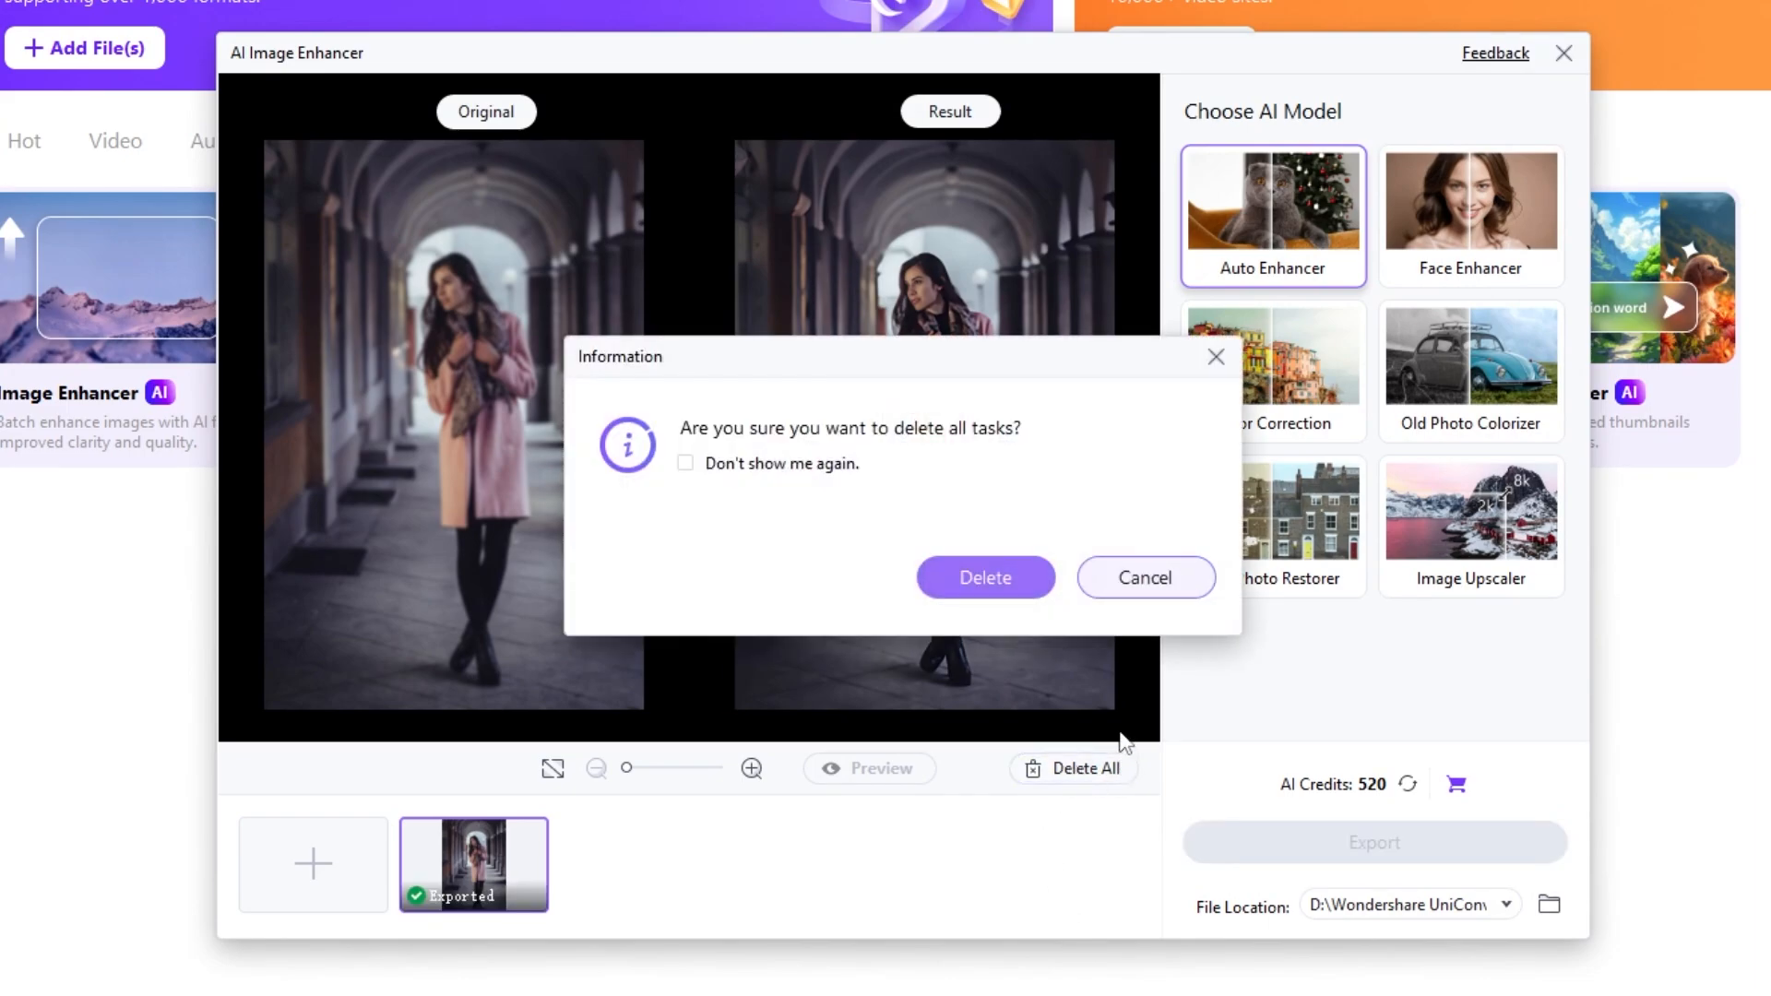
# Confirm the deletion, load the blur-2 portrait and generate its Face Enhancer preview
pyautogui.click(989, 579)
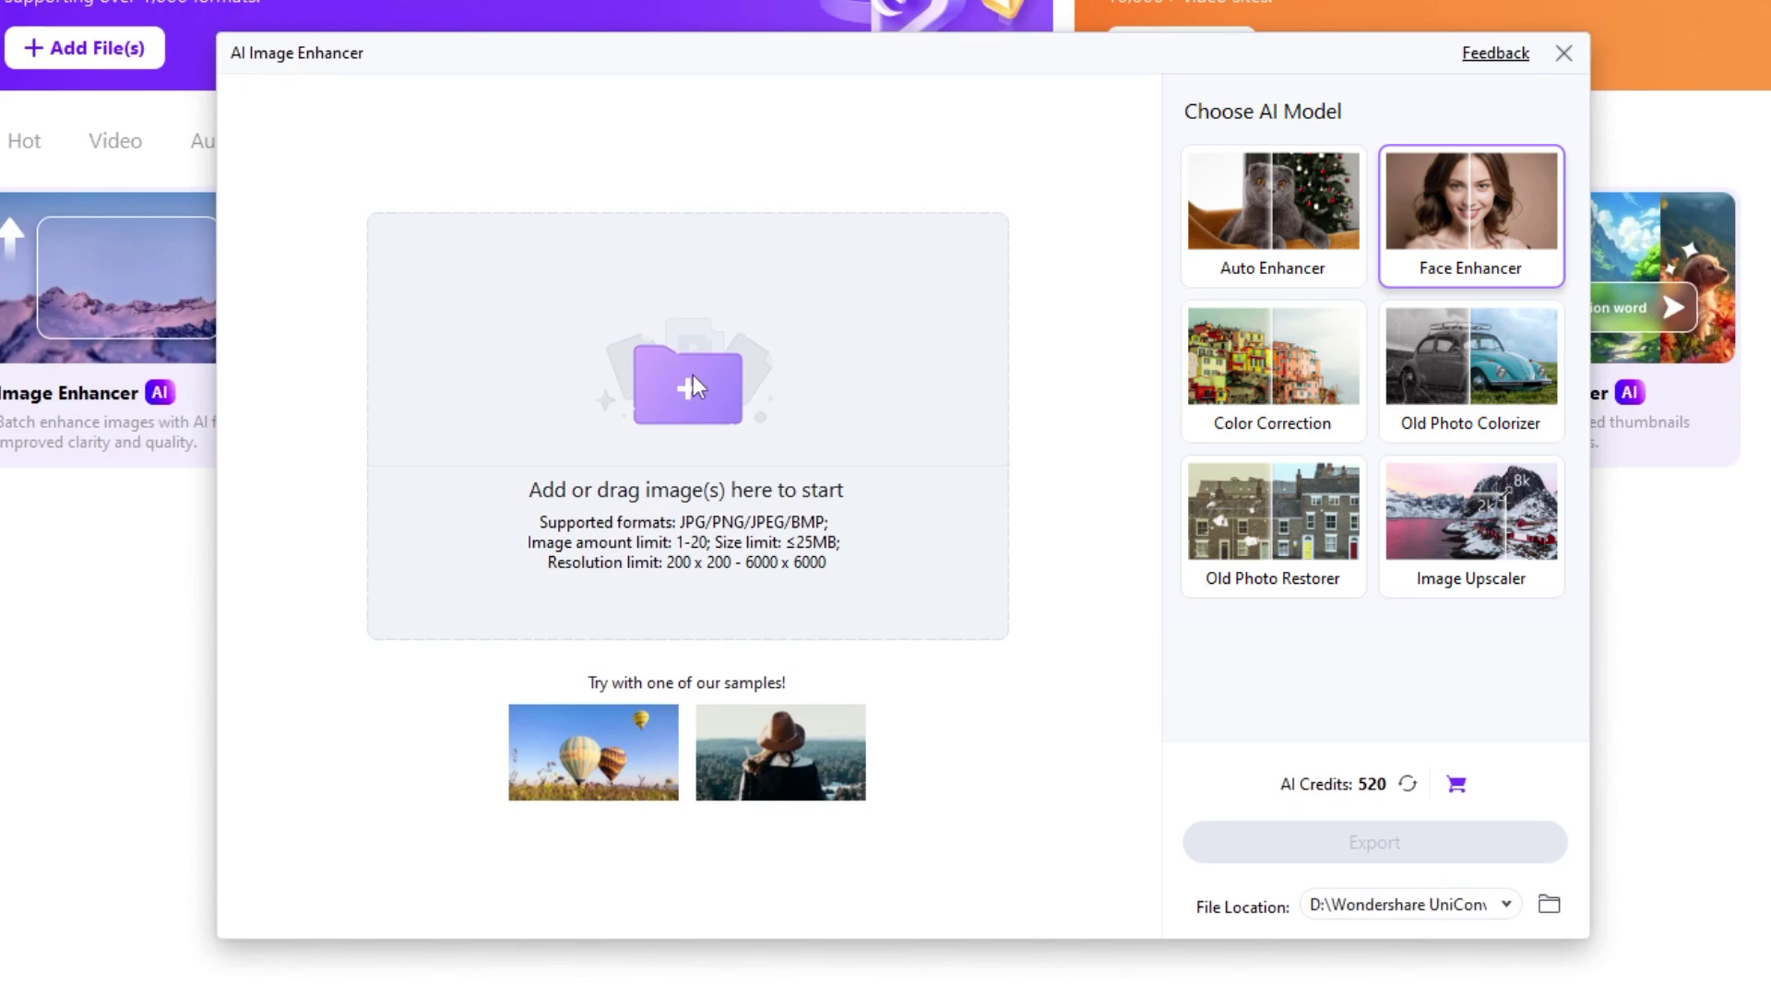
pyautogui.click(688, 378)
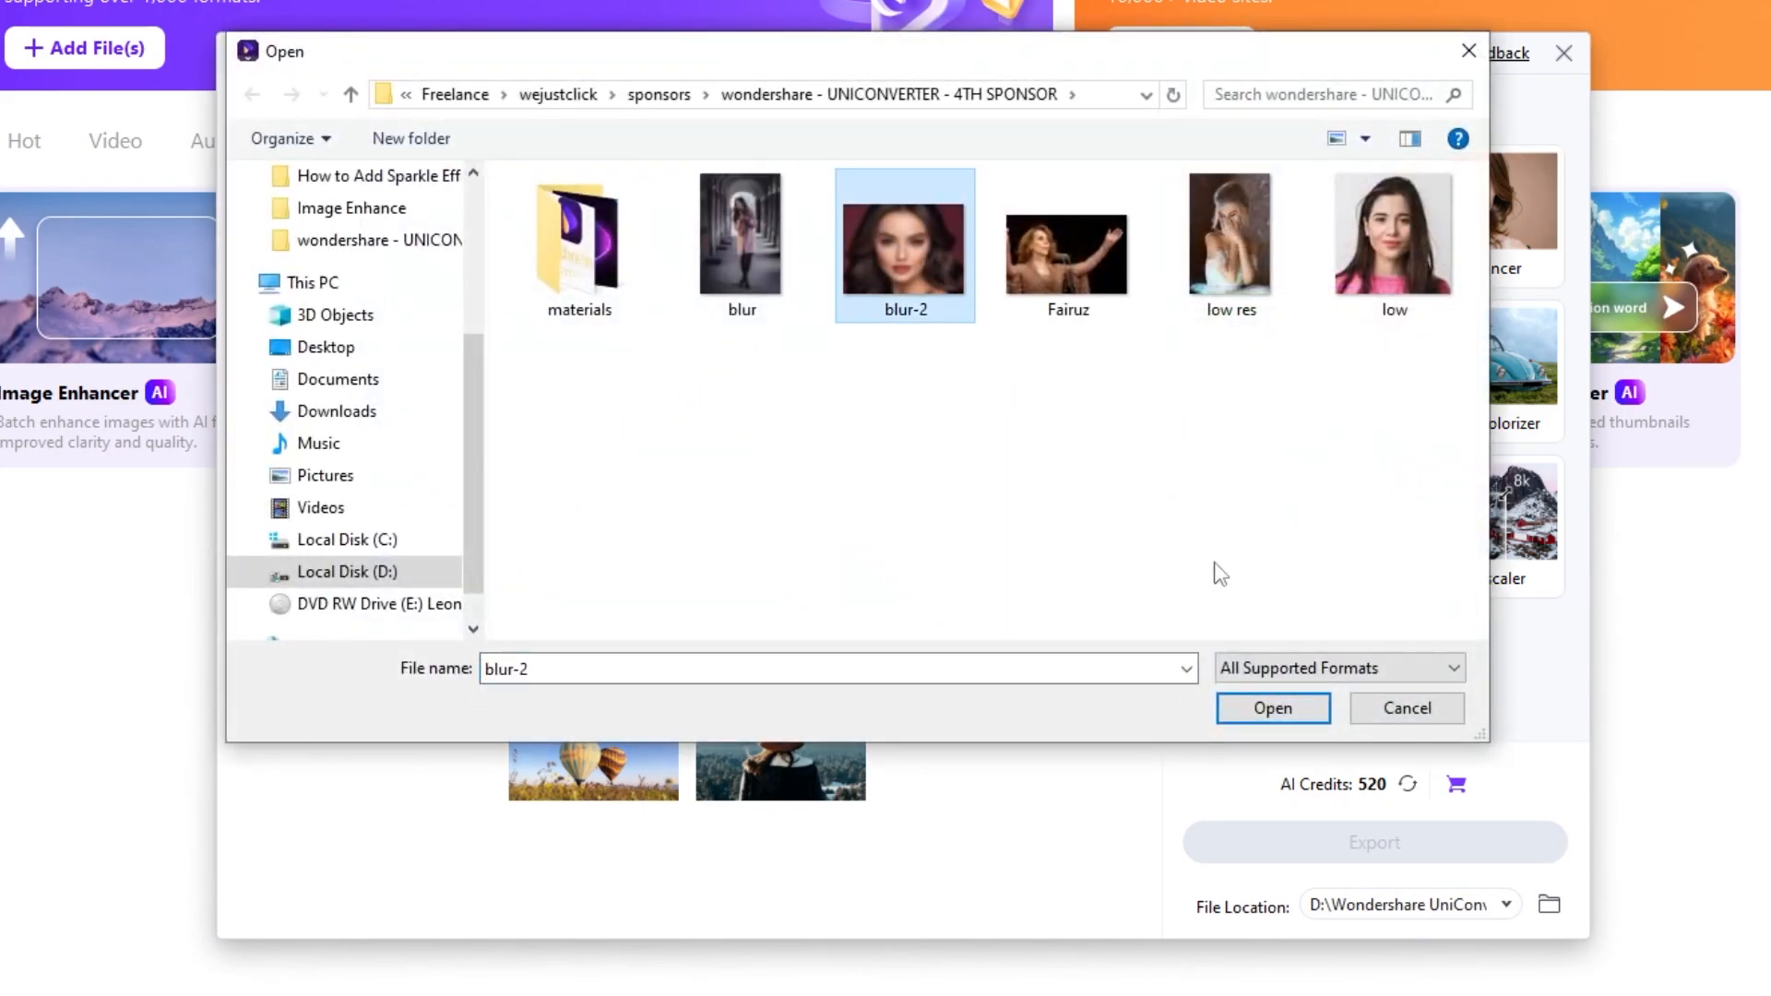
pyautogui.click(1303, 717)
pyautogui.click(869, 768)
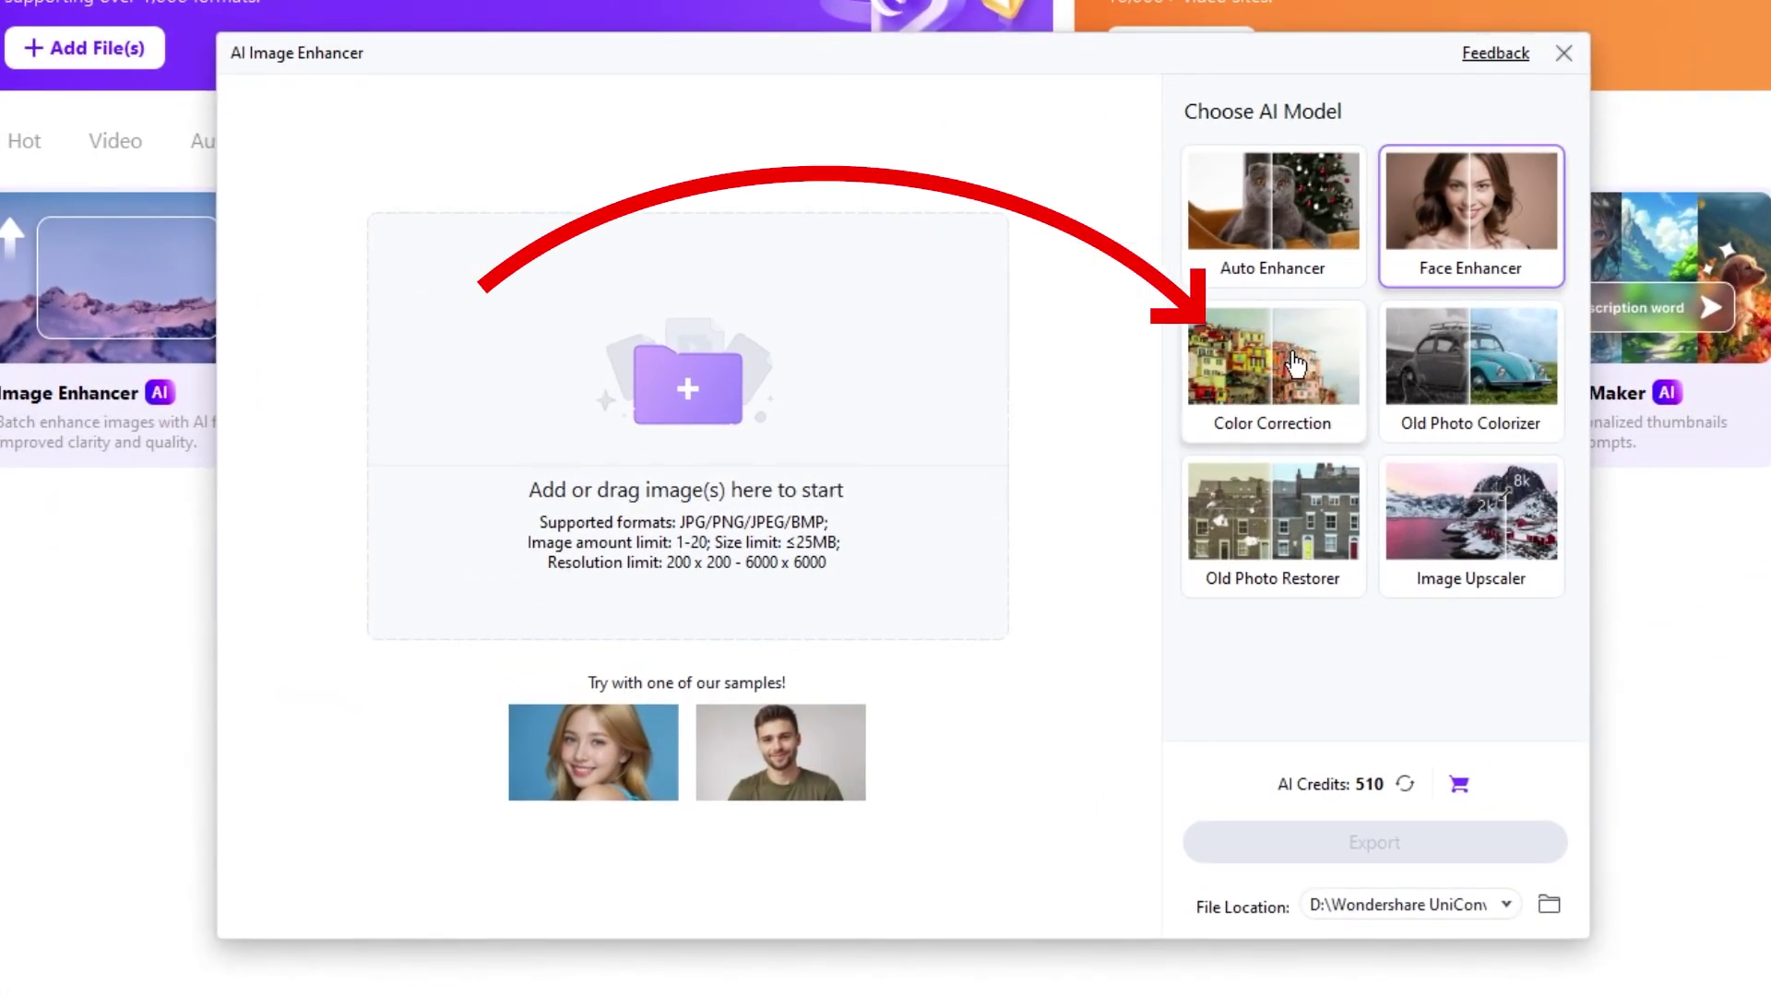
# Drag color-correction.jpg from Explorer into the enhancer and preview it with the Color Correction model
pyautogui.click(1294, 363)
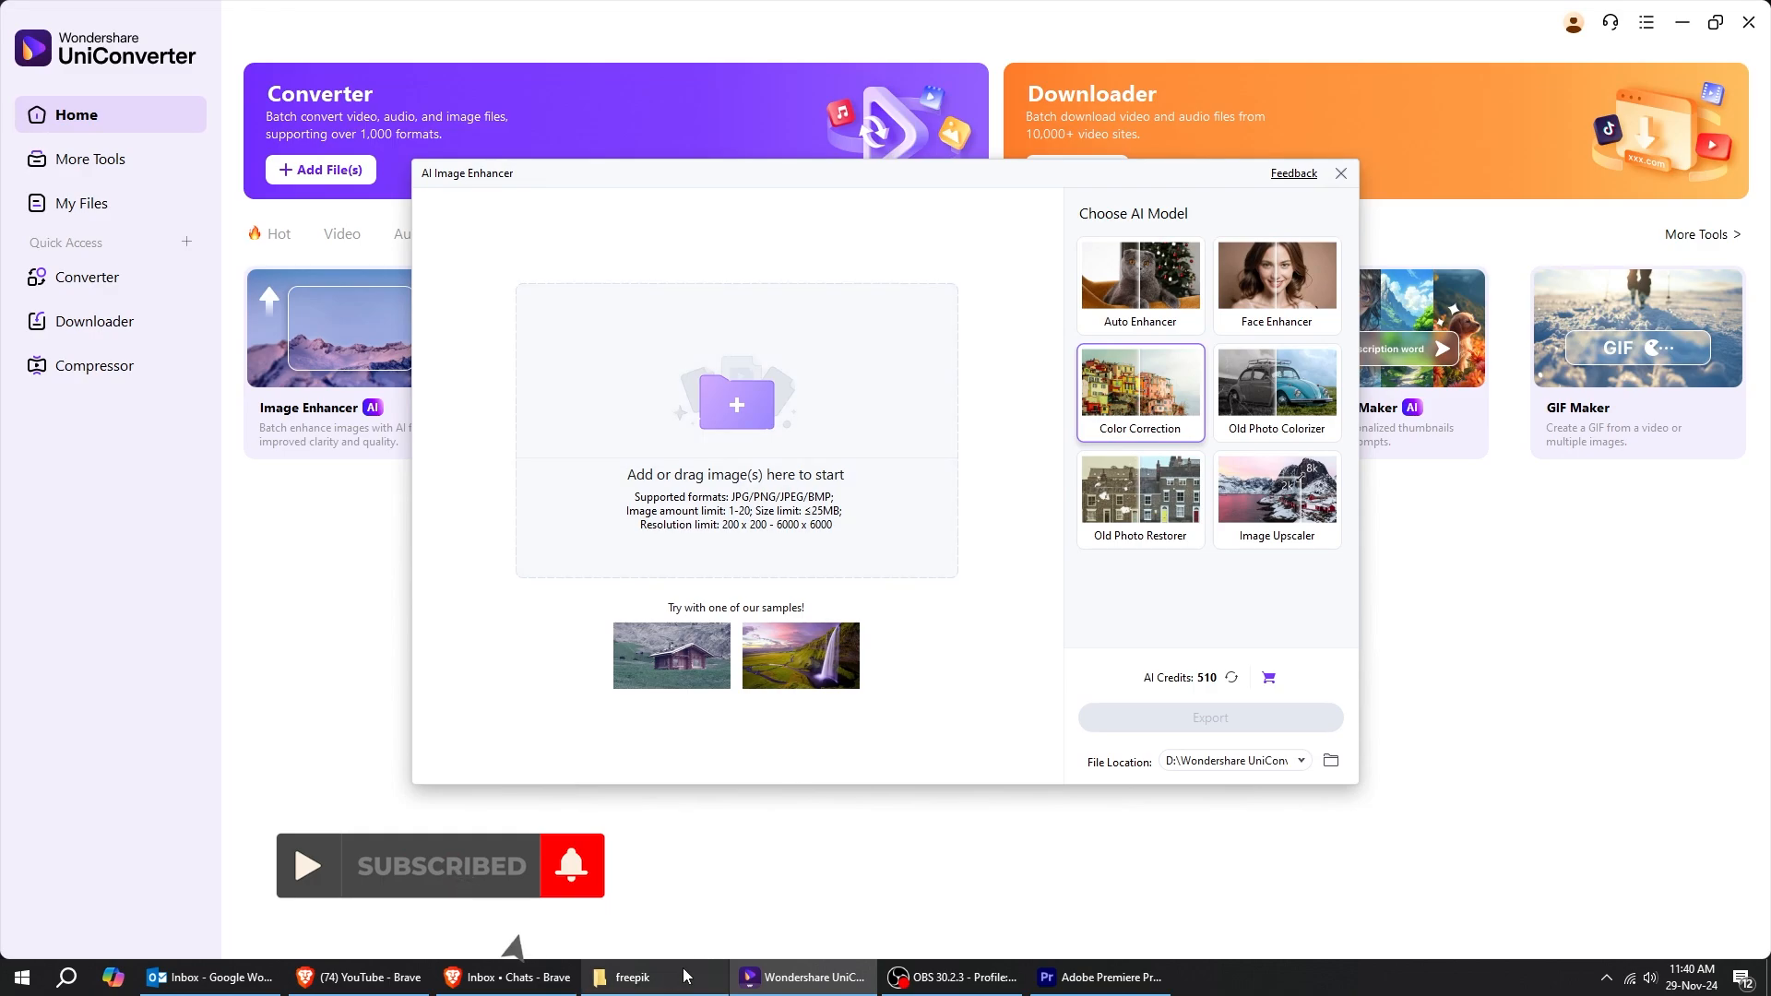
pyautogui.click(685, 978)
pyautogui.moveTo(380, 293)
pyautogui.mouseDown()
pyautogui.moveTo(545, 488)
pyautogui.moveTo(801, 519)
pyautogui.mouseUp()
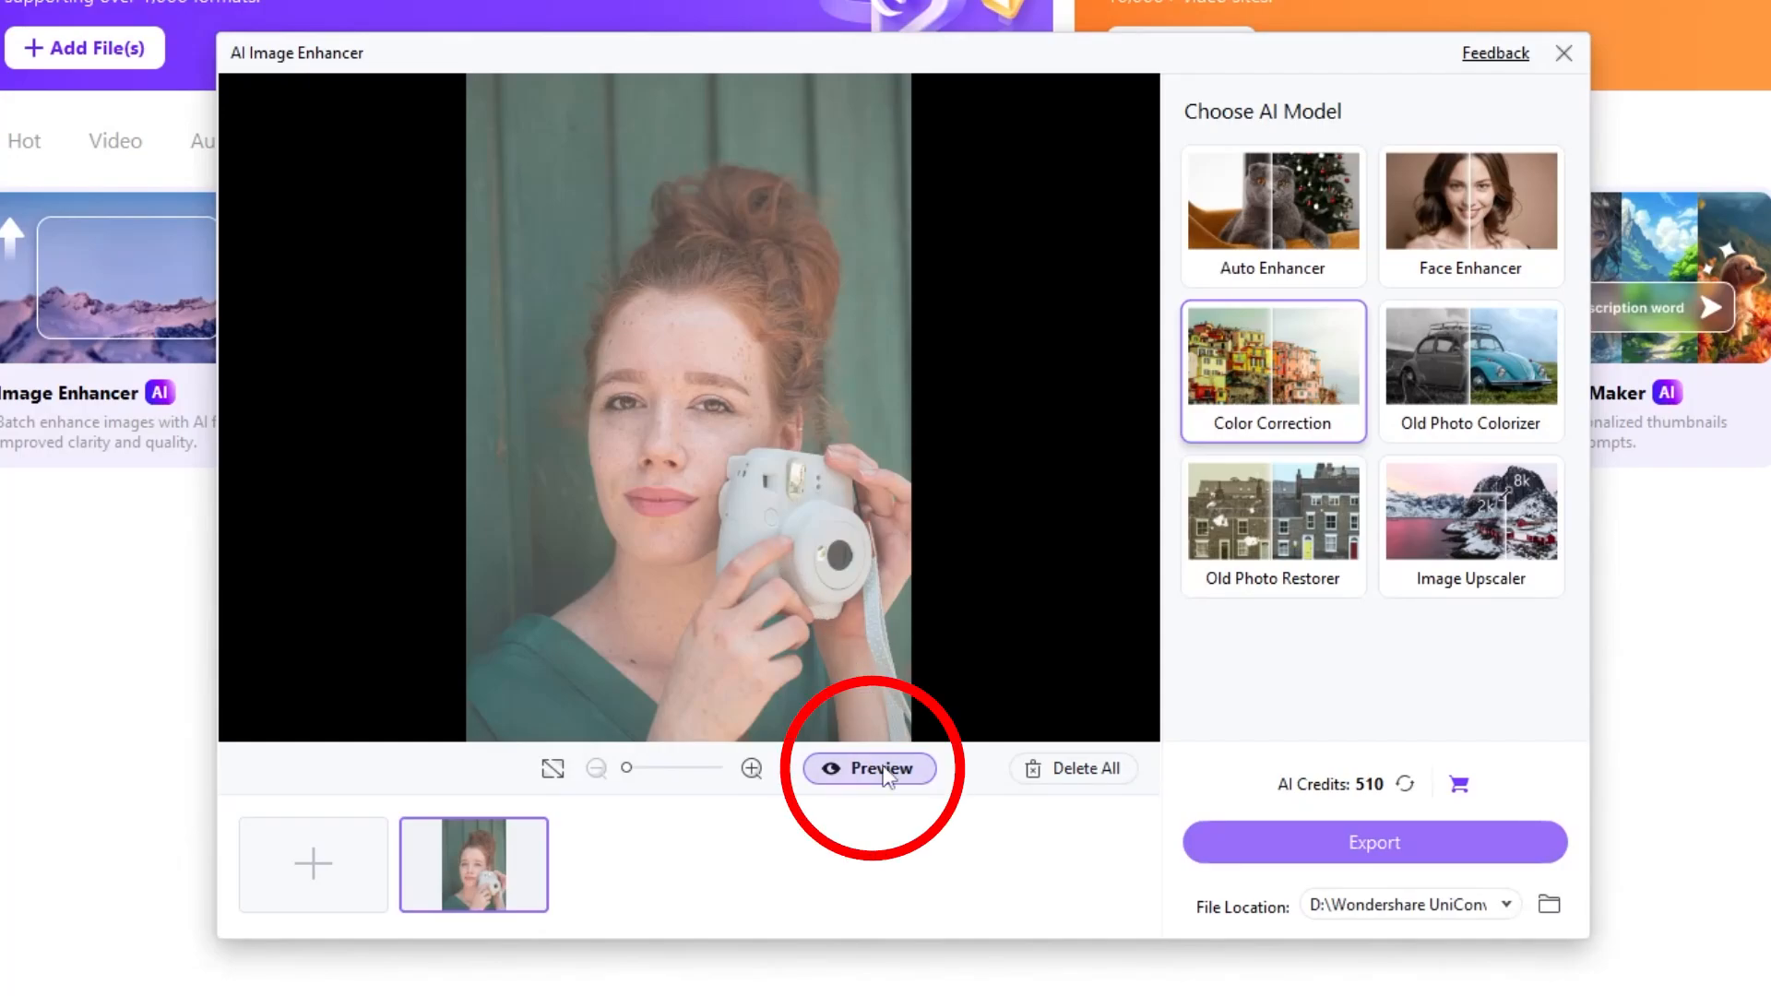
pyautogui.click(883, 772)
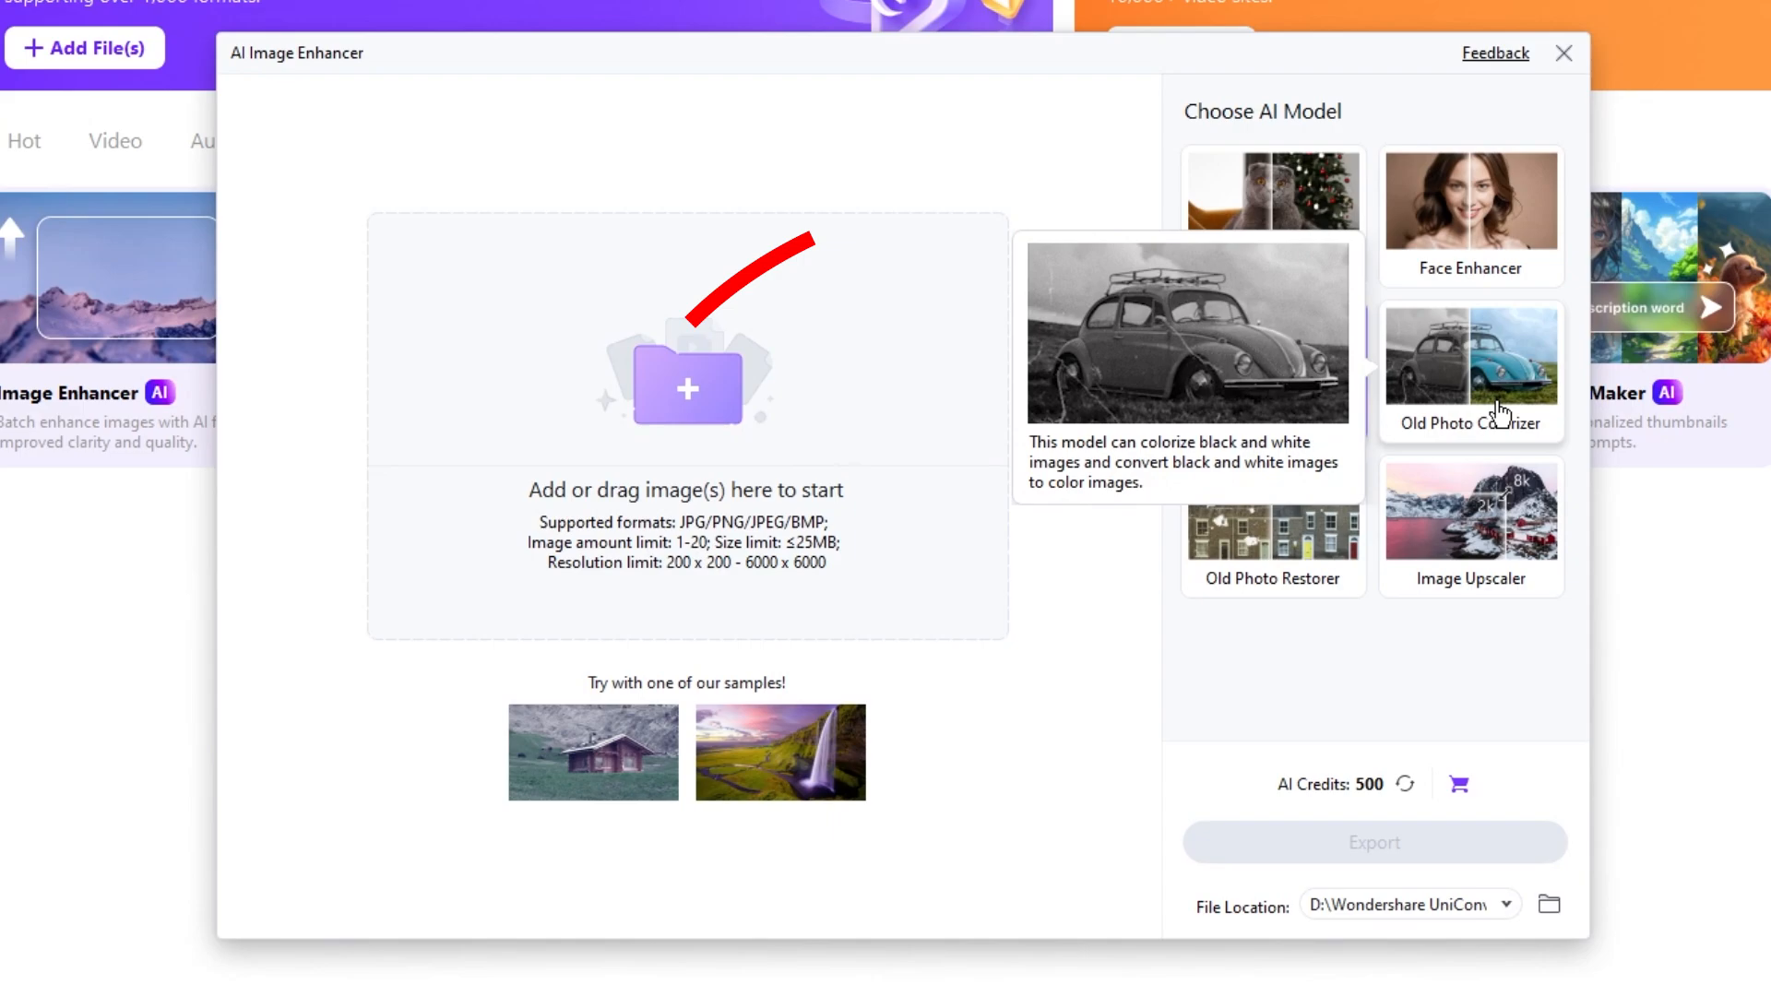
# Drag the 'old photos colorize' landscape into the enhancer and preview it with Old Photo Colorizer
pyautogui.click(1501, 412)
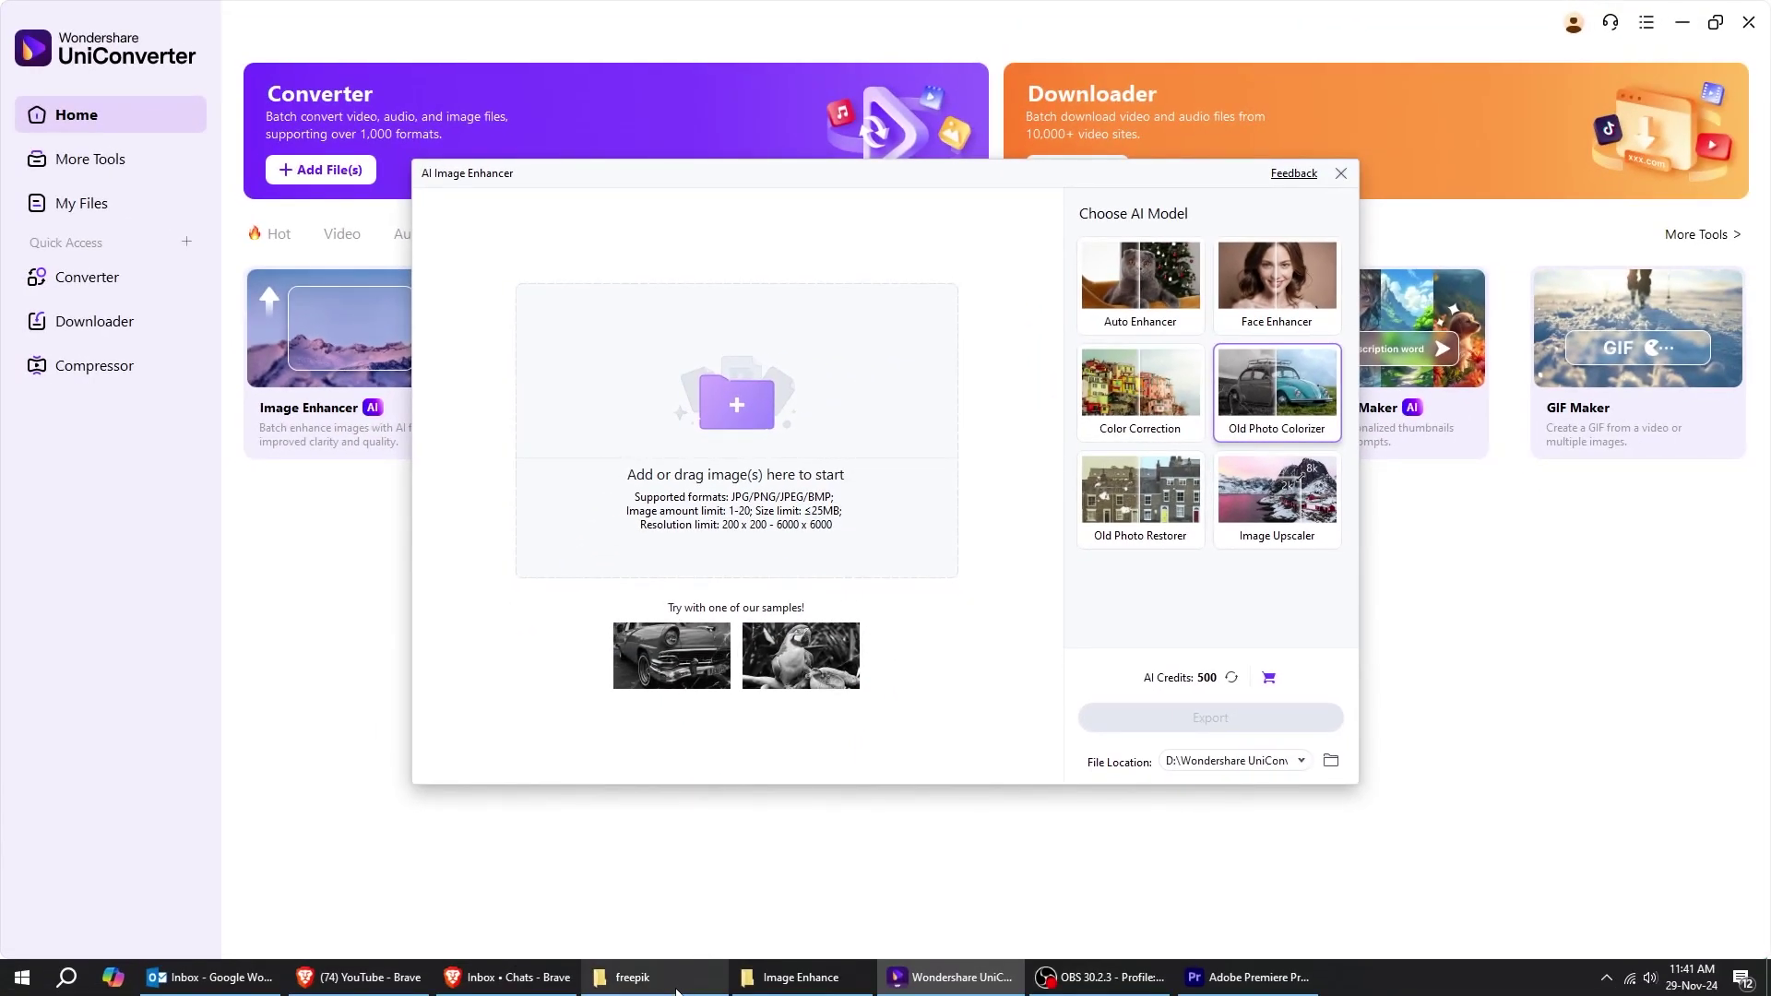
pyautogui.click(677, 992)
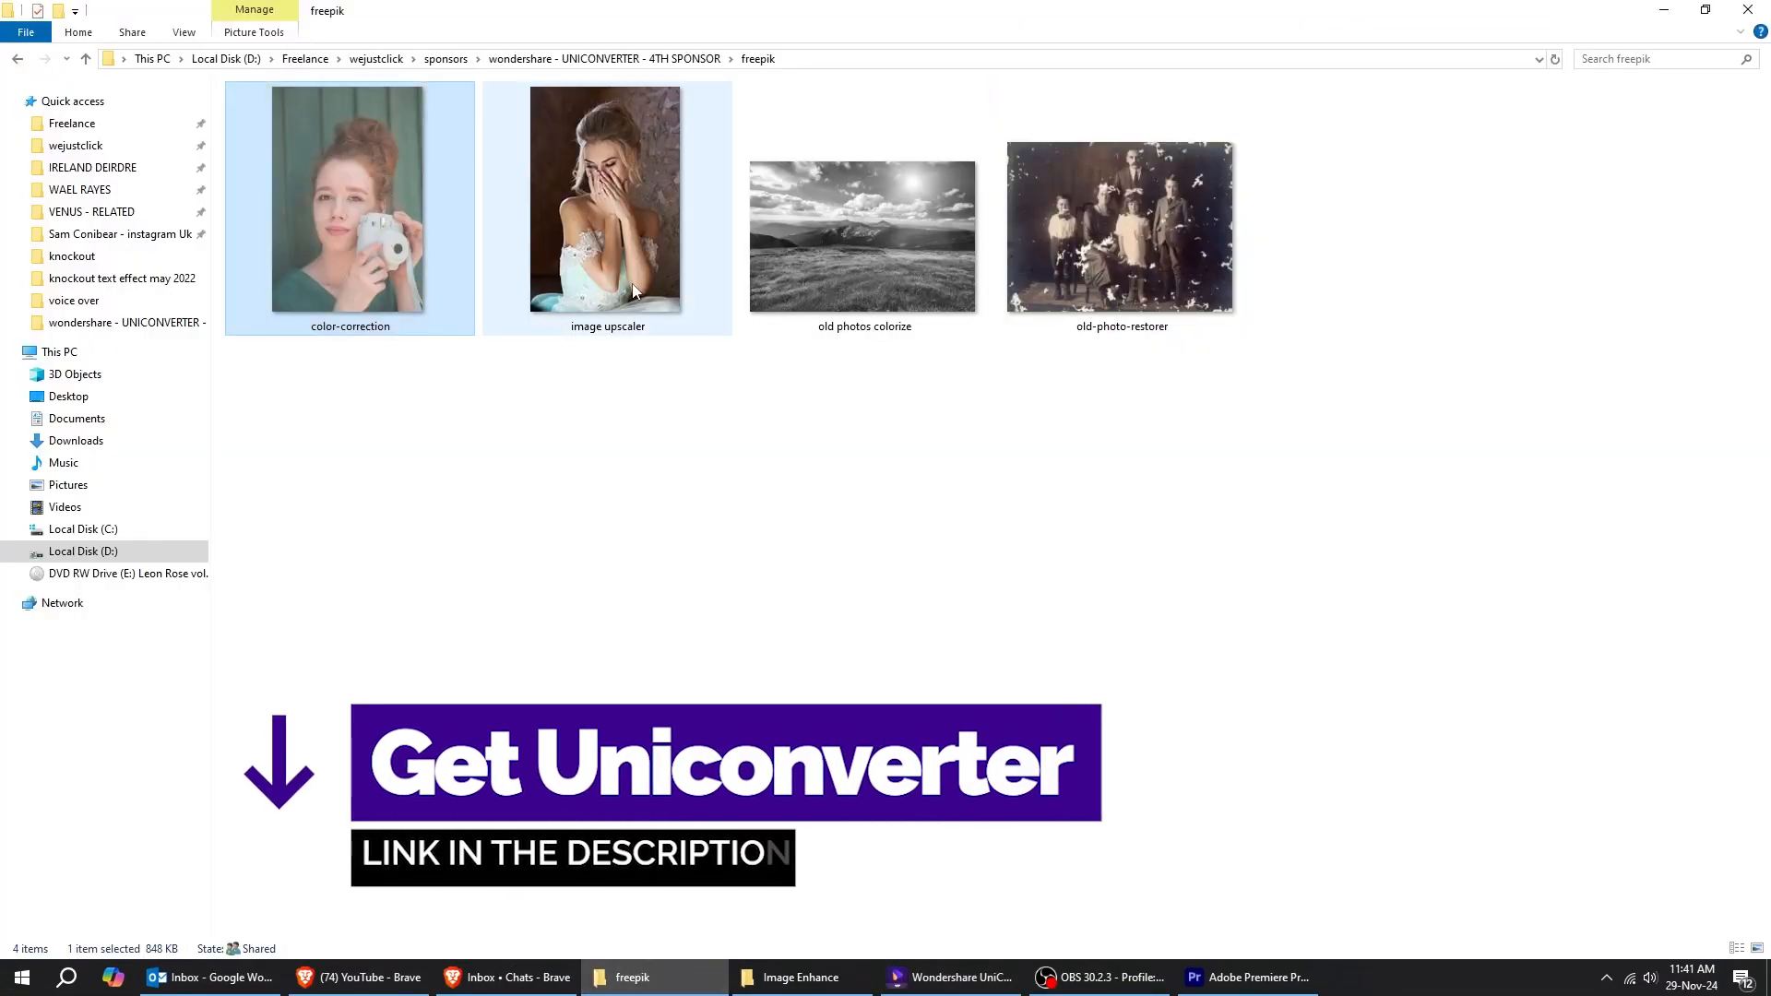
pyautogui.moveTo(841, 262)
pyautogui.mouseDown()
pyautogui.moveTo(944, 969)
pyautogui.moveTo(756, 499)
pyautogui.mouseUp()
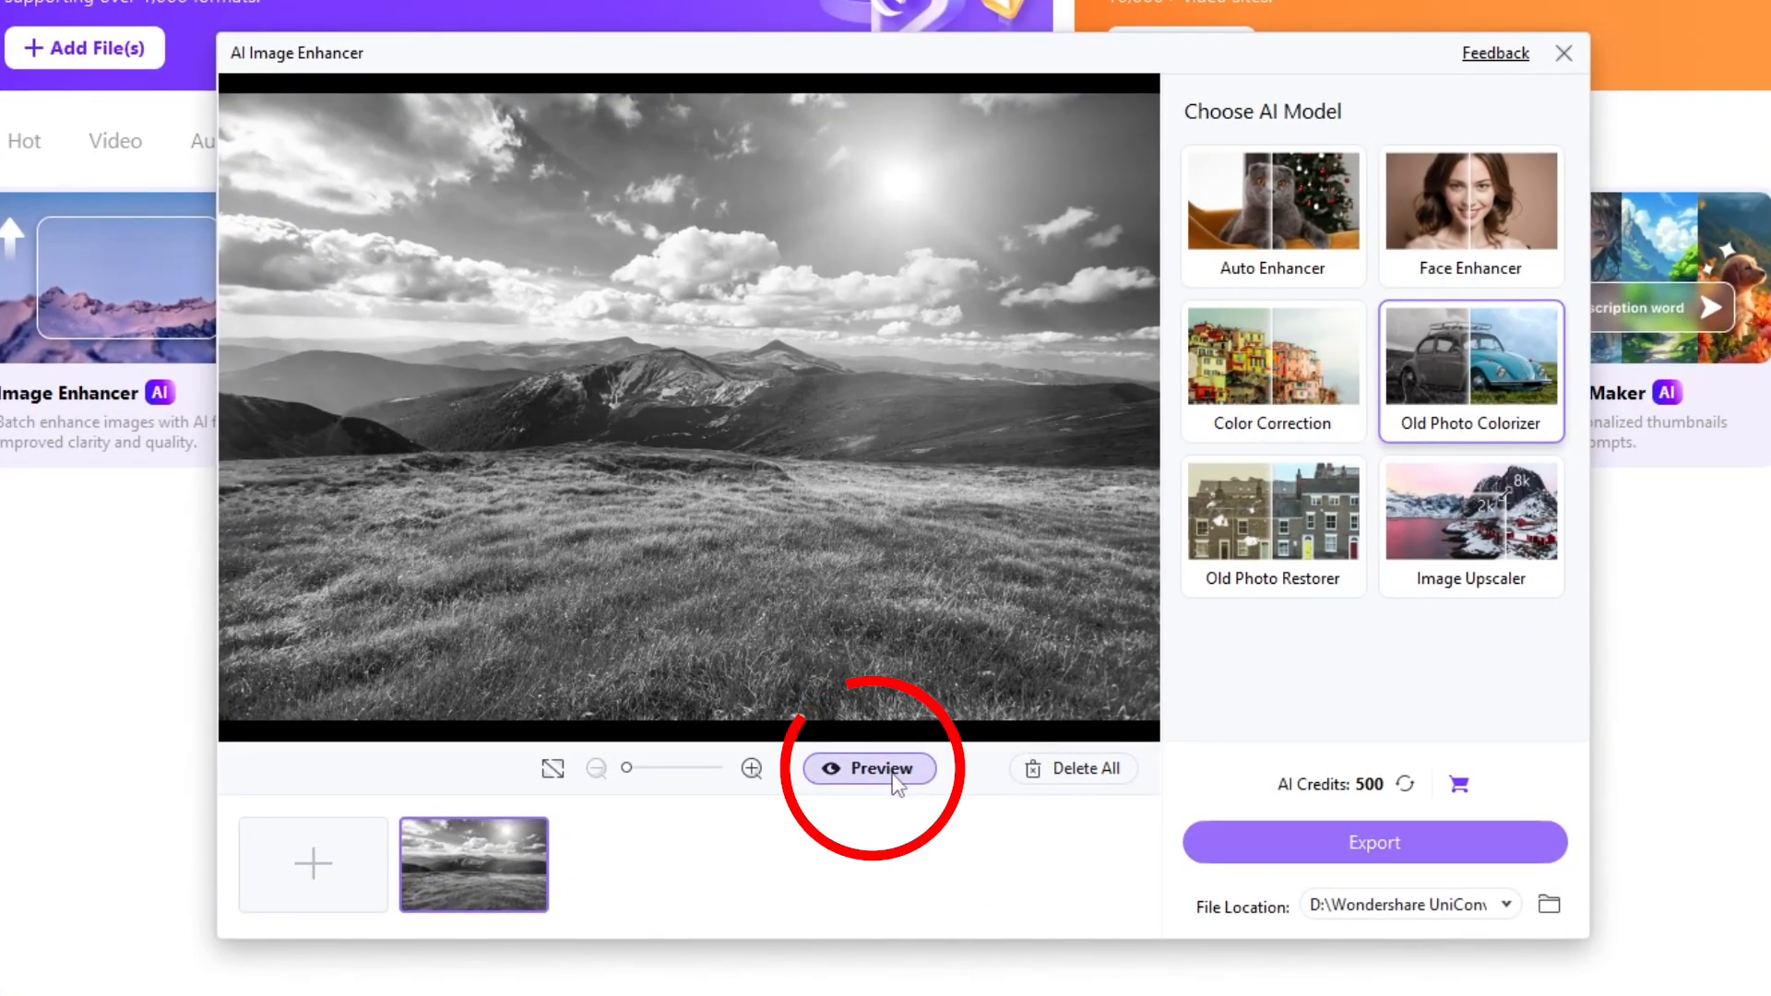
pyautogui.click(894, 785)
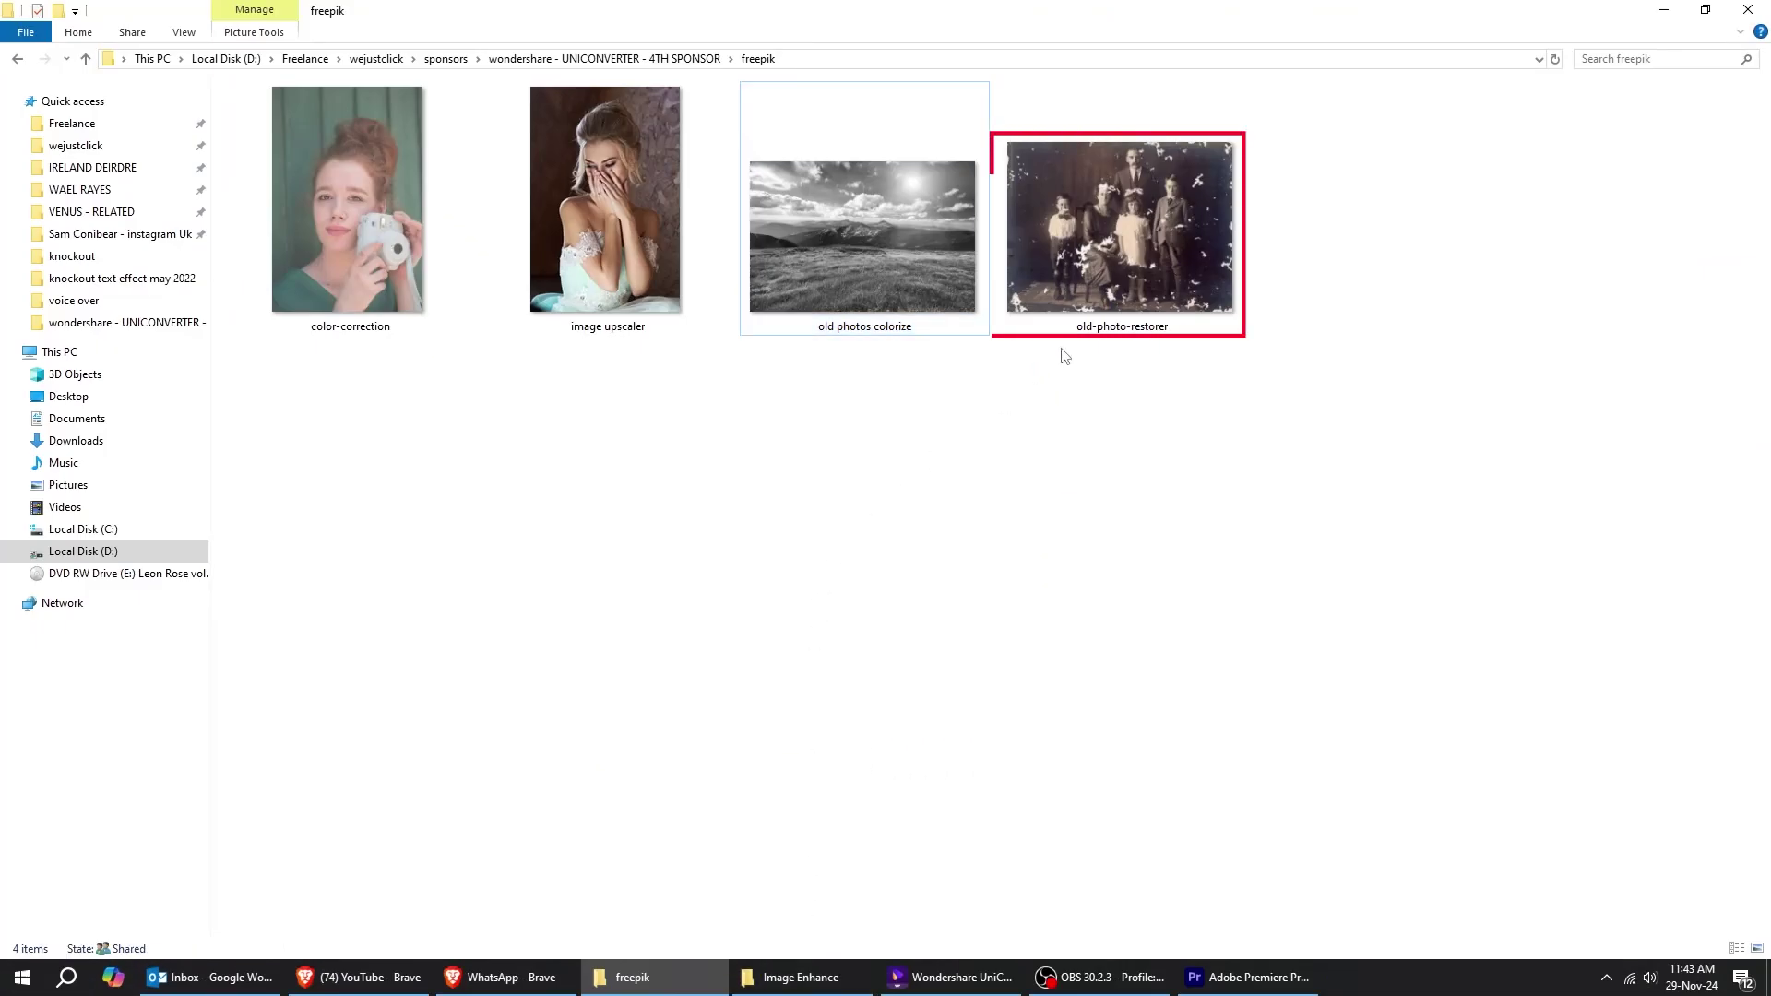
# Drag the old-photo-restorer family photo into the enhancer and generate its restored preview
pyautogui.moveTo(1103, 271); pyautogui.dragTo(1010, 681)
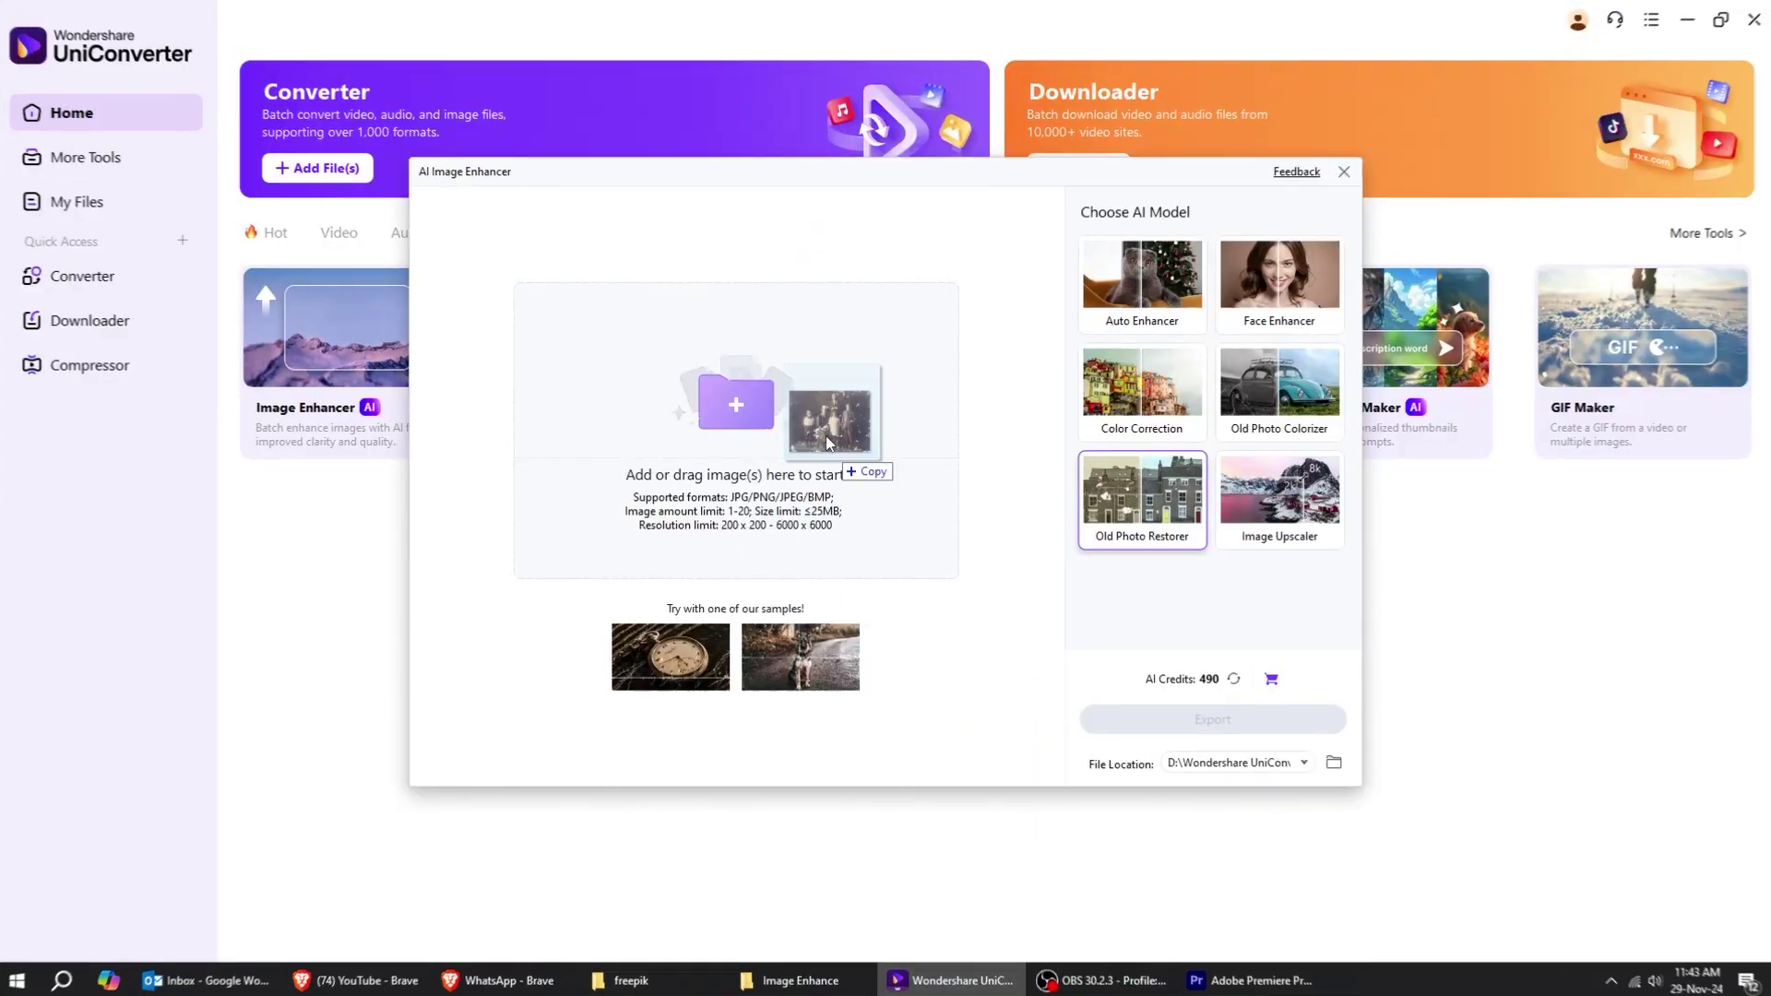
pyautogui.moveTo(1011, 681); pyautogui.dragTo(826, 437)
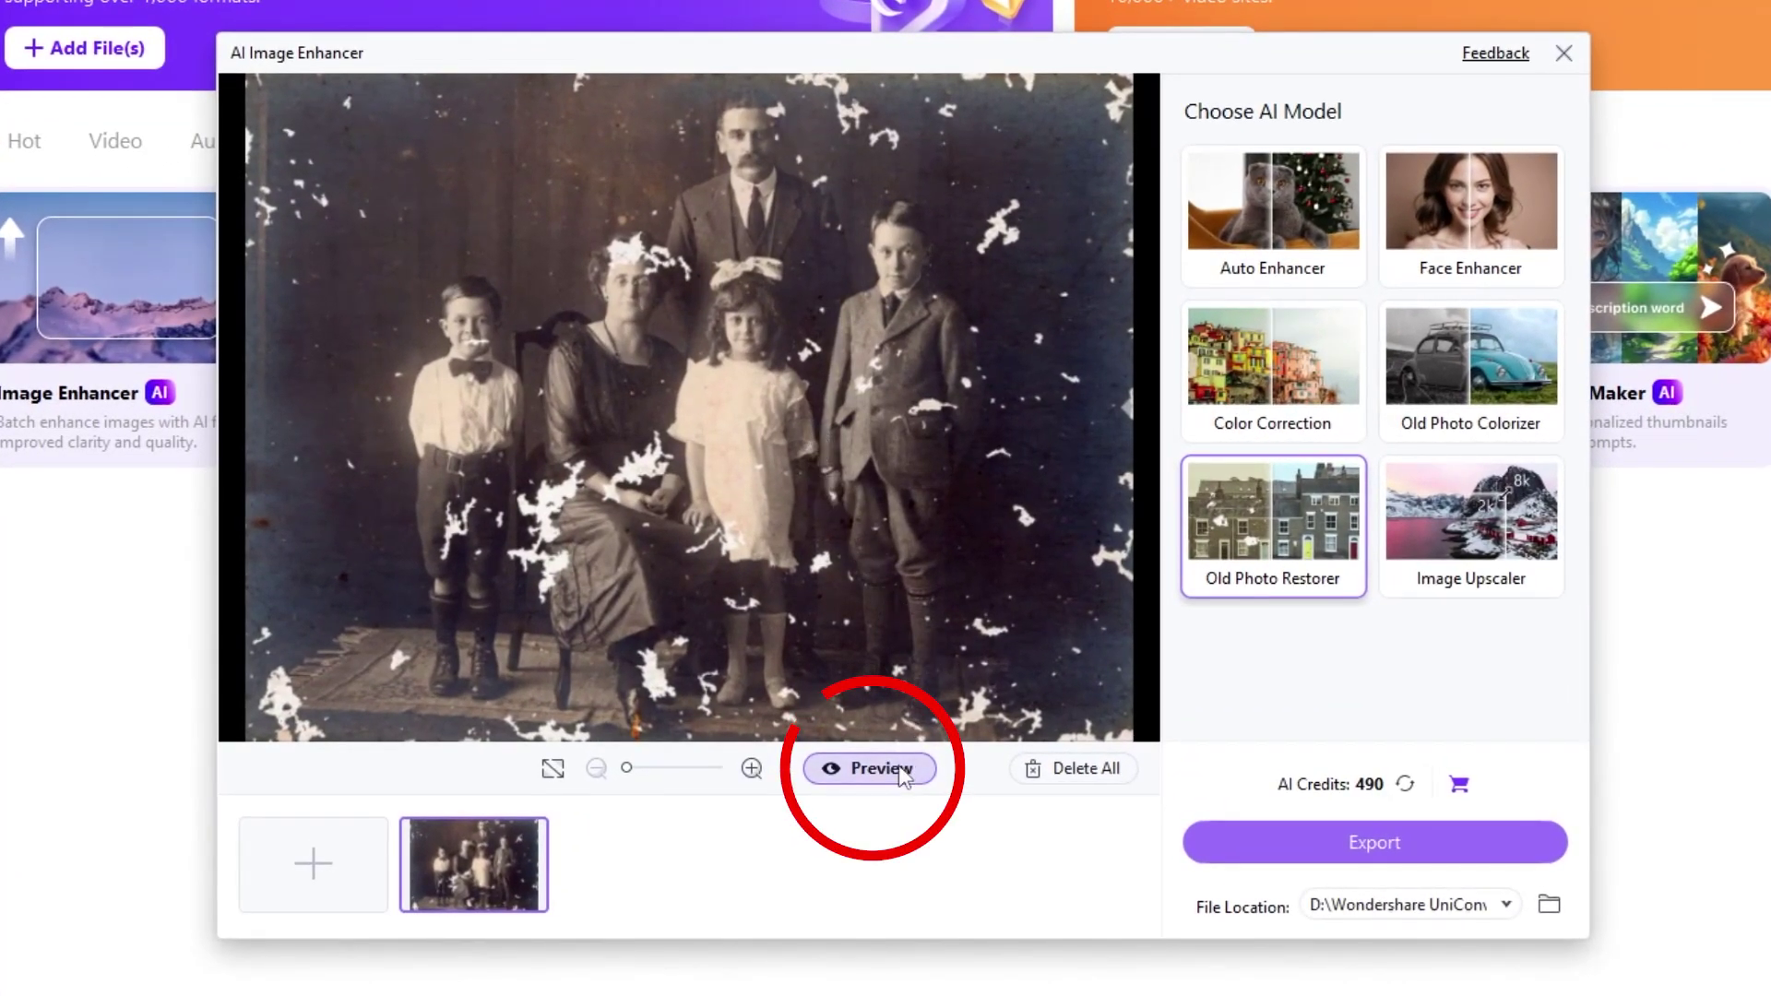
pyautogui.click(900, 773)
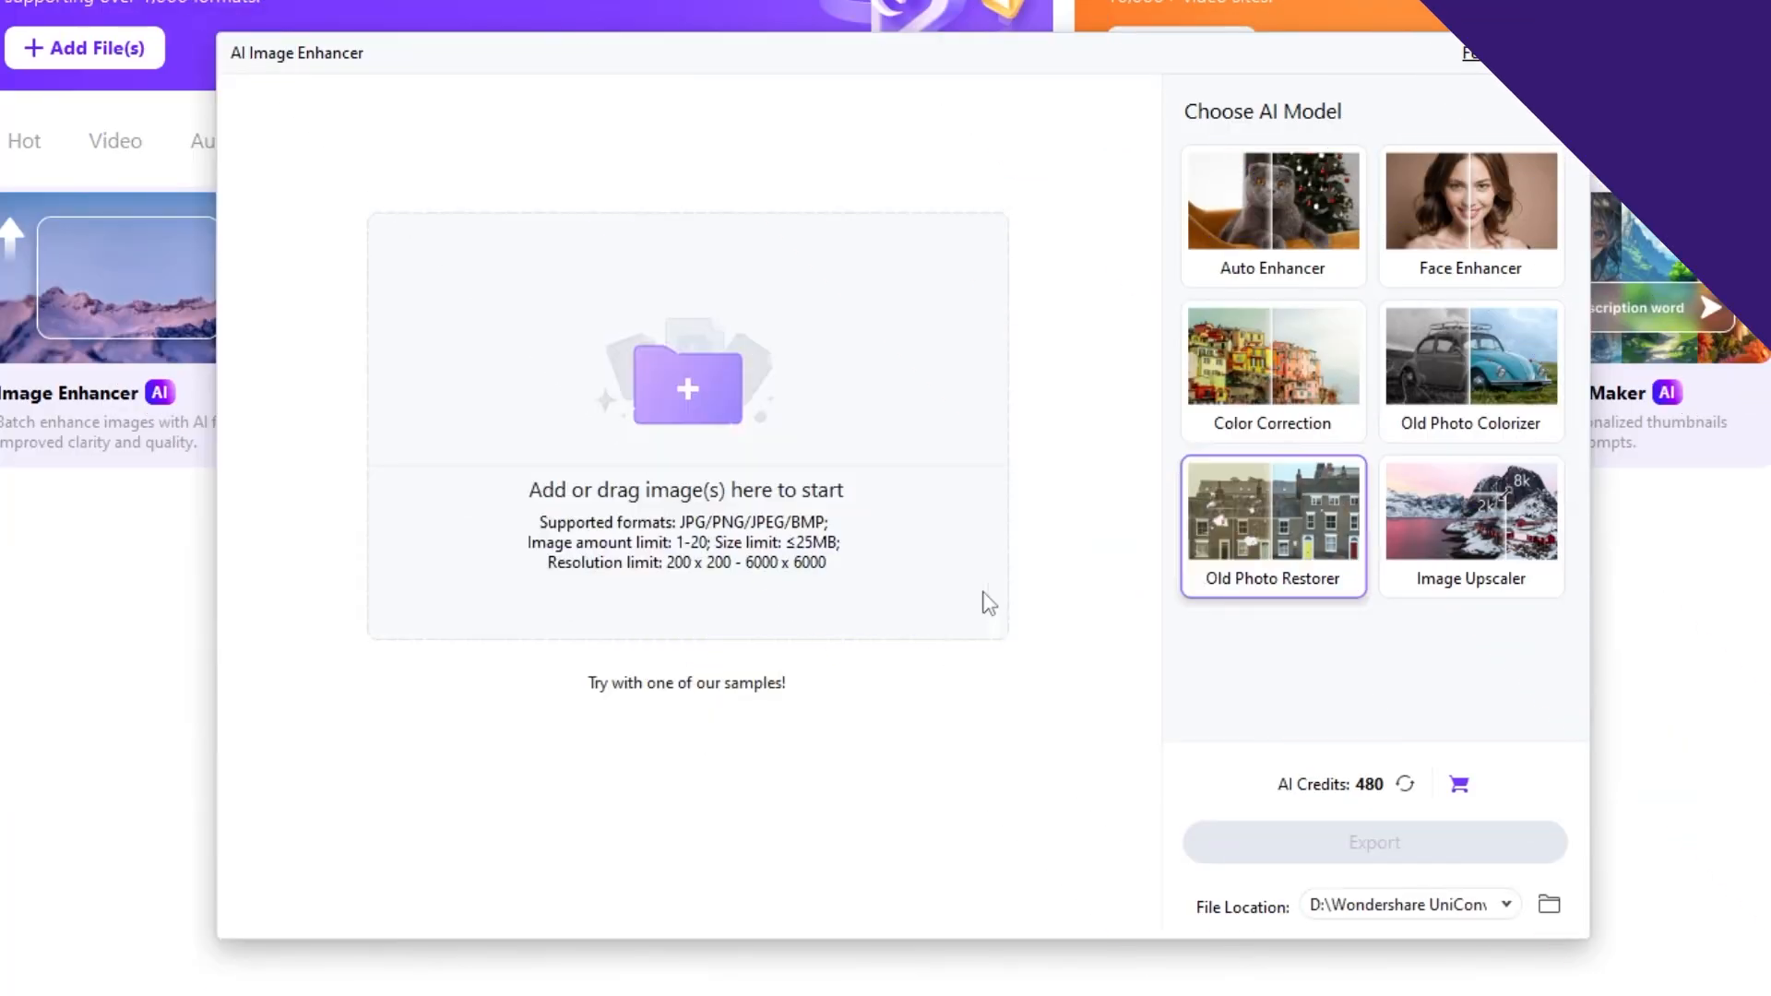
# Drag the 'image upscaler' bride photo into the enhancer and preview it with Image Upscaler at 4X
pyautogui.click(1473, 554)
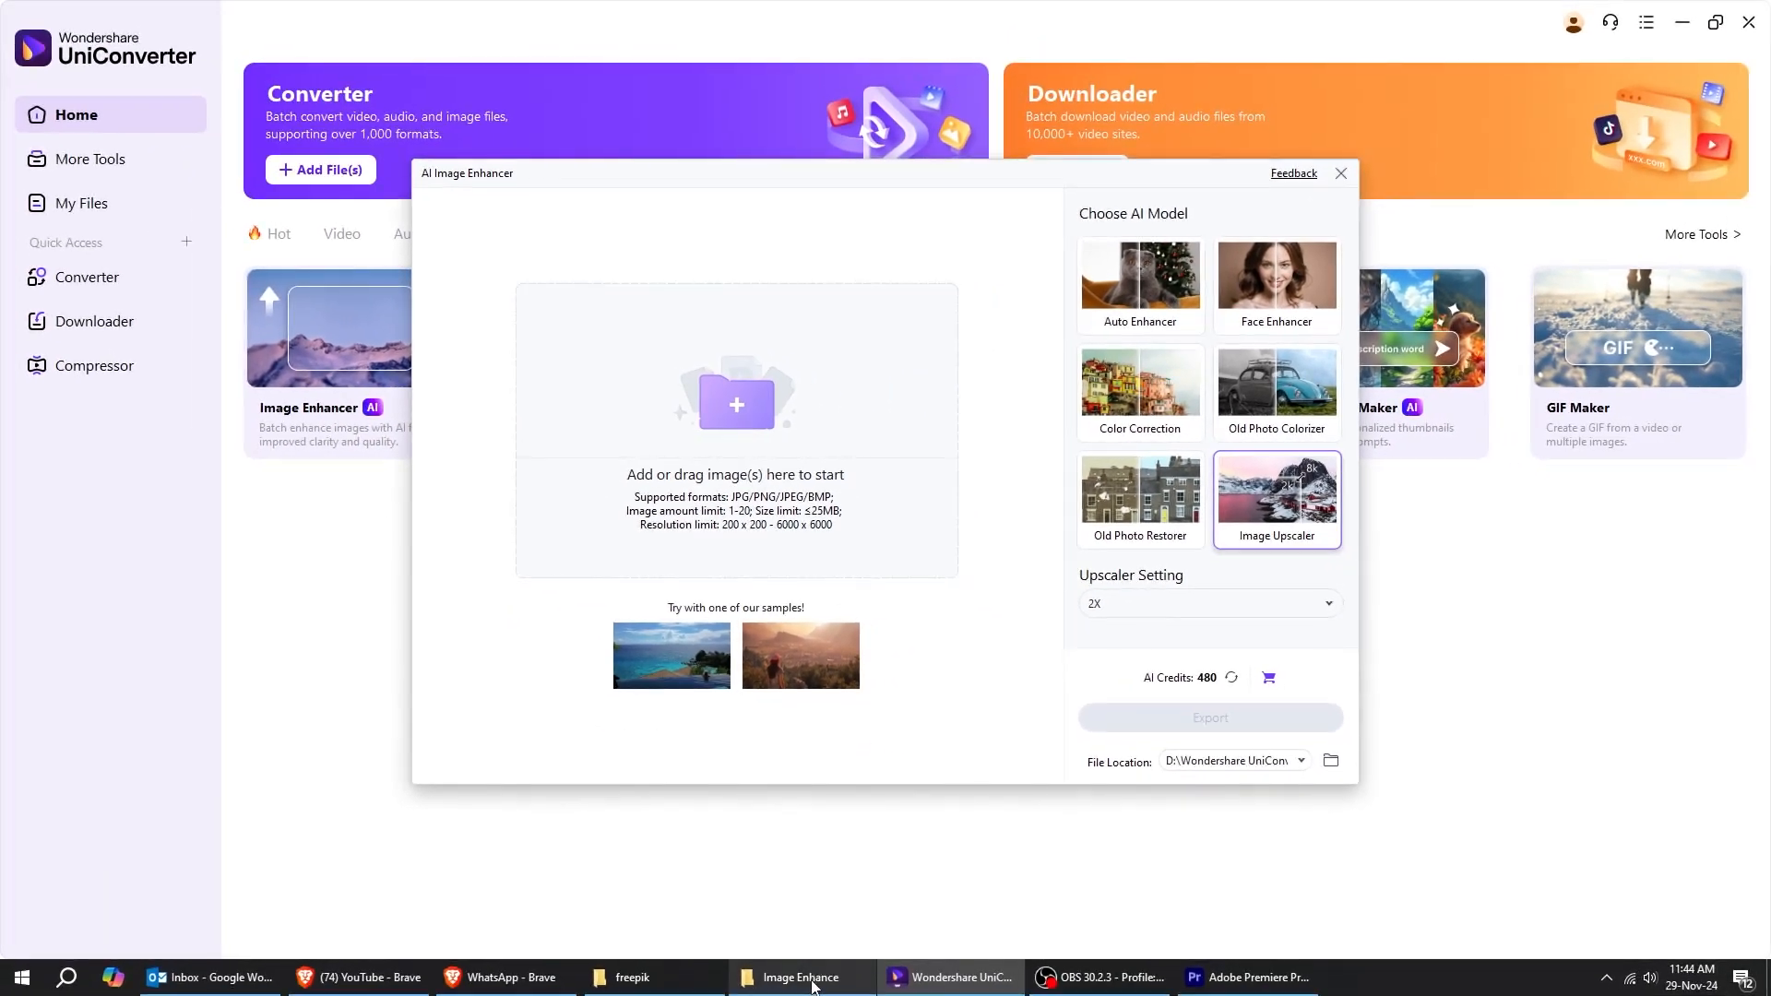
pyautogui.click(672, 978)
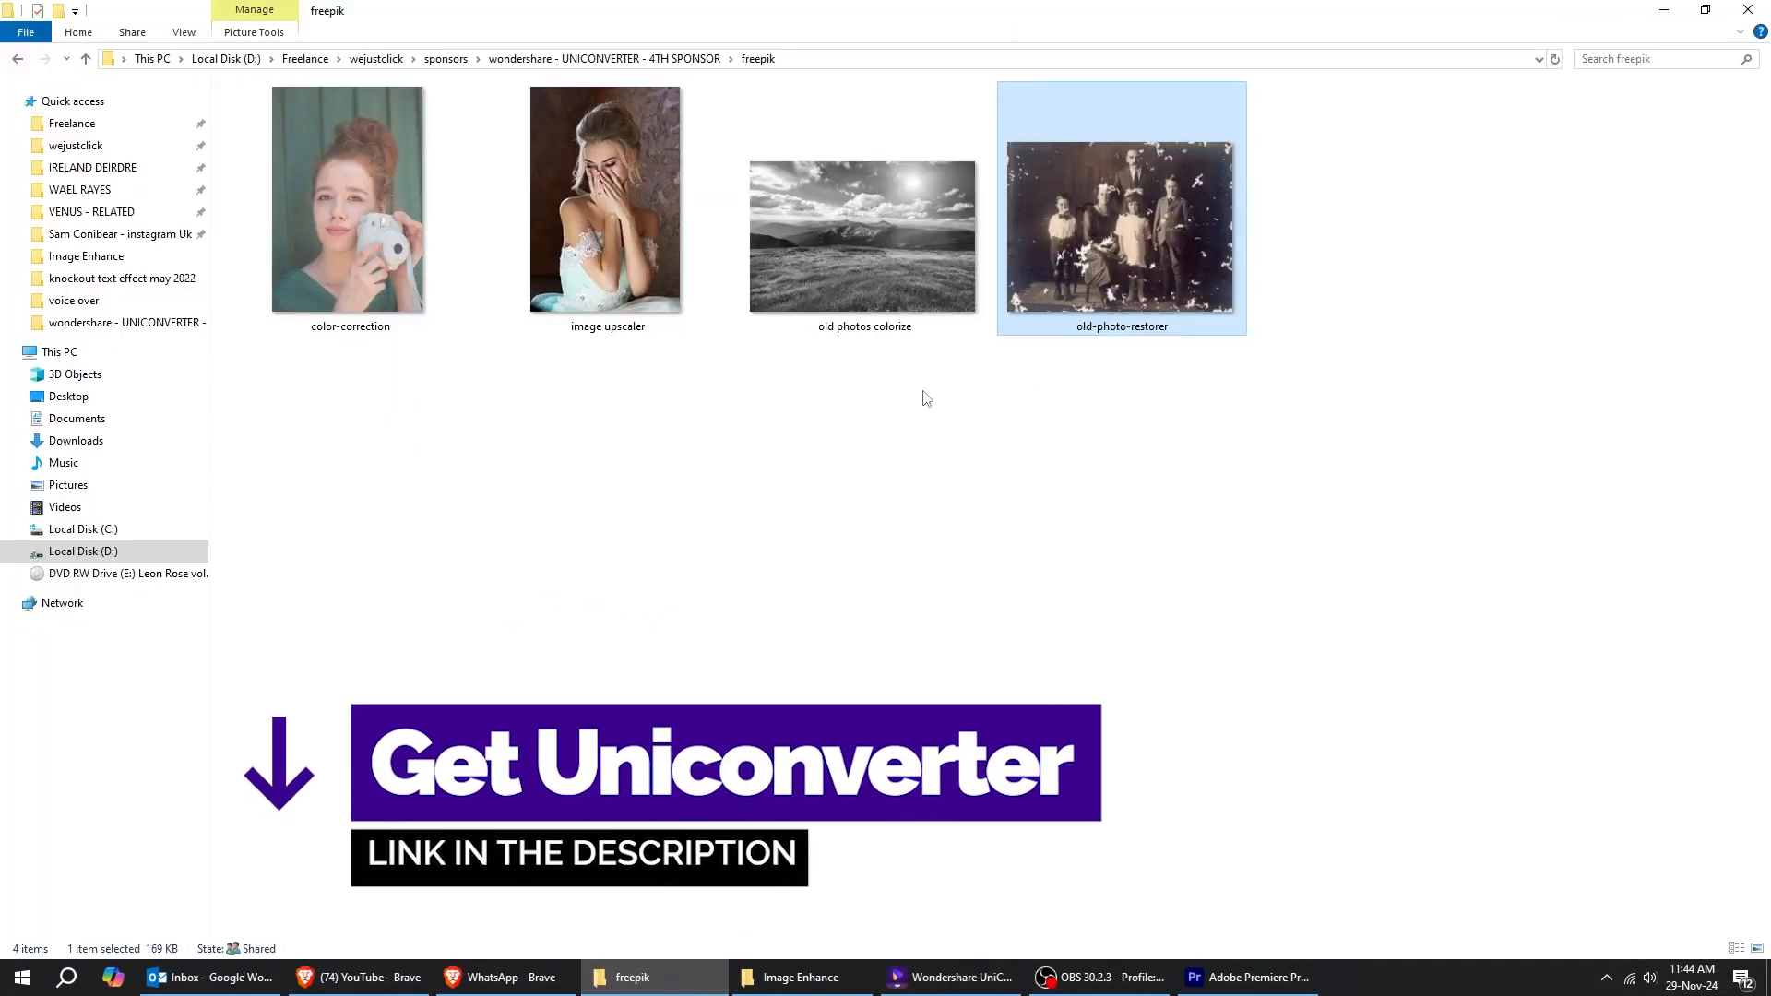
pyautogui.moveTo(668, 241)
pyautogui.mouseDown()
pyautogui.moveTo(960, 938)
pyautogui.moveTo(839, 539)
pyautogui.mouseUp()
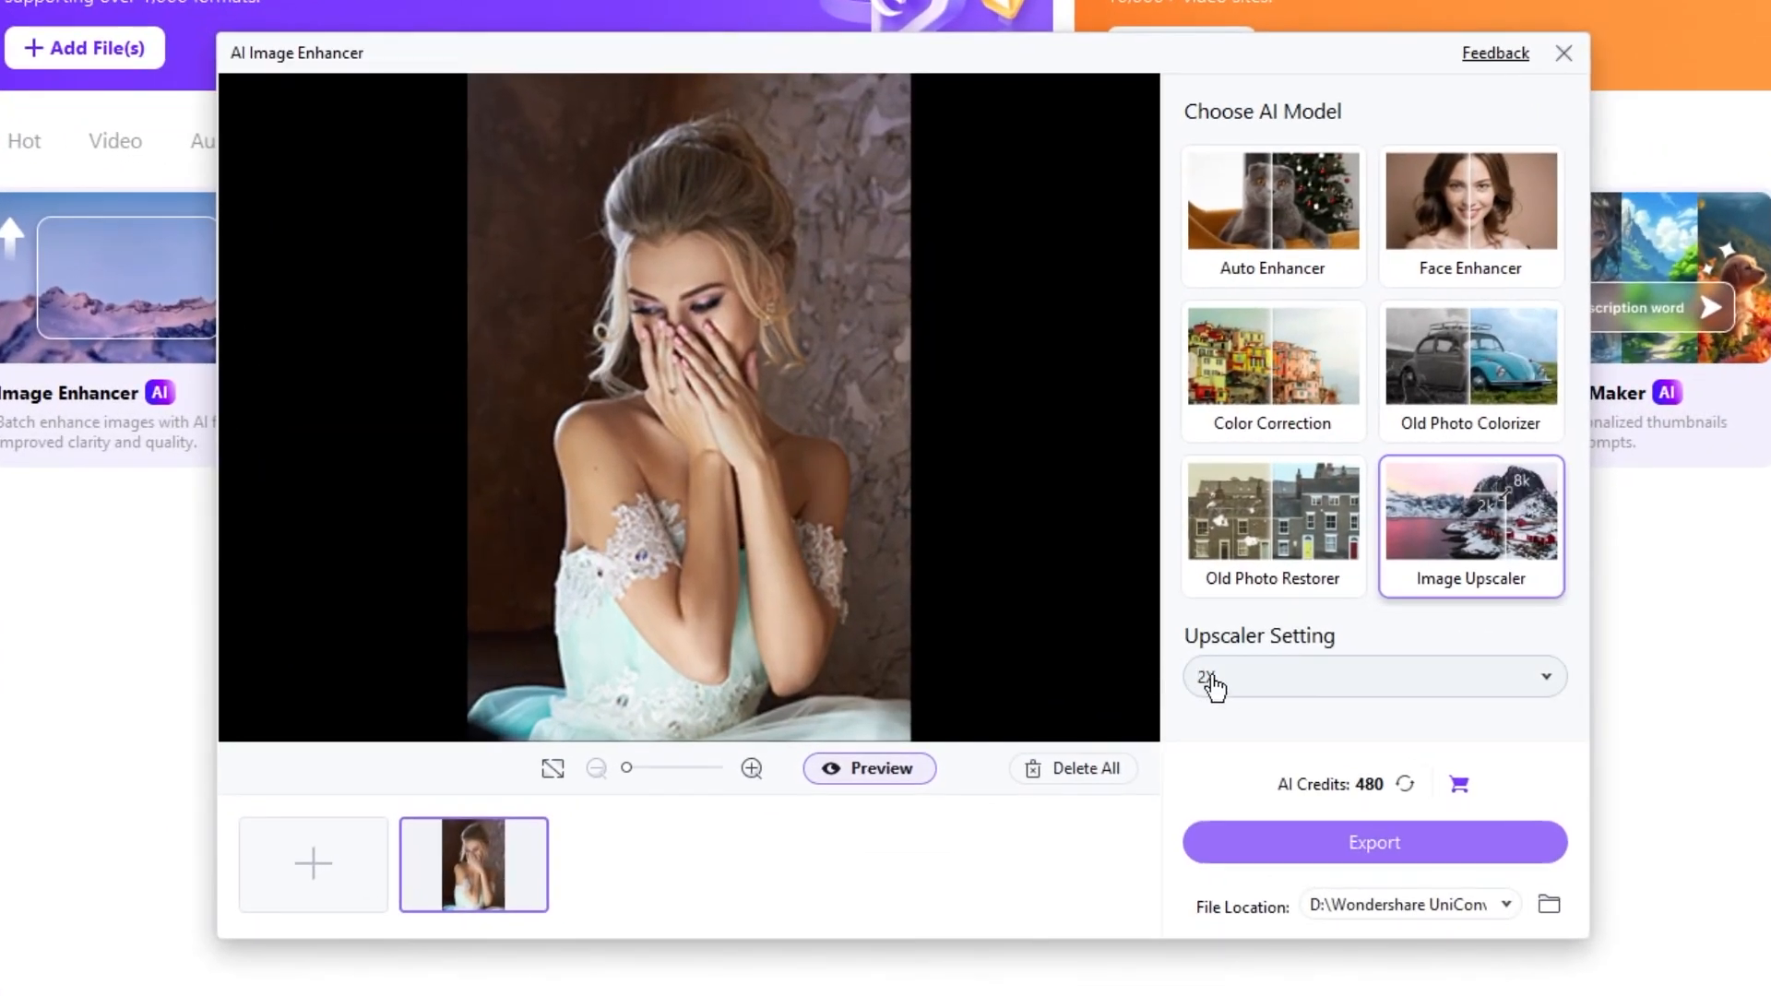
pyautogui.click(1213, 688)
pyautogui.click(1246, 768)
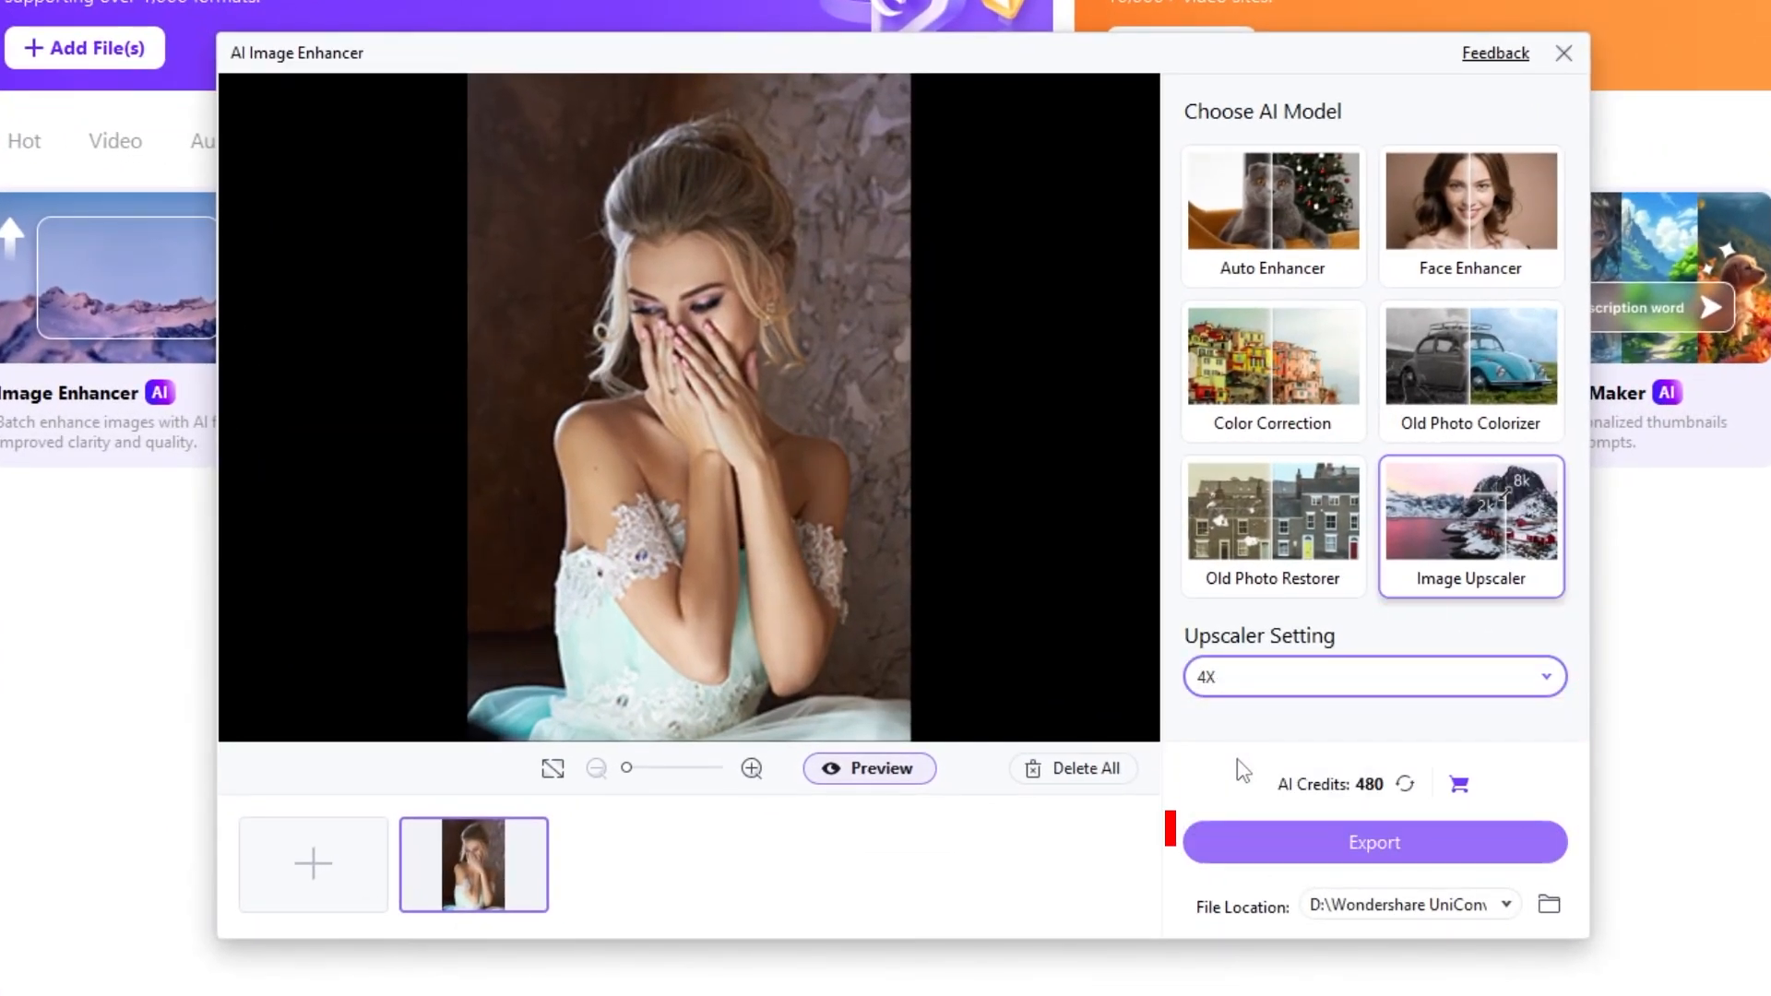
pyautogui.click(893, 771)
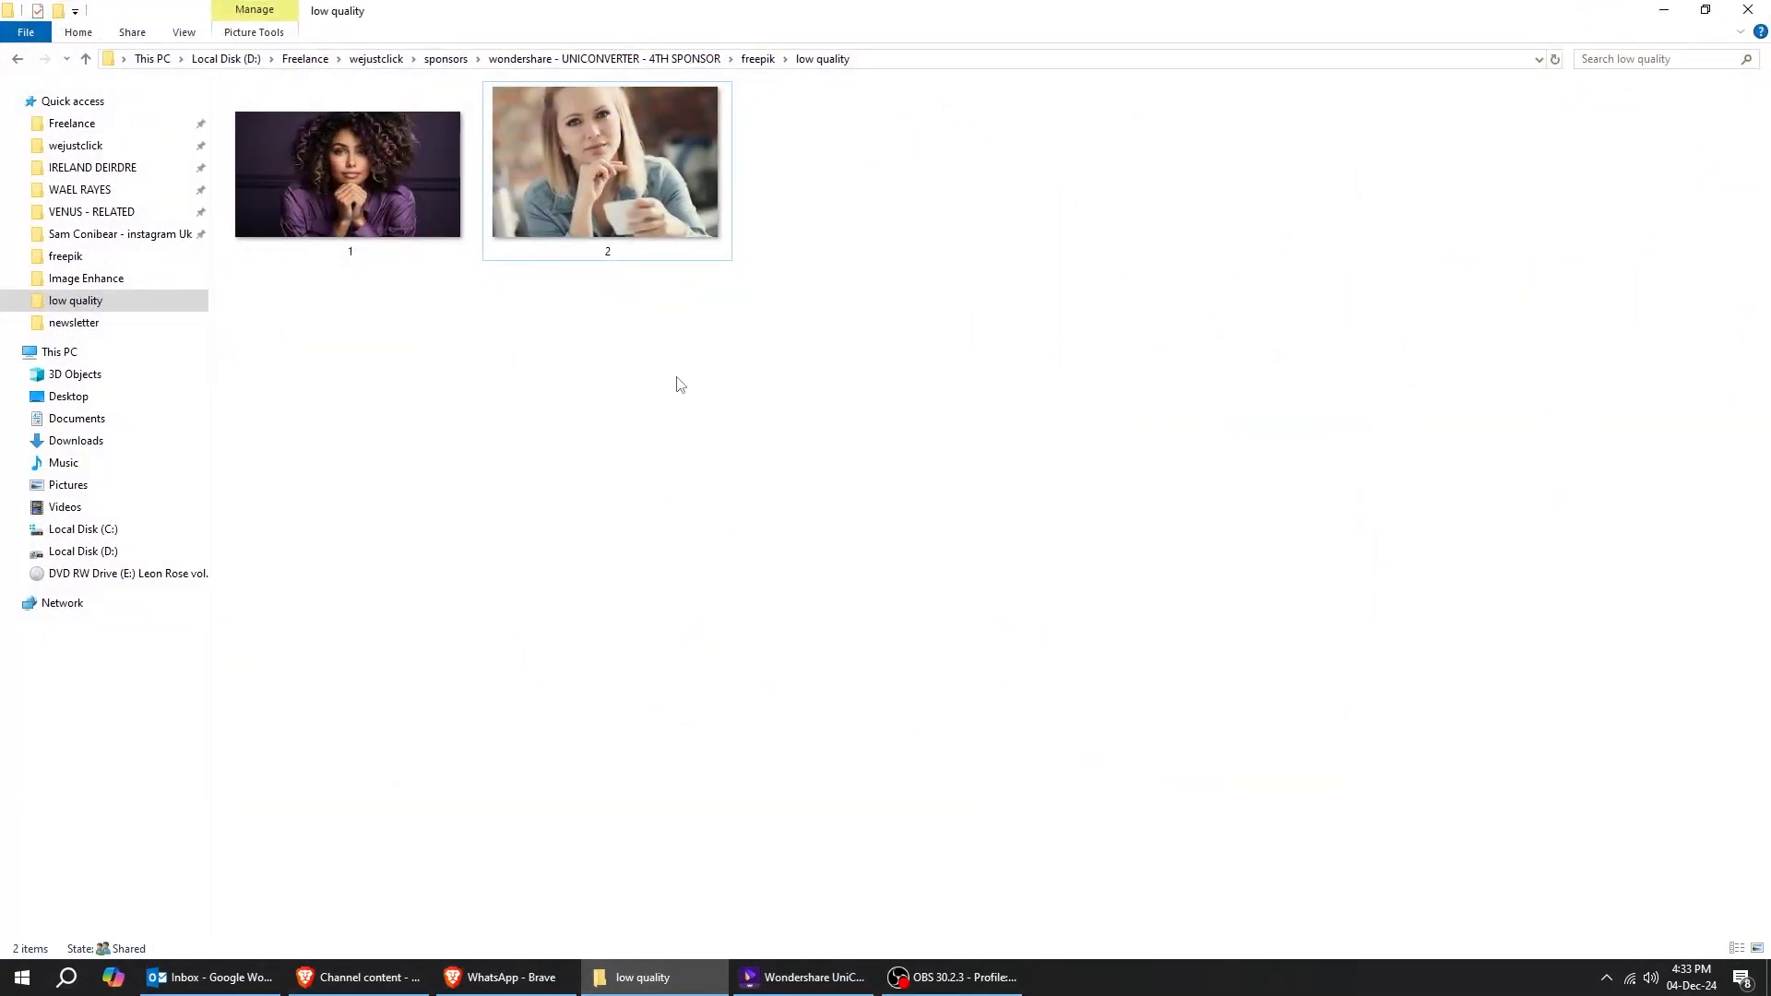
# Add portraits 1 and 2, browse them, and export both upscaled with Image Upscaler at 2X
pyautogui.moveTo(686, 340)
pyautogui.mouseDown()
pyautogui.moveTo(374, 219)
pyautogui.moveTo(817, 909)
pyautogui.moveTo(778, 394)
pyautogui.mouseUp()
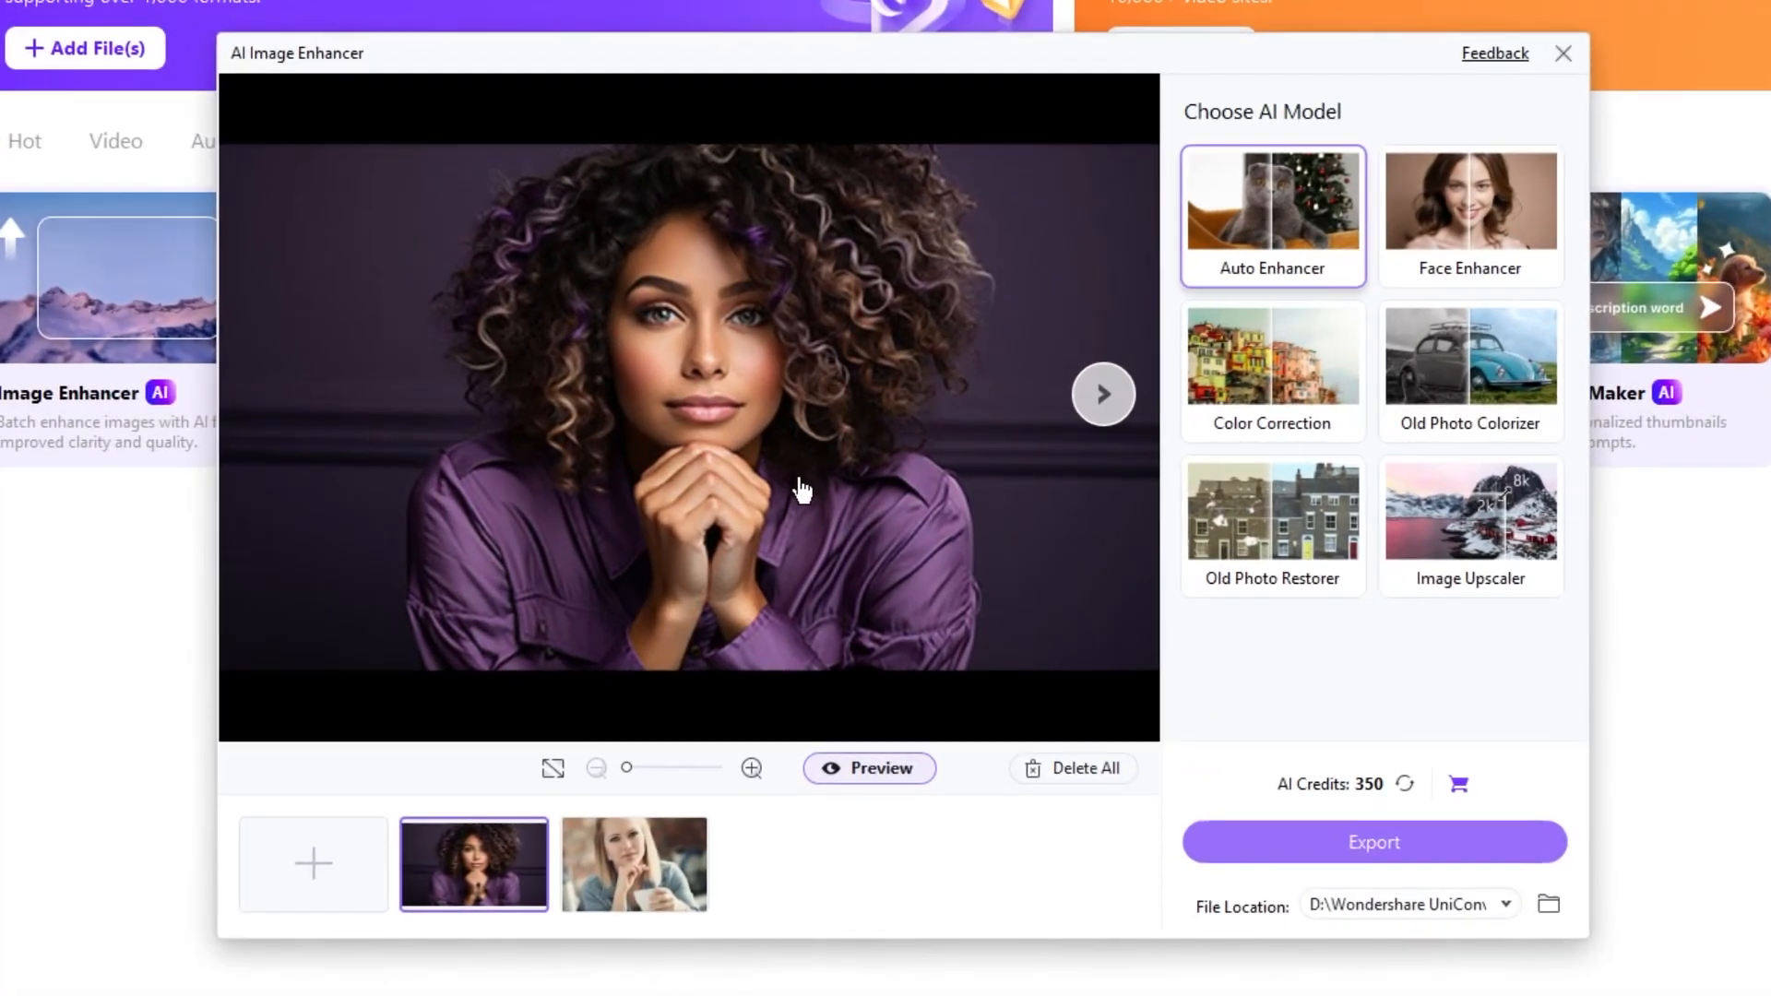
pyautogui.click(1106, 394)
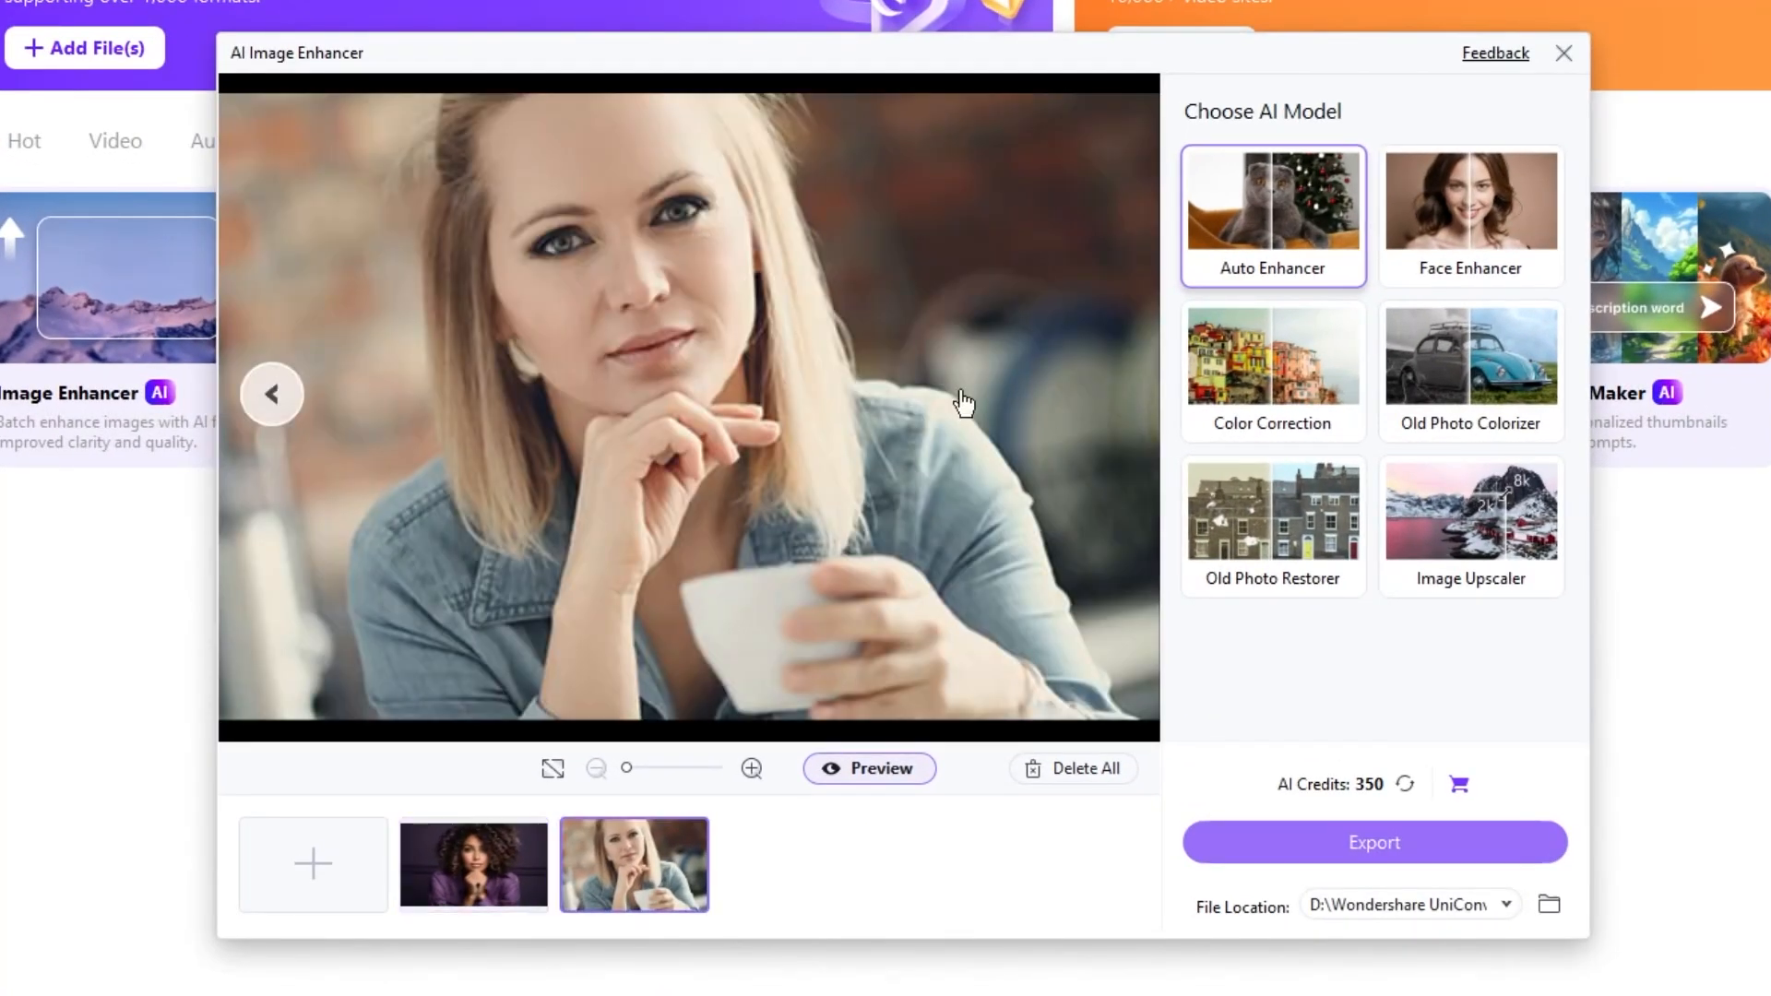
pyautogui.click(272, 396)
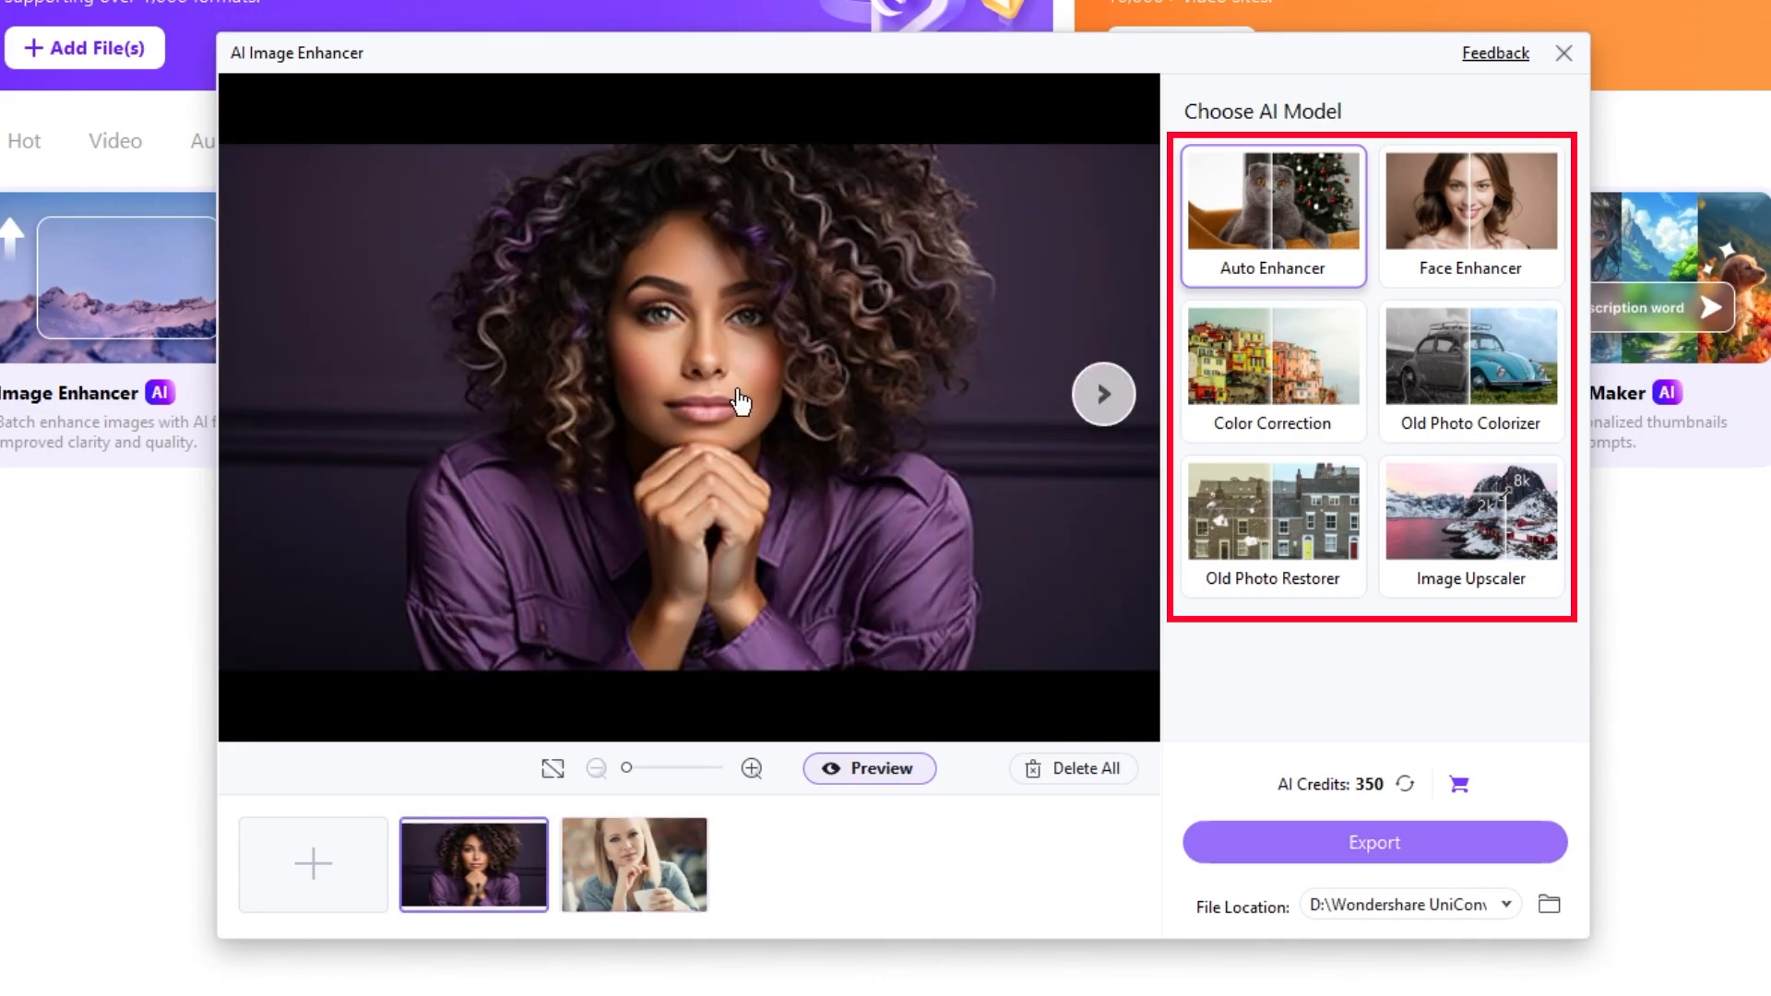
pyautogui.click(1479, 501)
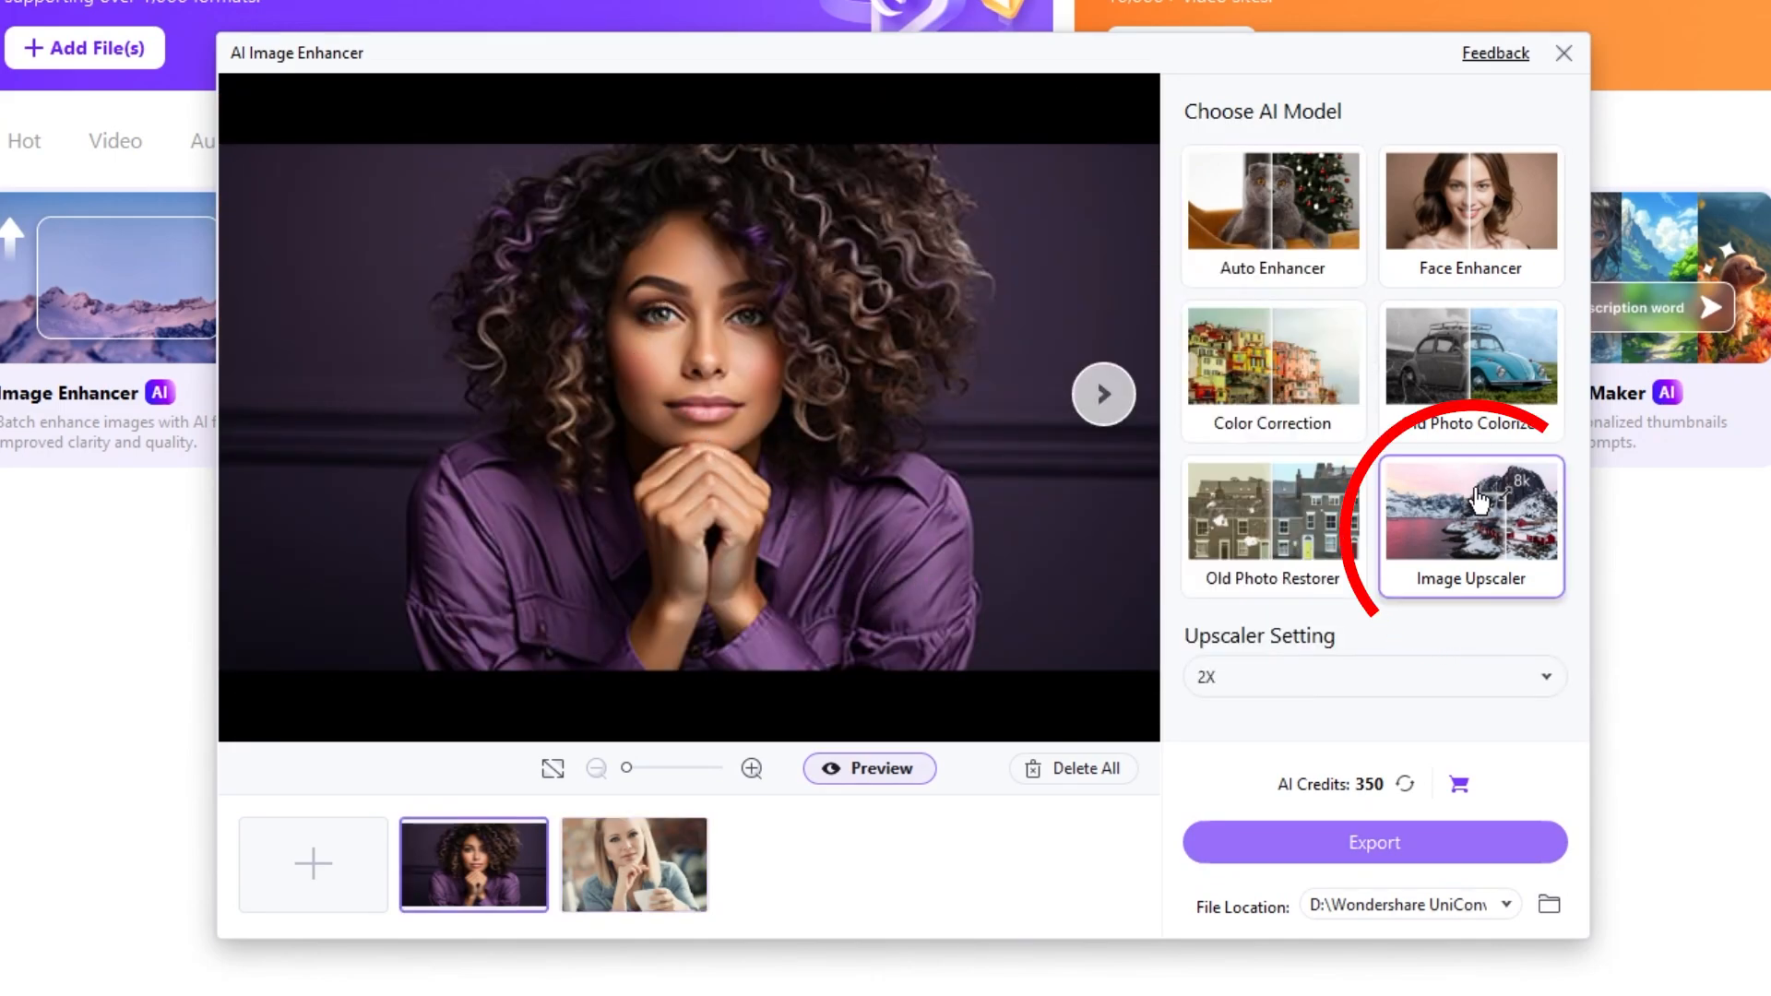
pyautogui.click(1309, 678)
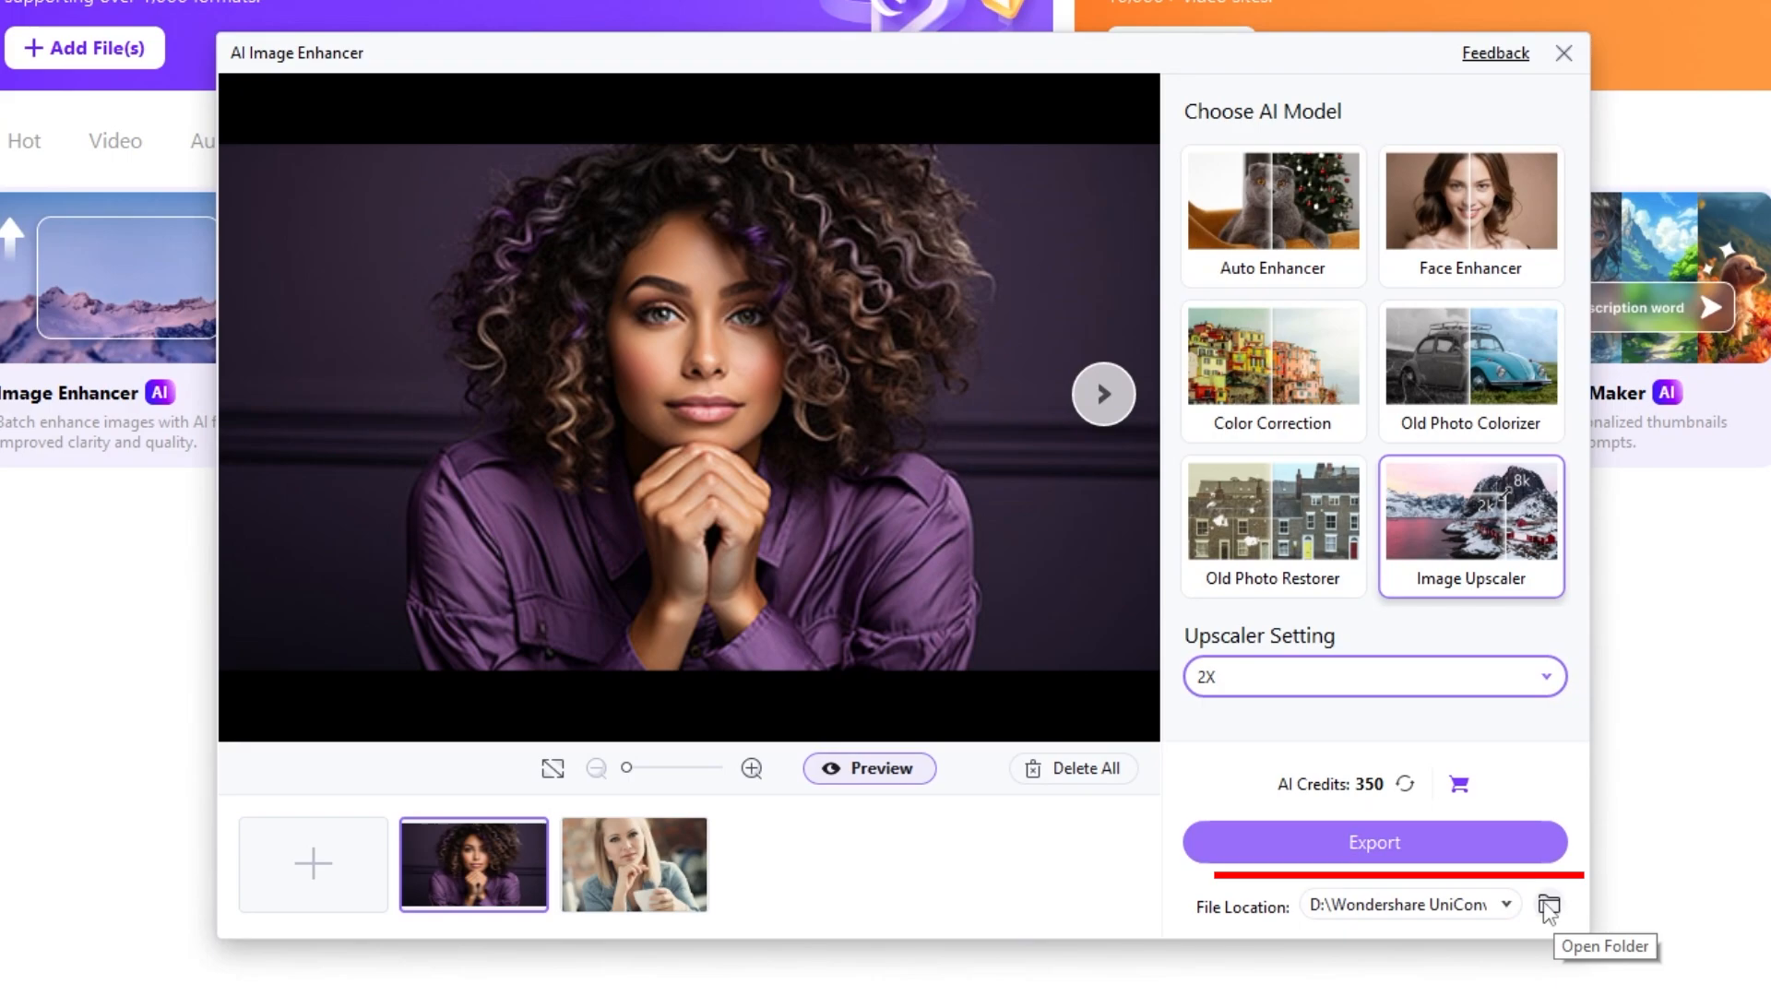
pyautogui.click(1406, 850)
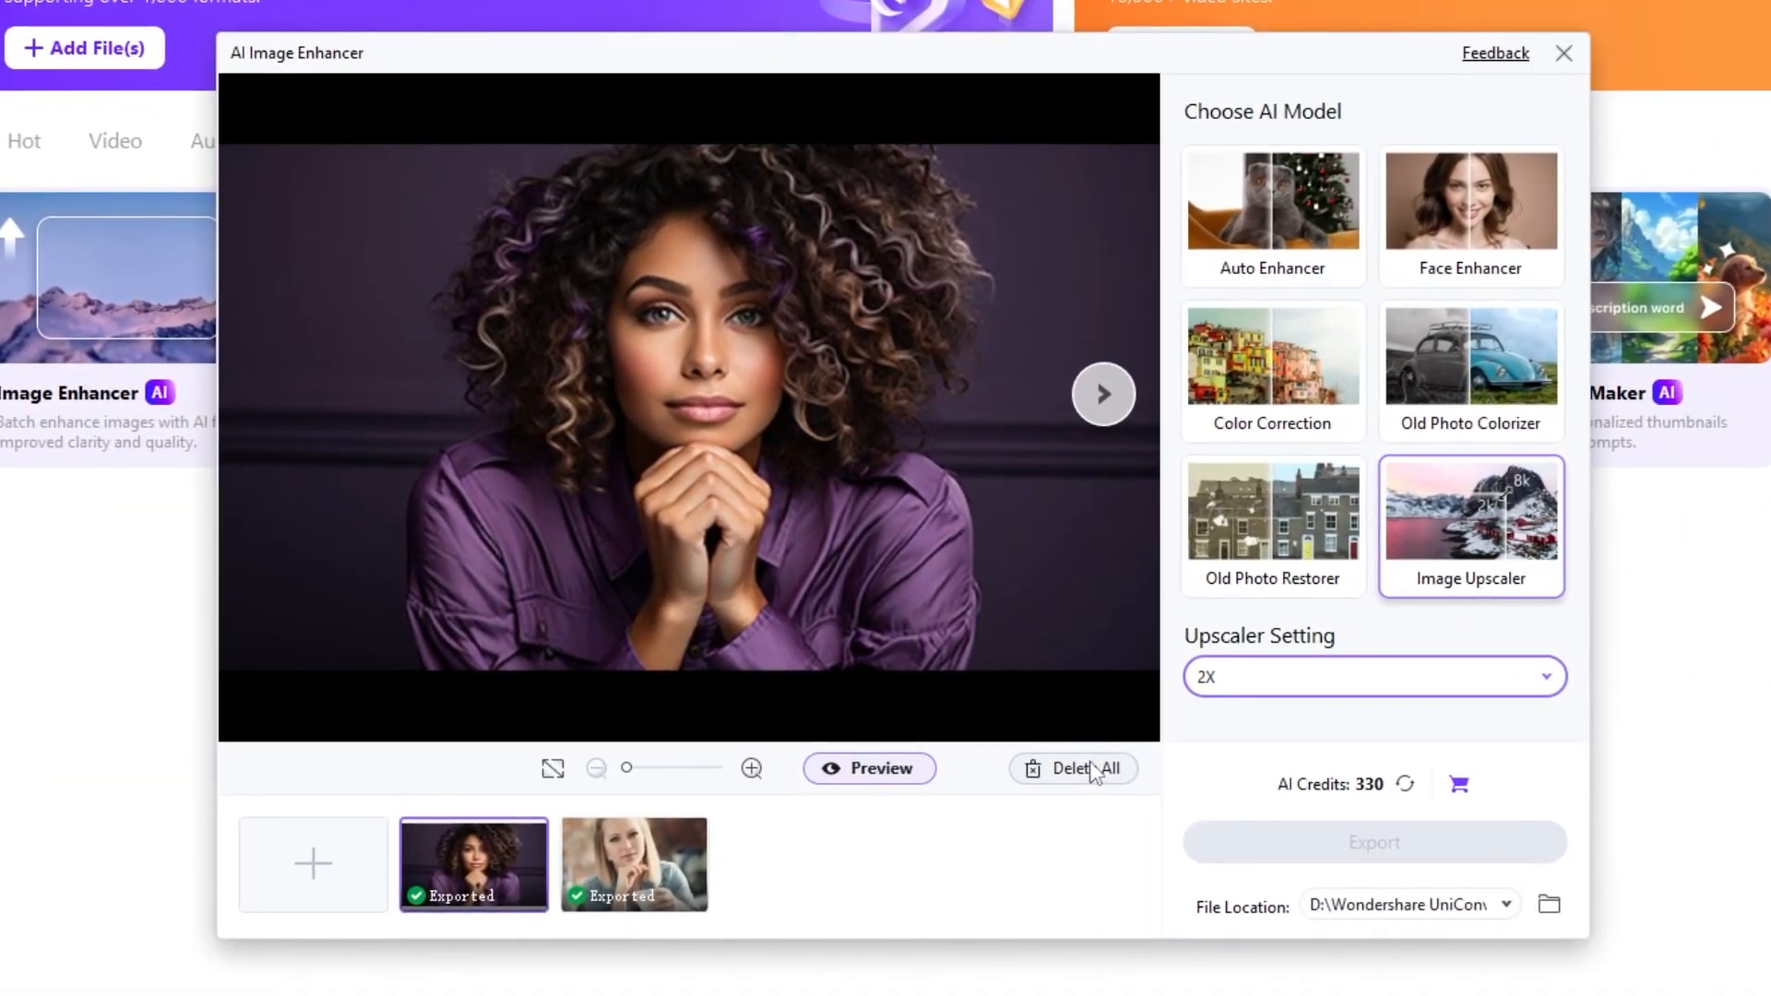
# Clear the enhancer's tasks and drag blurry-1 and blurry-2 in together
pyautogui.click(1087, 771)
pyautogui.click(1009, 609)
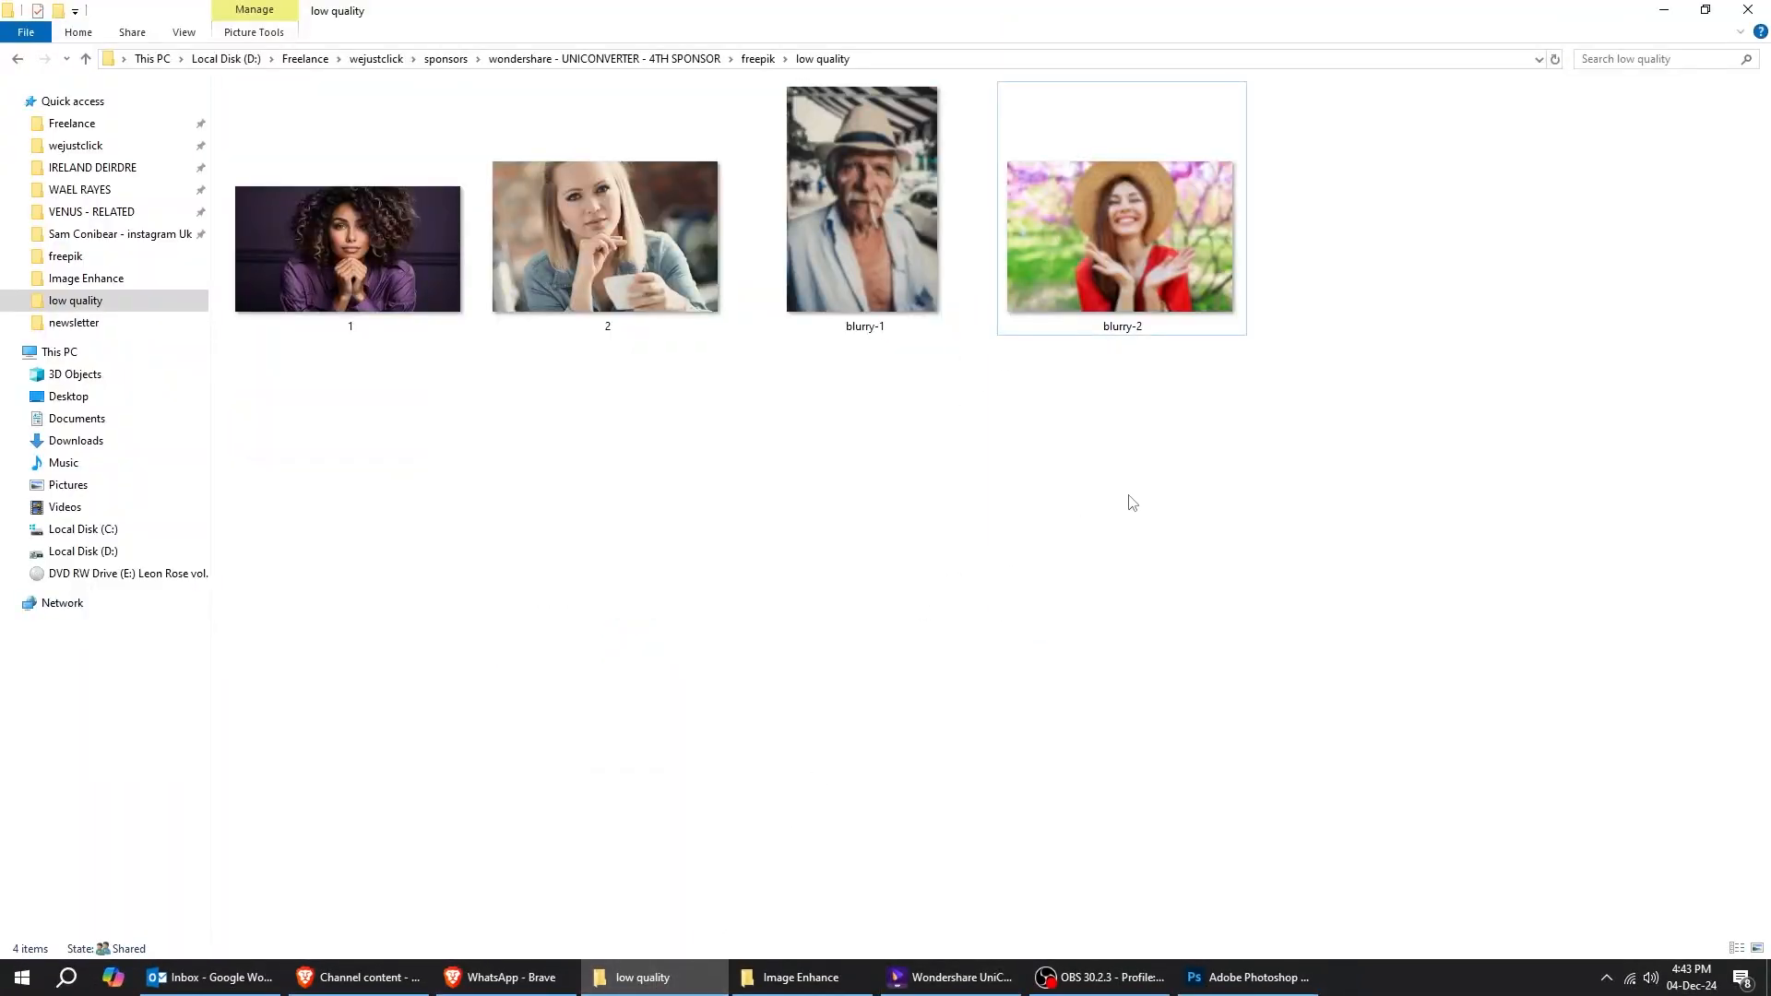
pyautogui.moveTo(1130, 503)
pyautogui.mouseDown()
pyautogui.moveTo(872, 292)
pyautogui.moveTo(928, 678)
pyautogui.mouseUp()
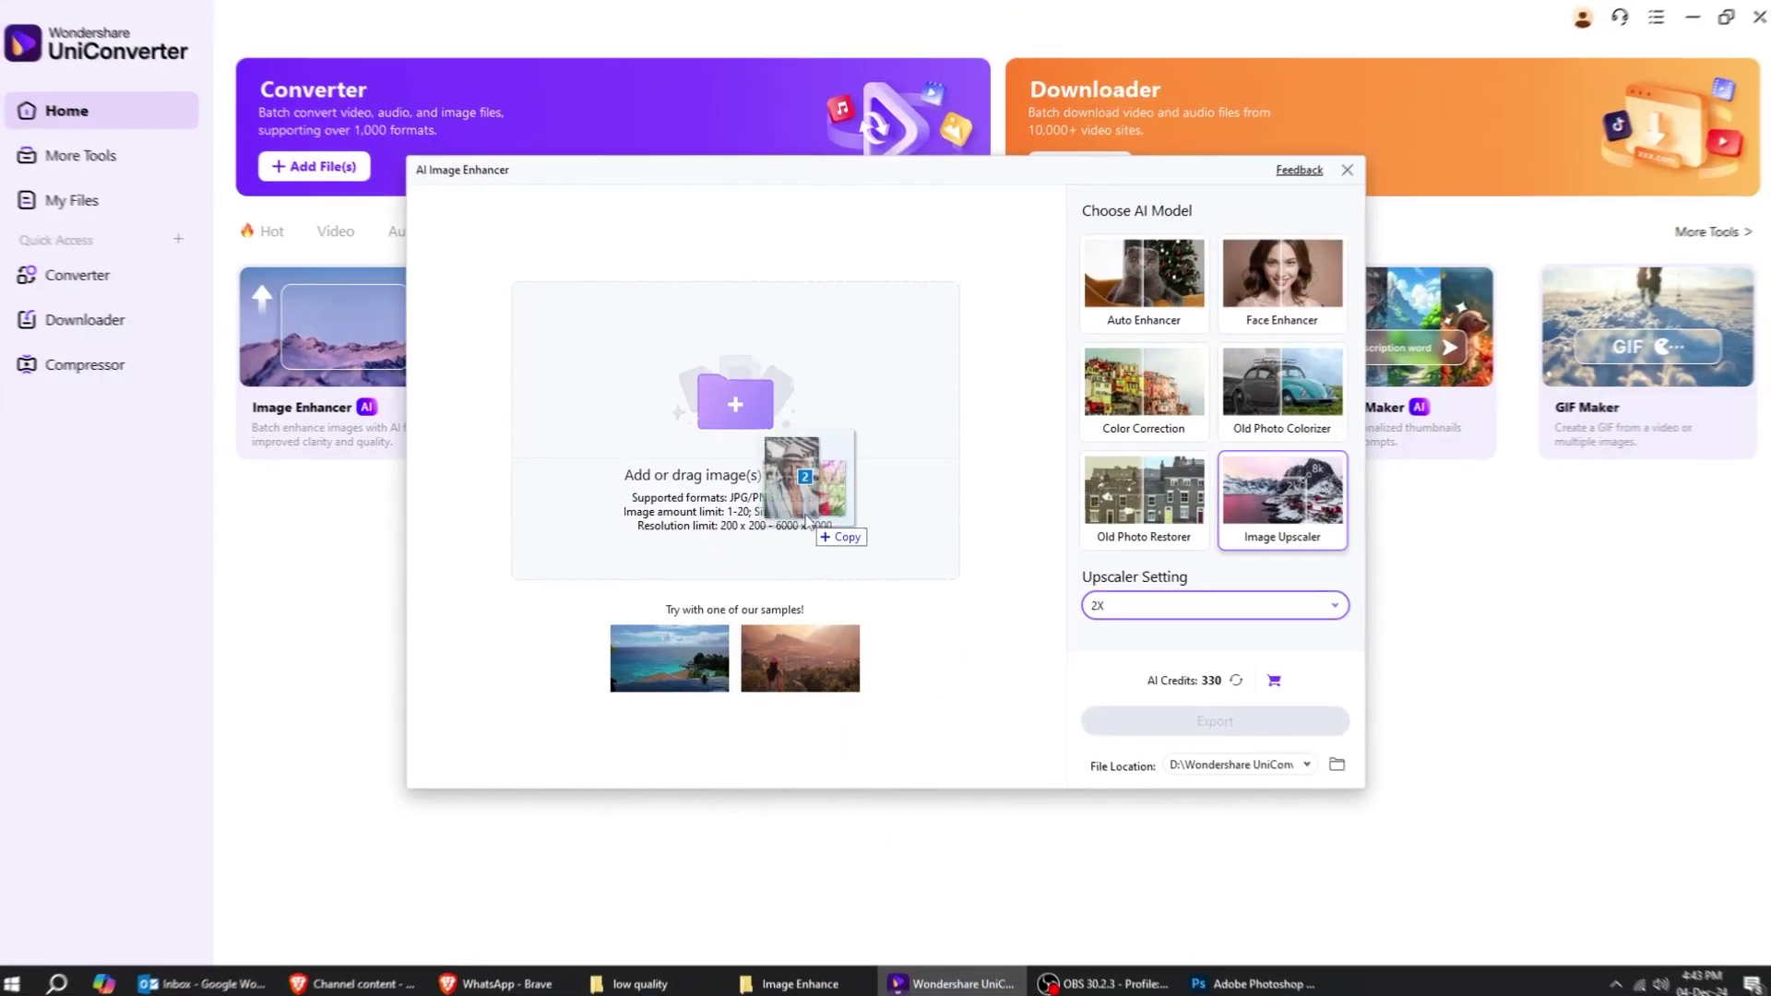
pyautogui.moveTo(968, 983); pyautogui.dragTo(791, 520)
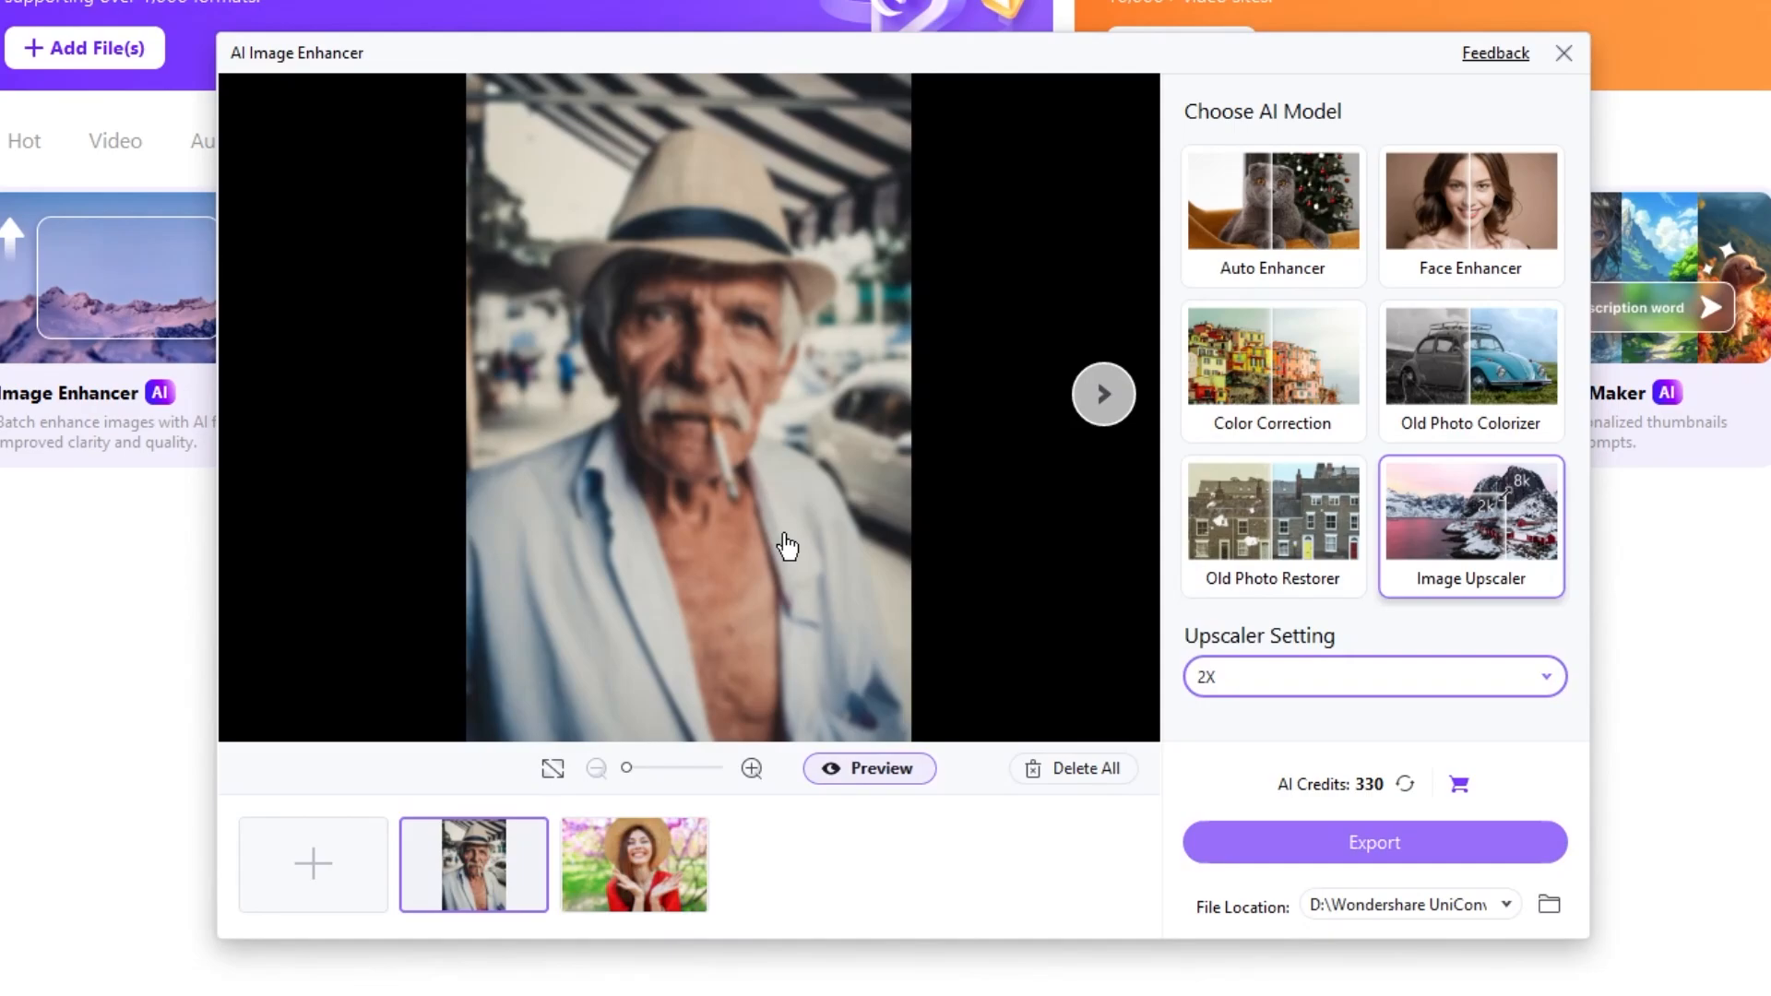
# Show the woman in the hat and generate her Auto Enhancer preview
pyautogui.click(644, 868)
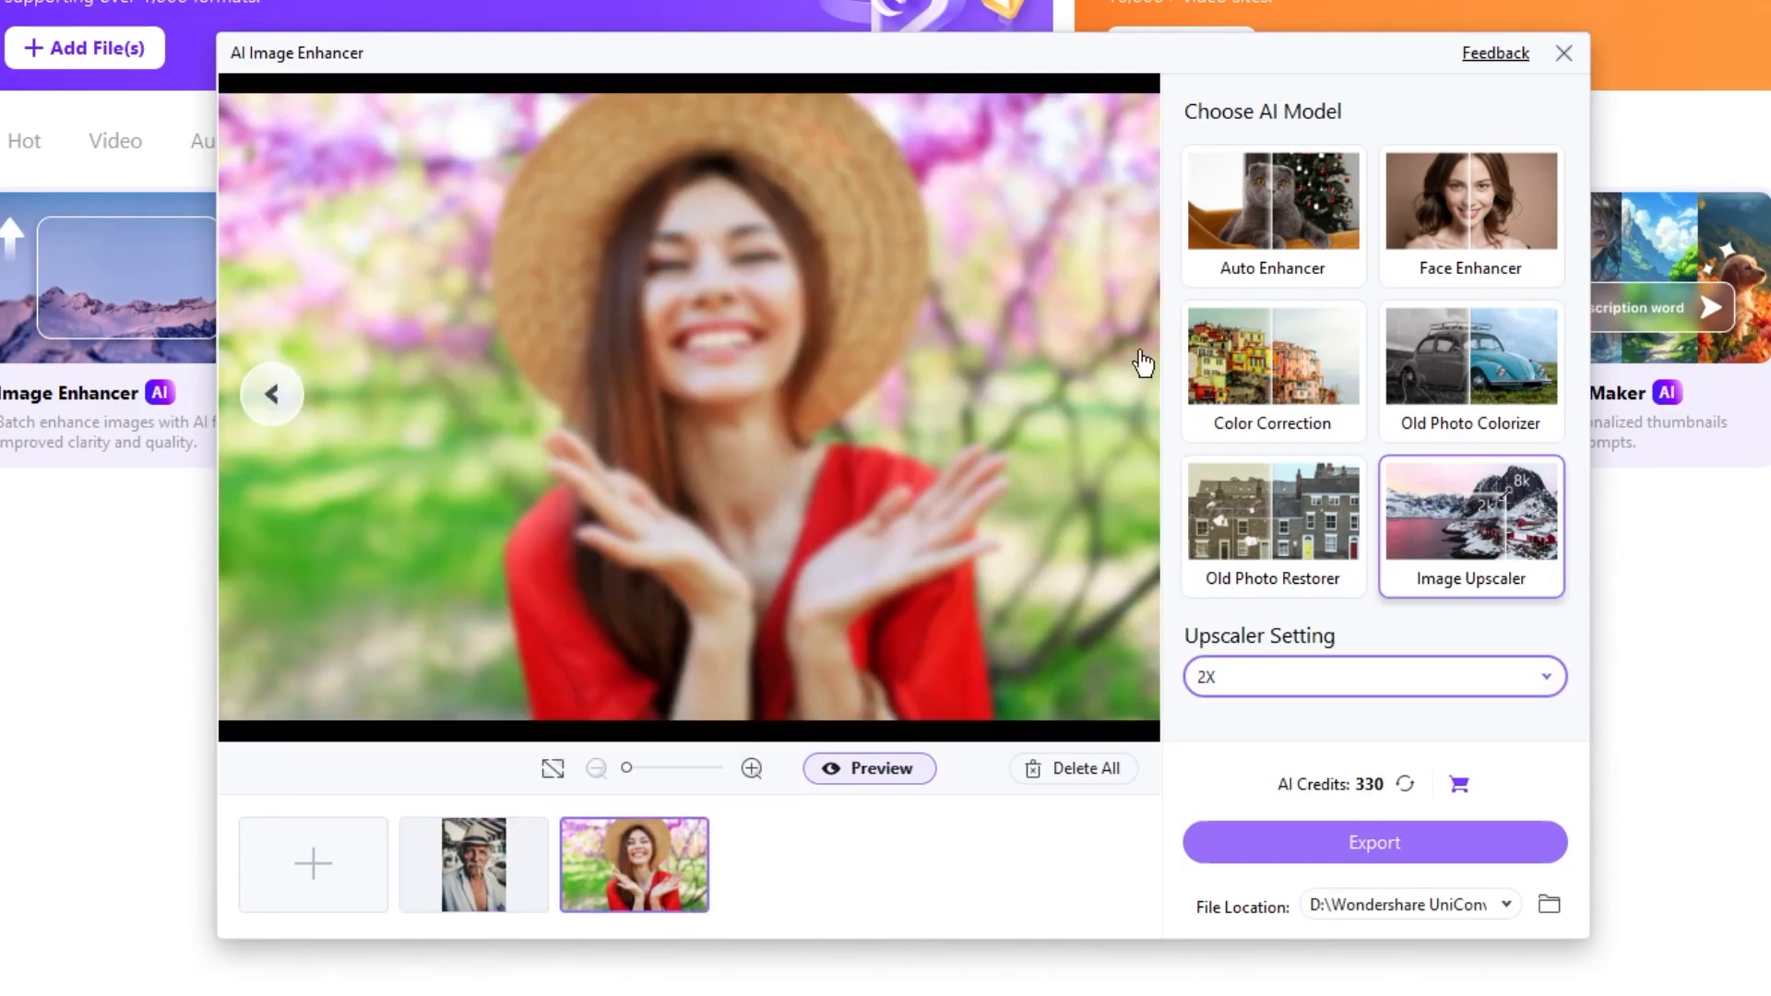
pyautogui.moveTo(1273, 209)
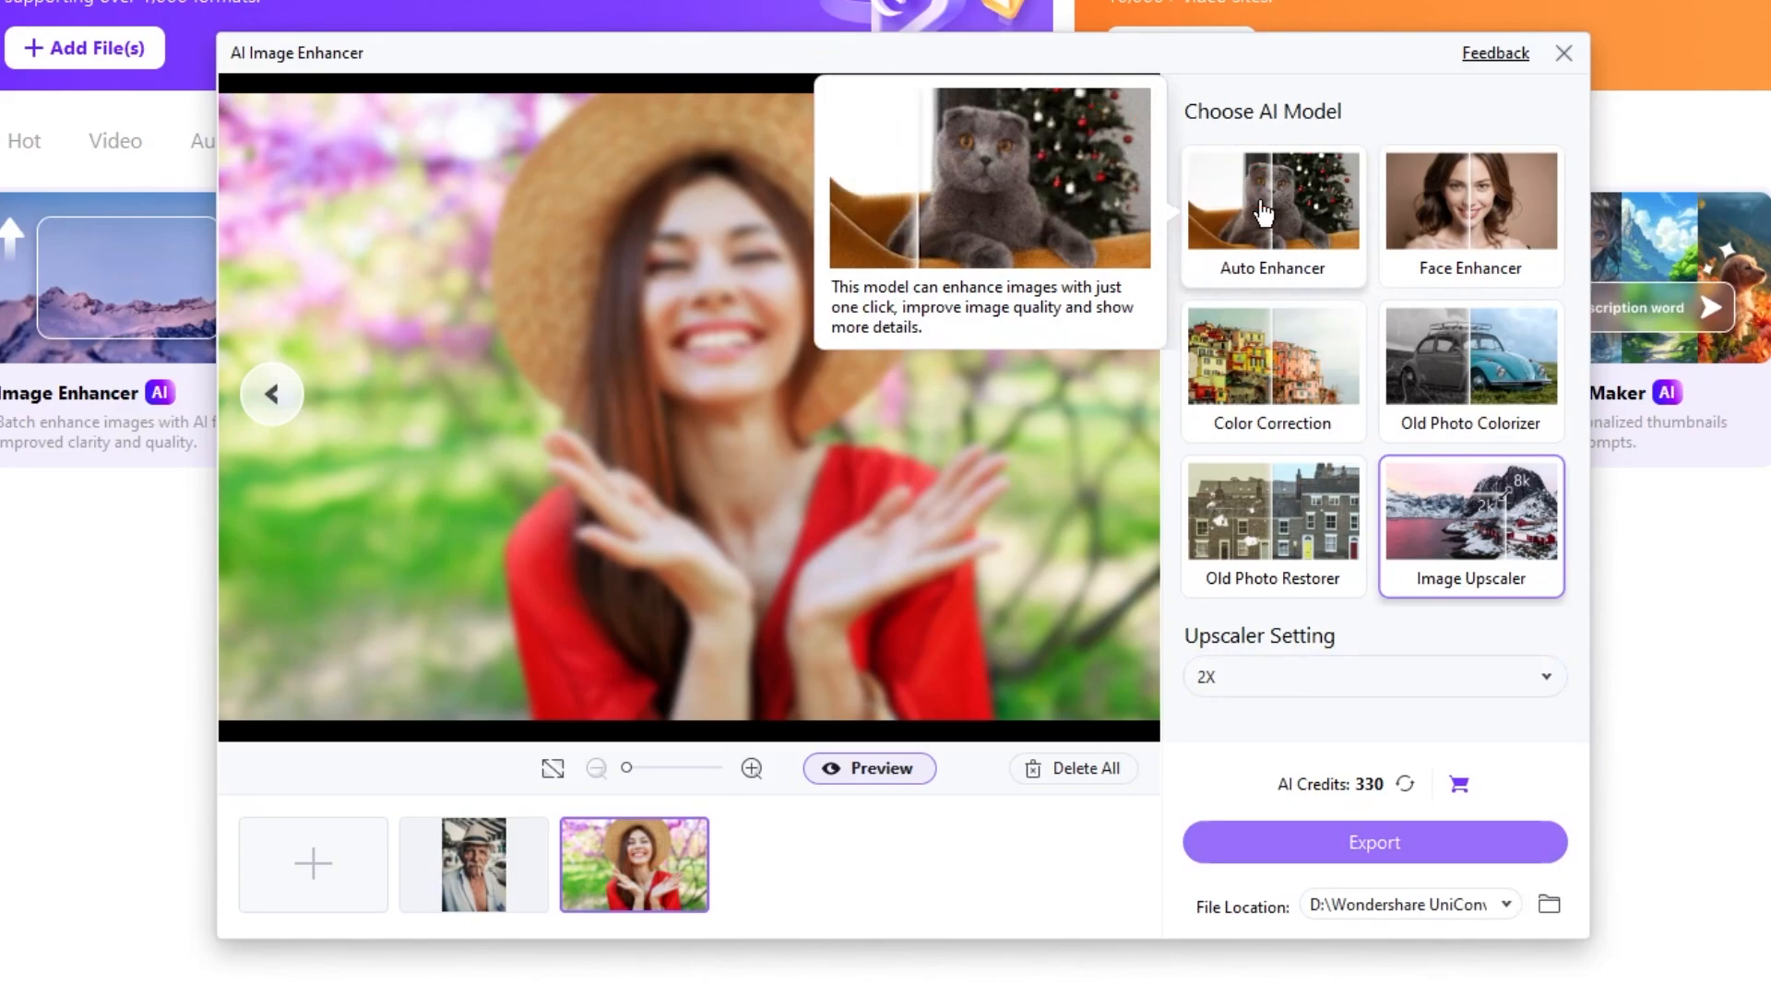
pyautogui.click(1259, 215)
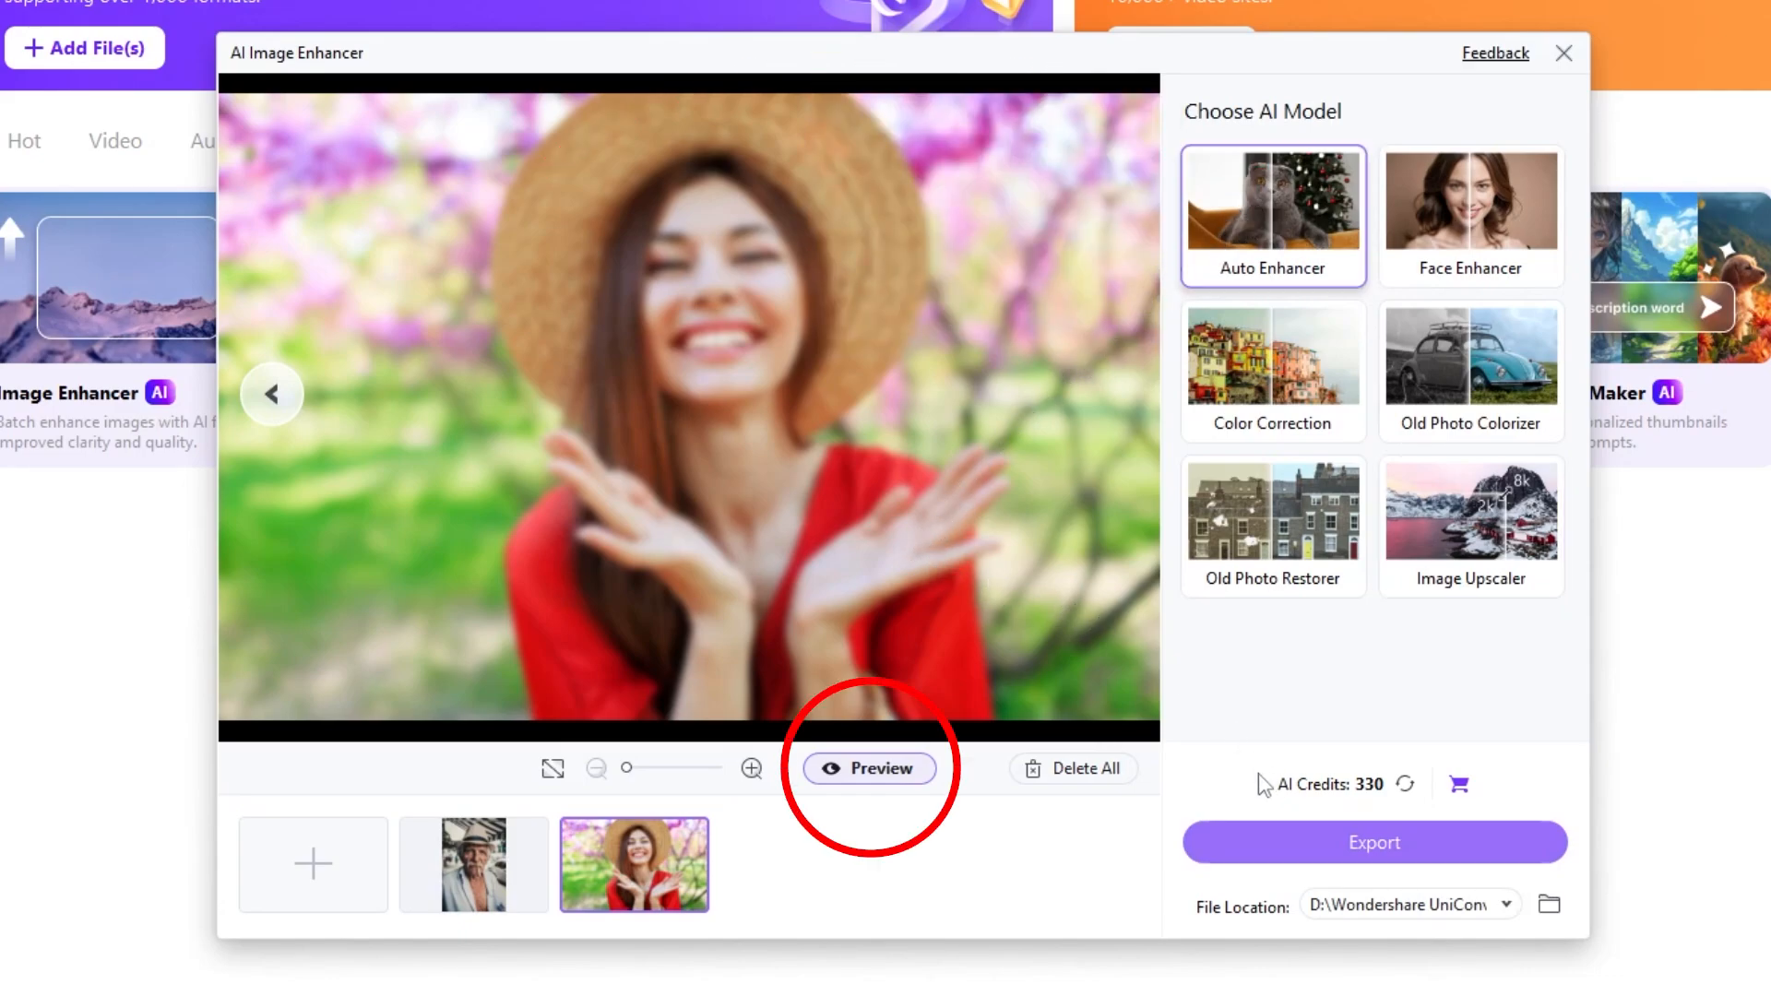
pyautogui.click(882, 769)
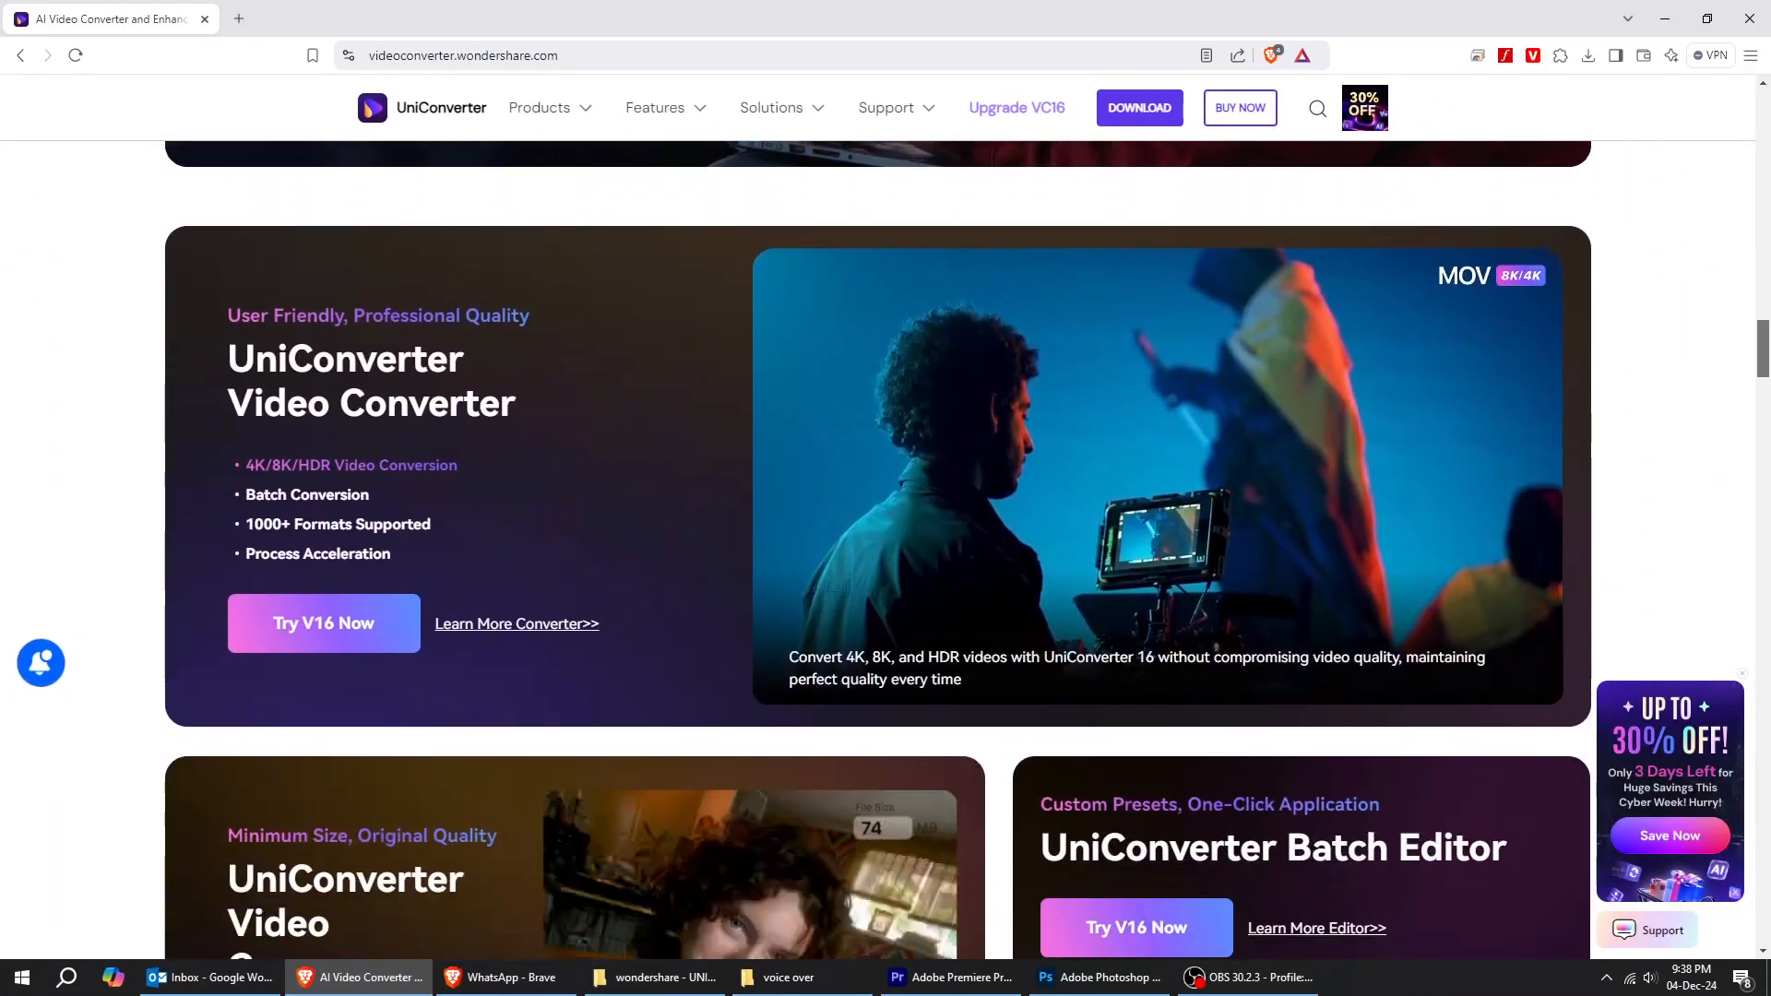
pyautogui.scroll(-2, 886, 554)
pyautogui.scroll(-1, 886, 554)
pyautogui.scroll(-2, 886, 553)
pyautogui.scroll(-2, 887, 554)
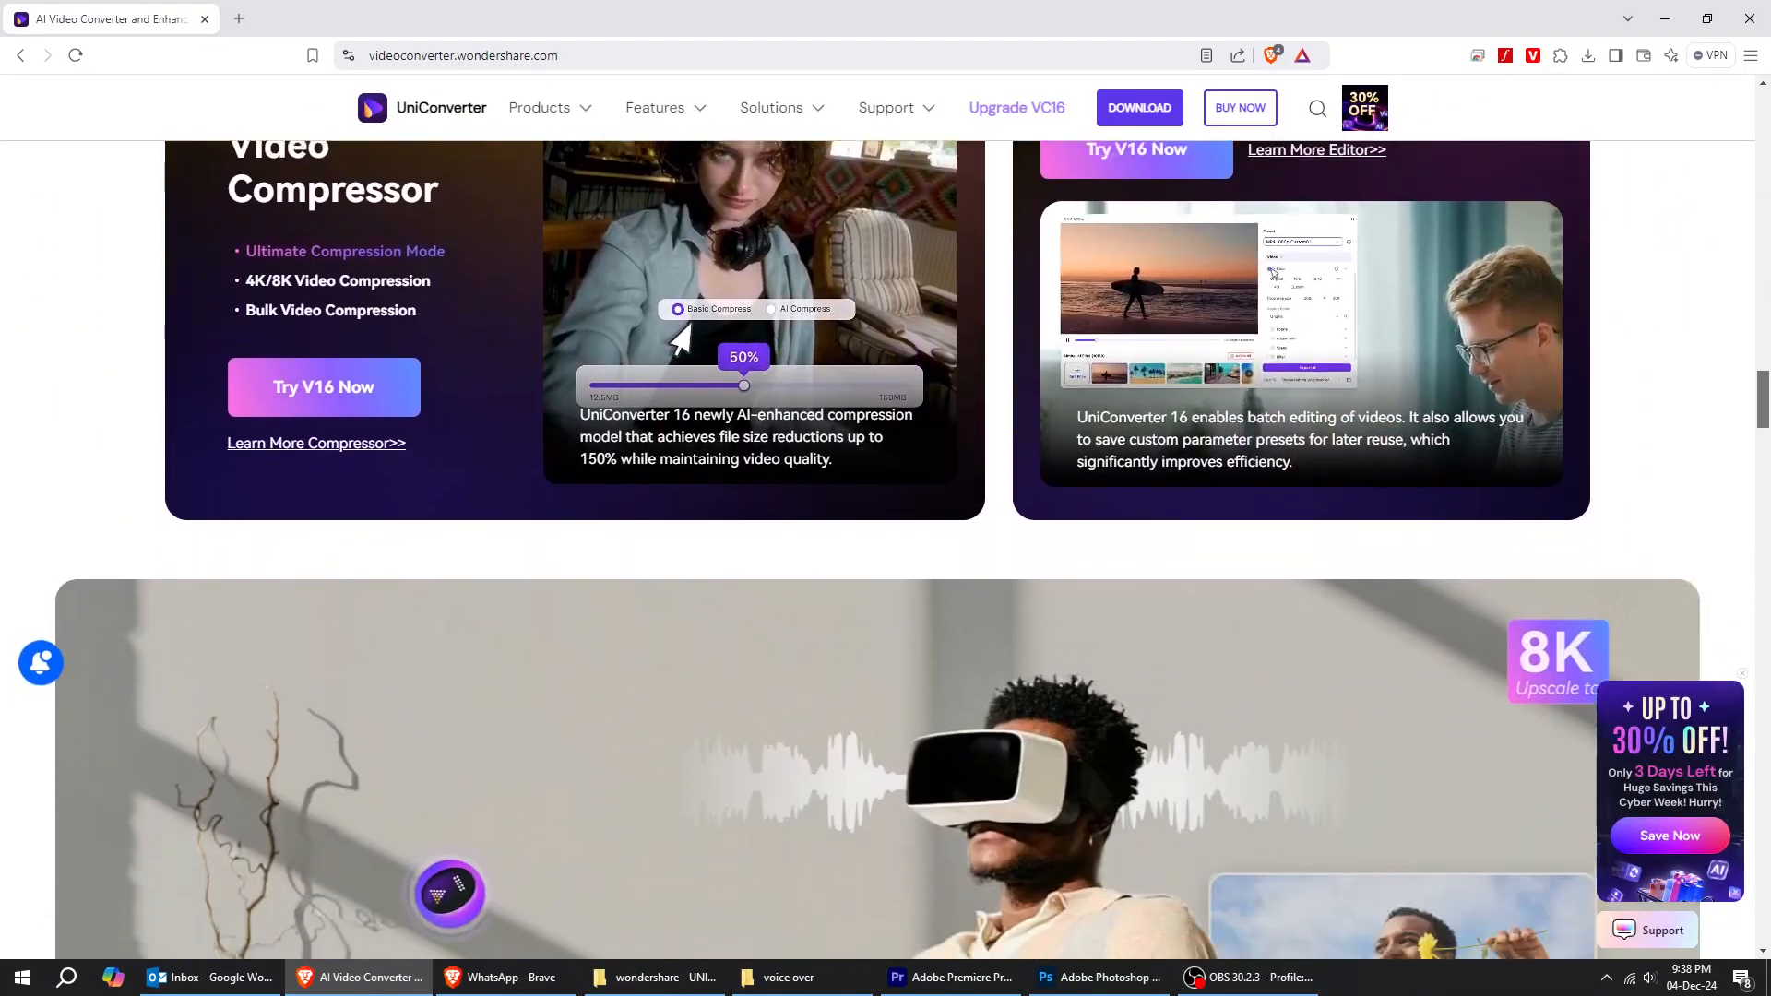
pyautogui.scroll(-2, 886, 554)
pyautogui.scroll(-2, 886, 553)
pyautogui.scroll(-2, 886, 553)
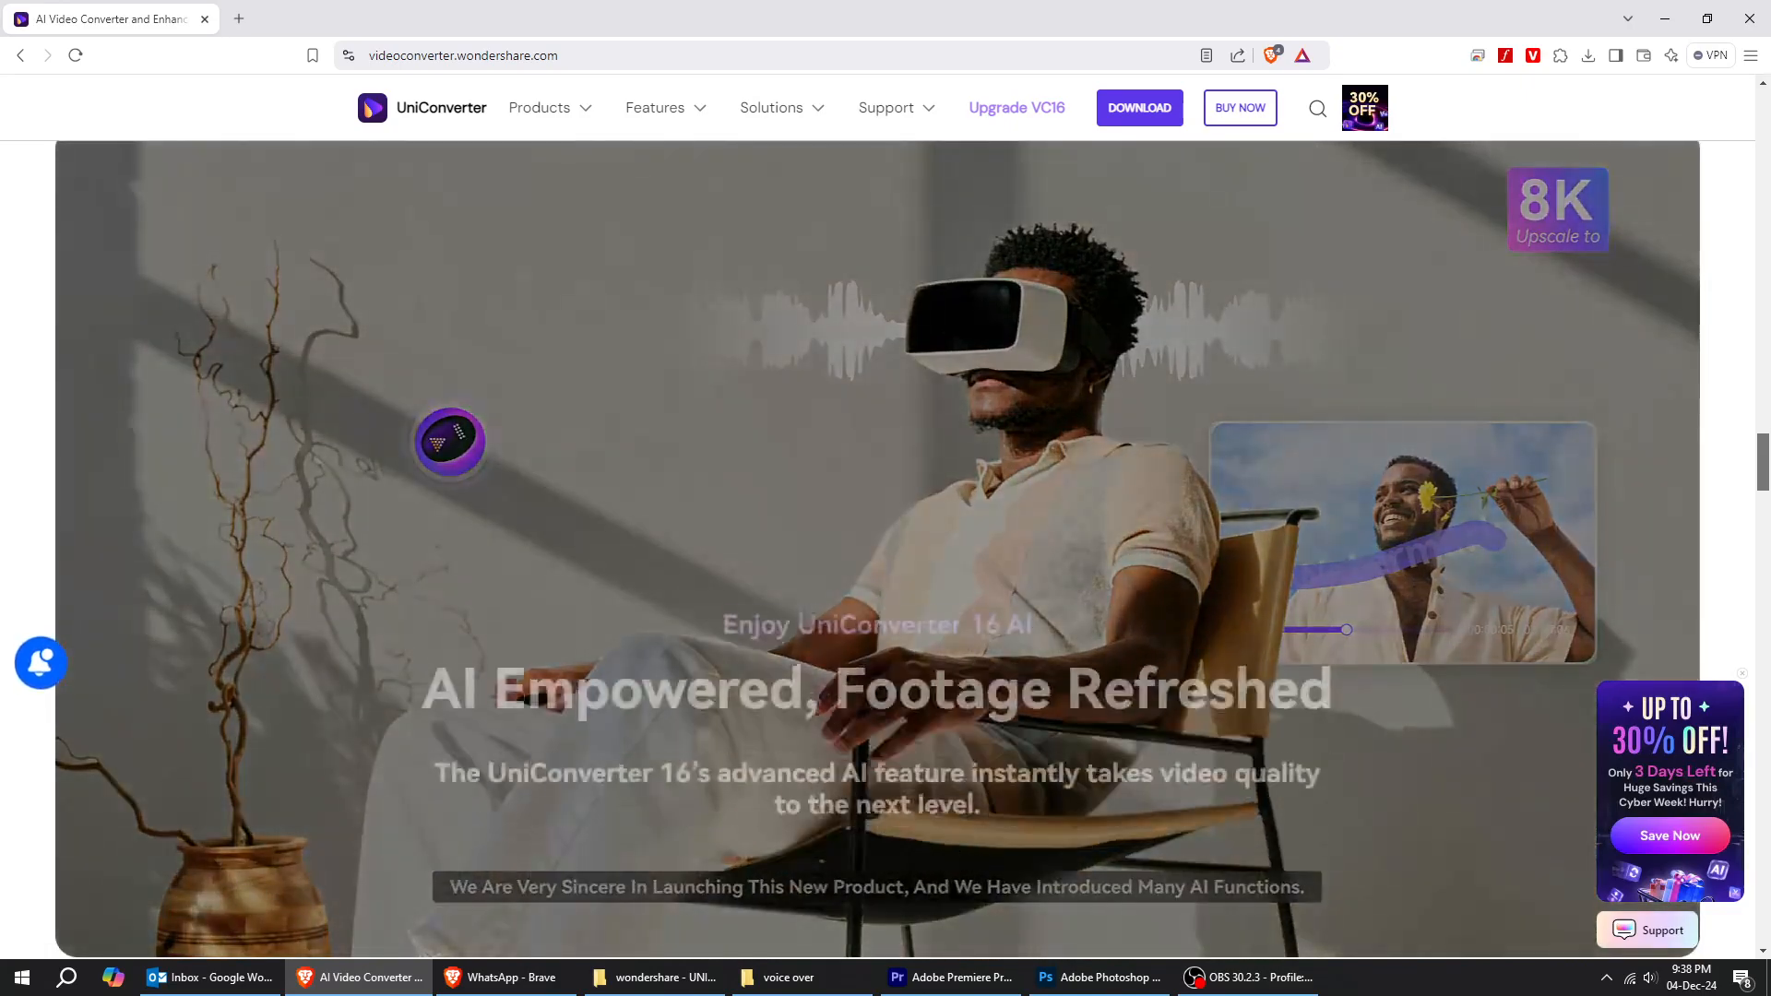
pyautogui.scroll(-1, 887, 554)
pyautogui.scroll(-2, 886, 555)
pyautogui.scroll(-2, 887, 554)
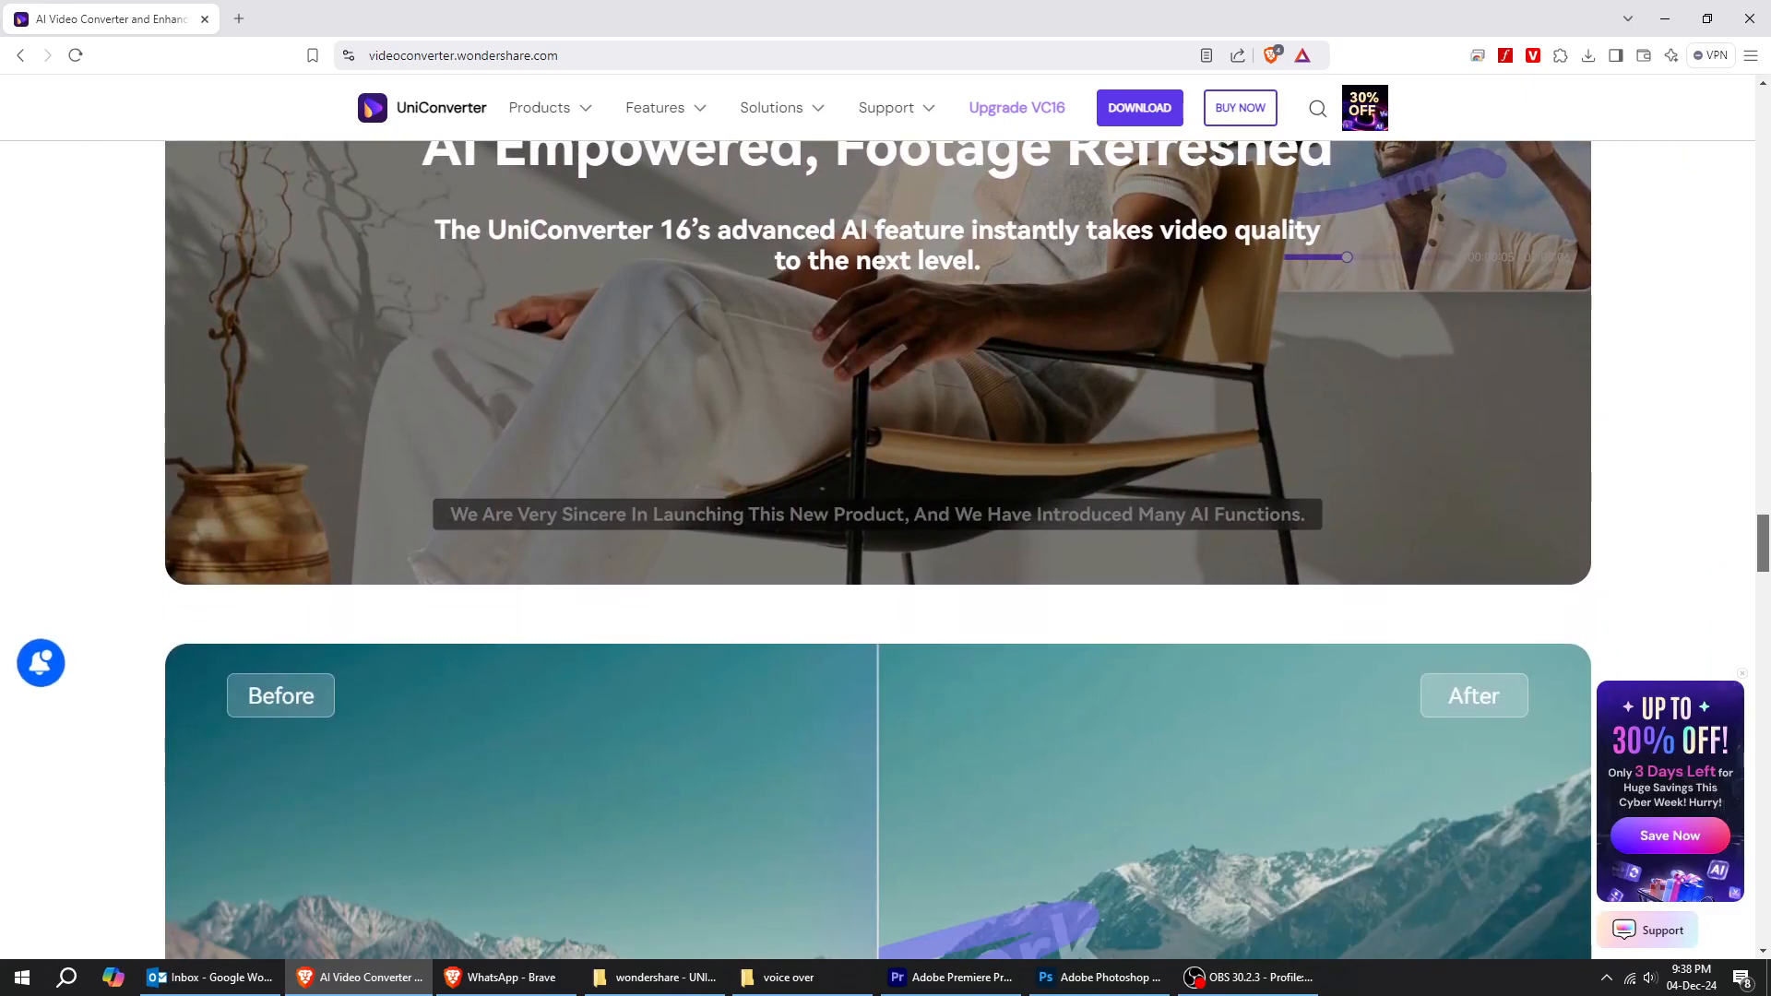
pyautogui.scroll(-2, 886, 554)
pyautogui.scroll(-2, 886, 554)
pyautogui.scroll(-1, 886, 554)
pyautogui.scroll(-2, 886, 555)
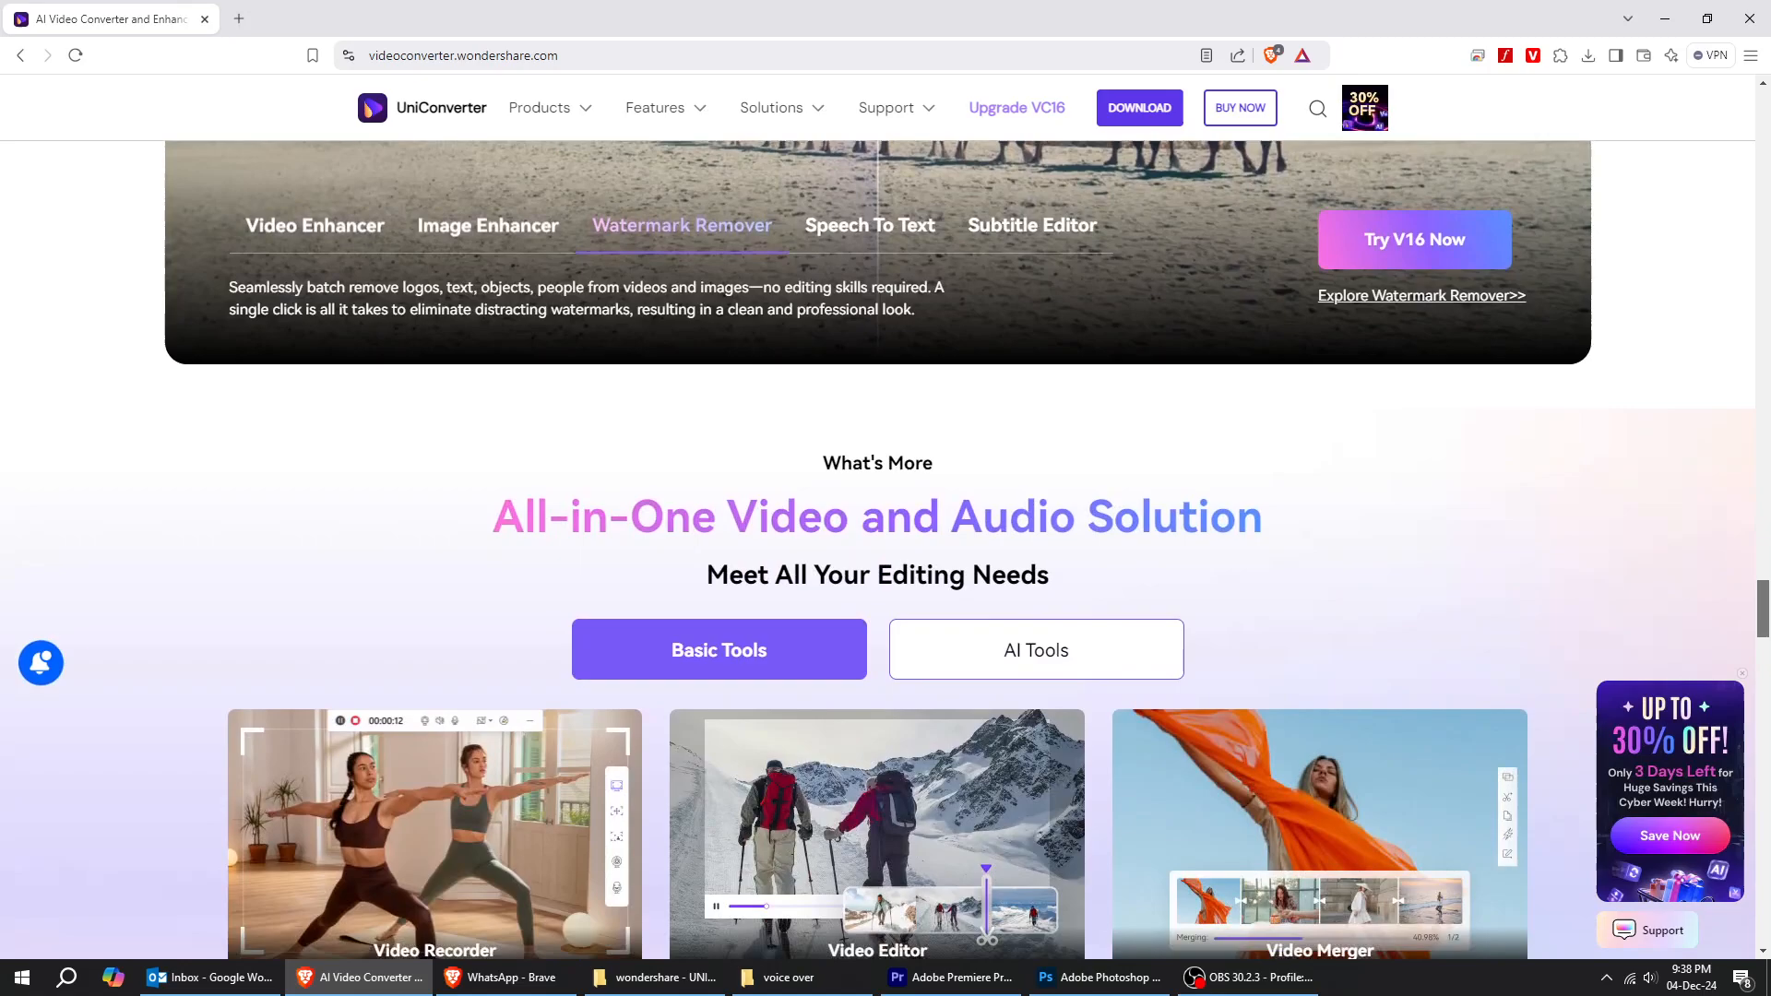
pyautogui.scroll(-1, 886, 553)
pyautogui.scroll(-1, 886, 555)
pyautogui.scroll(-1, 886, 554)
pyautogui.scroll(-1, 887, 554)
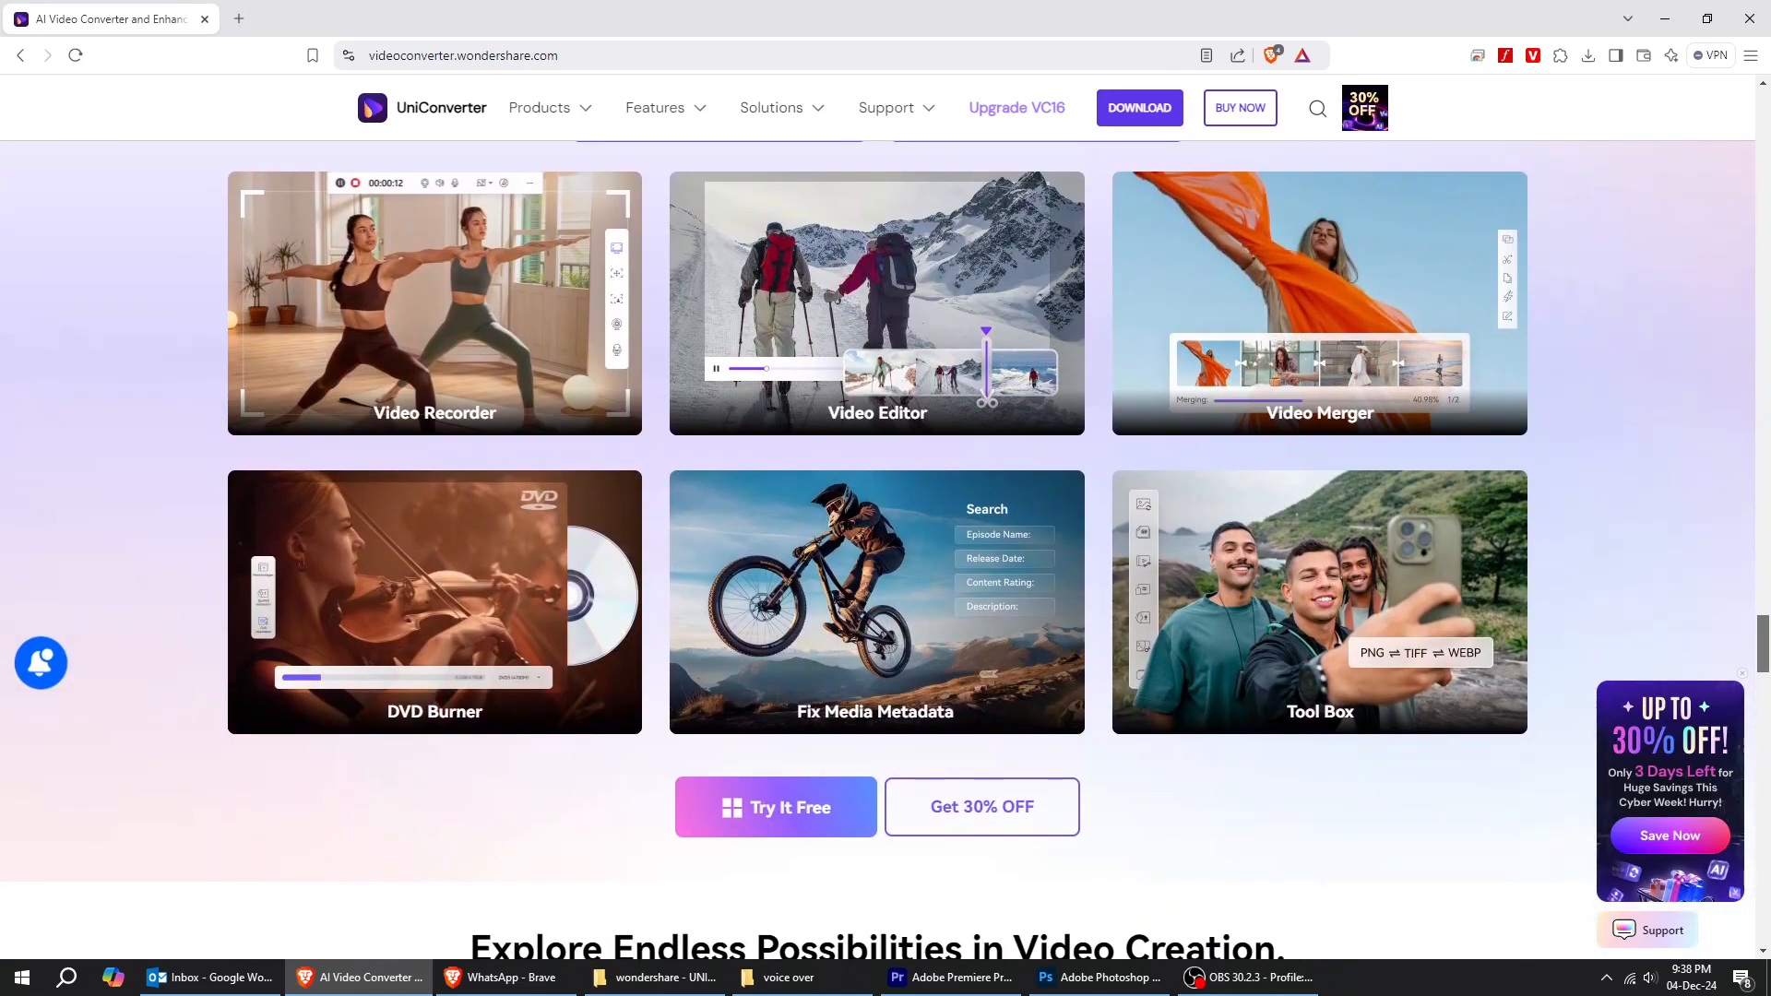
pyautogui.scroll(-2, 886, 553)
pyautogui.scroll(-1, 886, 553)
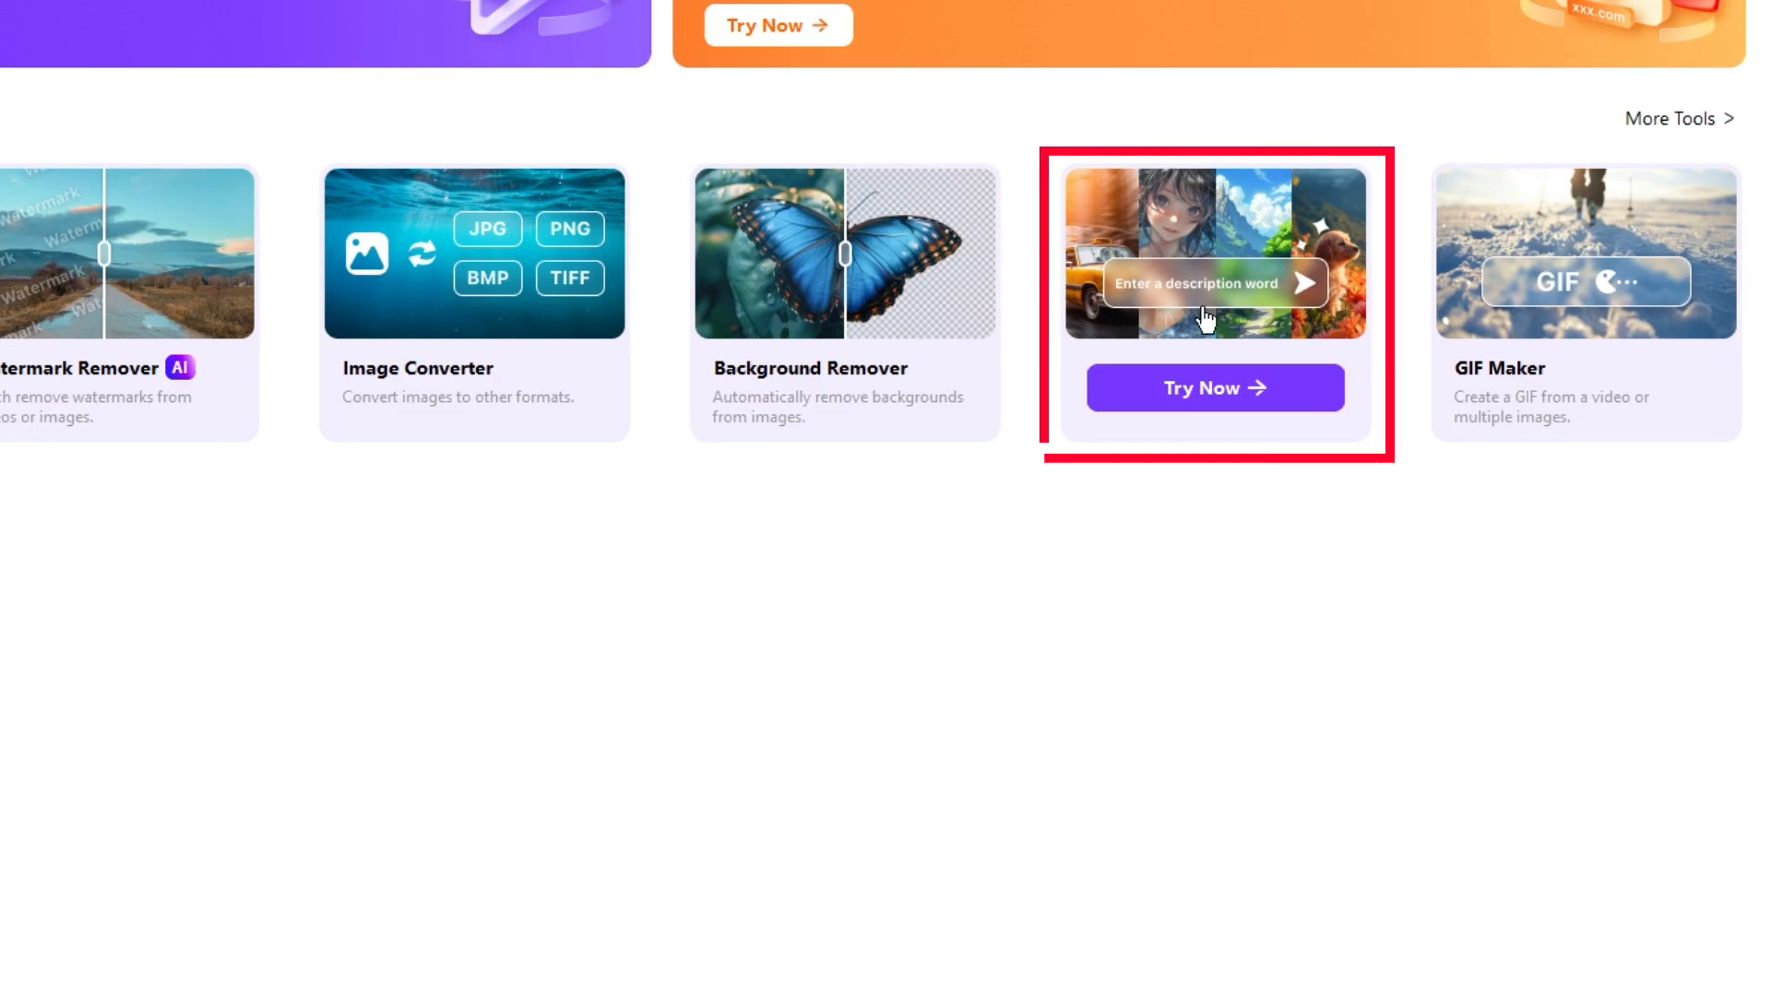
# Launch the AI Thumbnail Maker and settle its aspect ratio on 3:4 after trying 9:16 and 4:3
pyautogui.click(1204, 318)
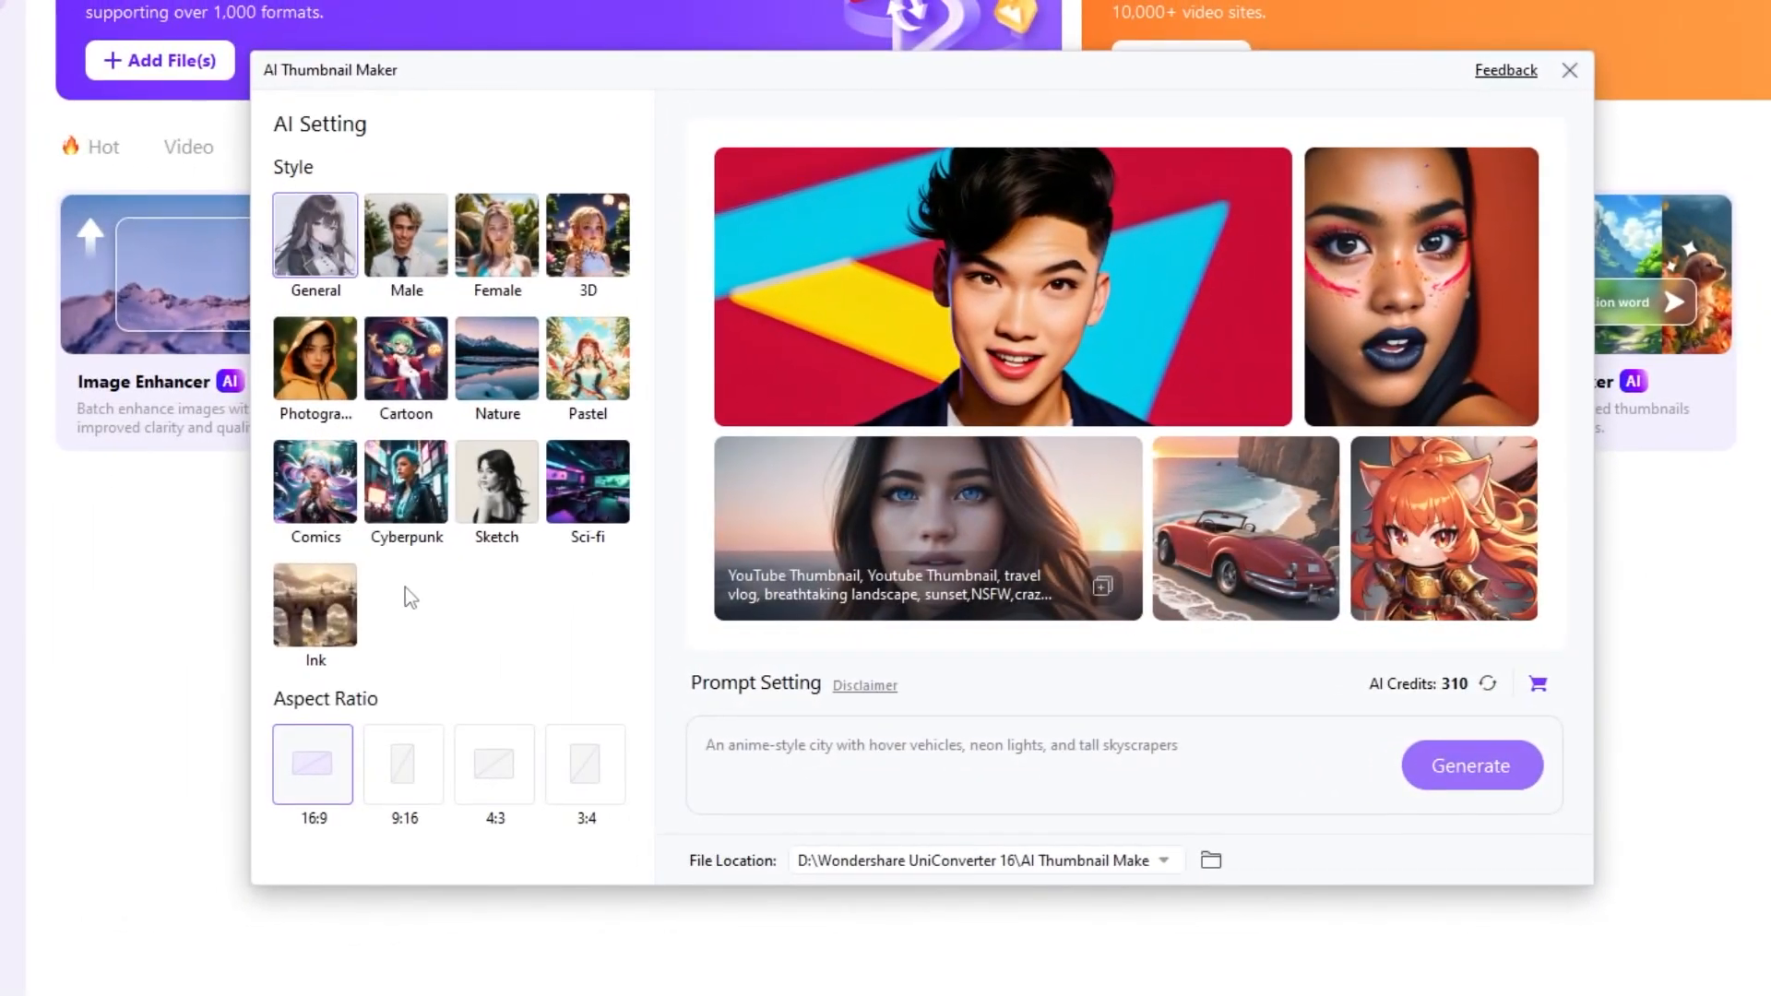
pyautogui.click(403, 764)
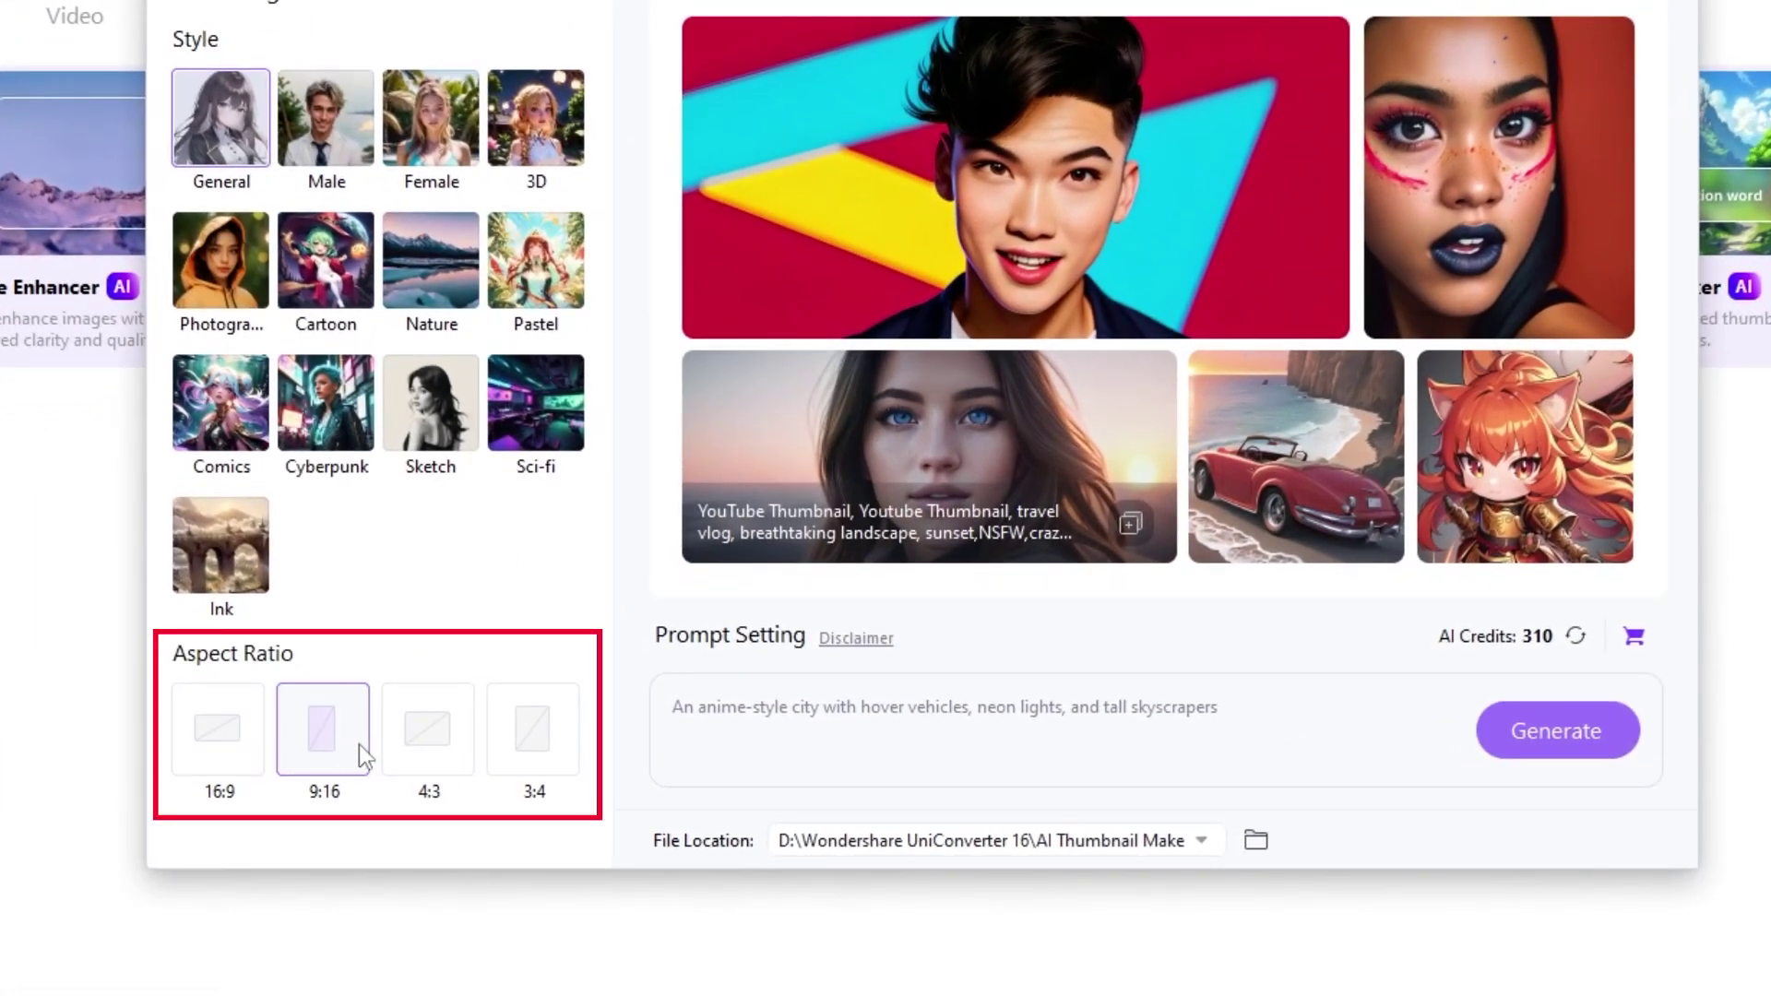
pyautogui.click(425, 752)
pyautogui.click(533, 733)
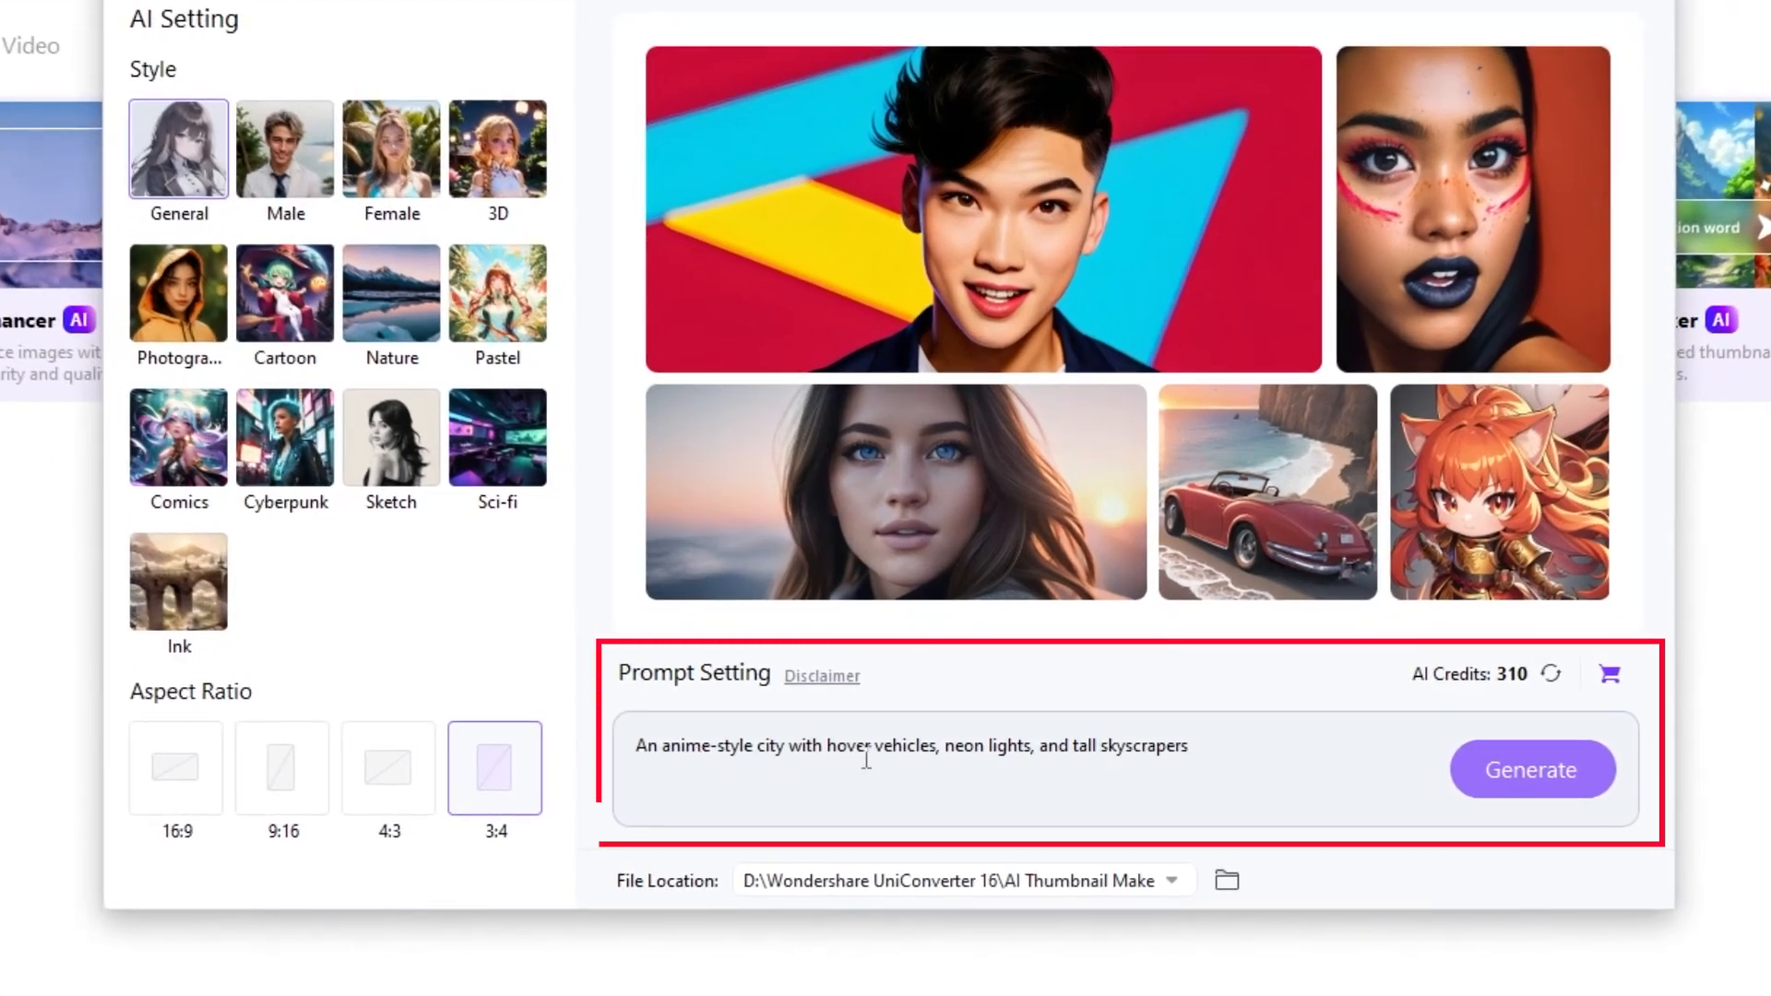